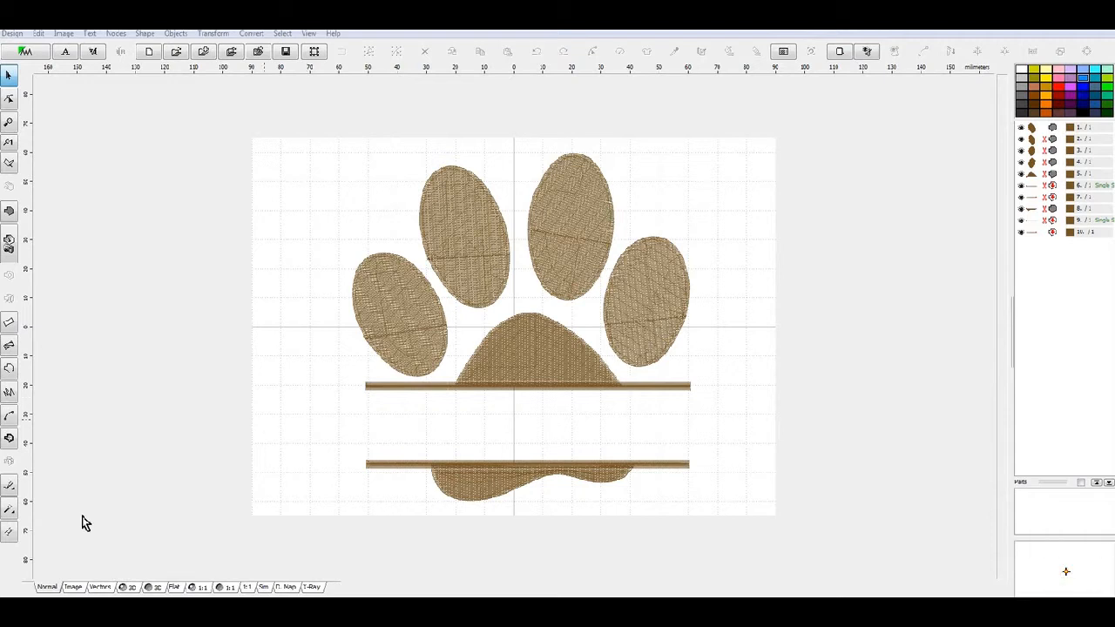
# Switch the design to the 3D view and create an outline from the leftmost toe's fill.
pyautogui.click(129, 589)
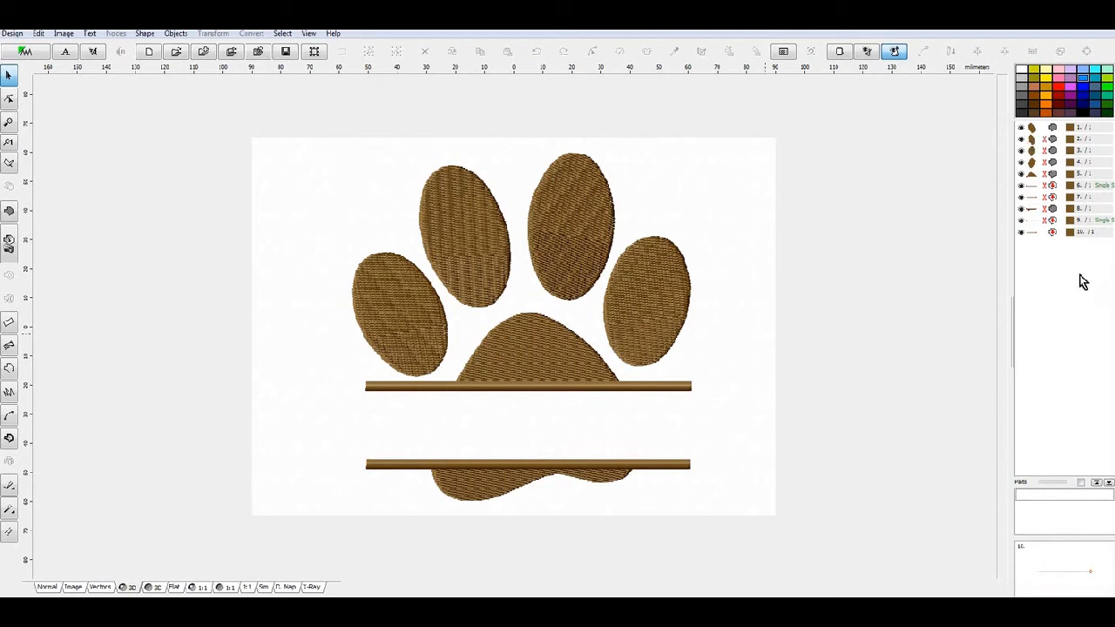
pyautogui.click(1035, 129)
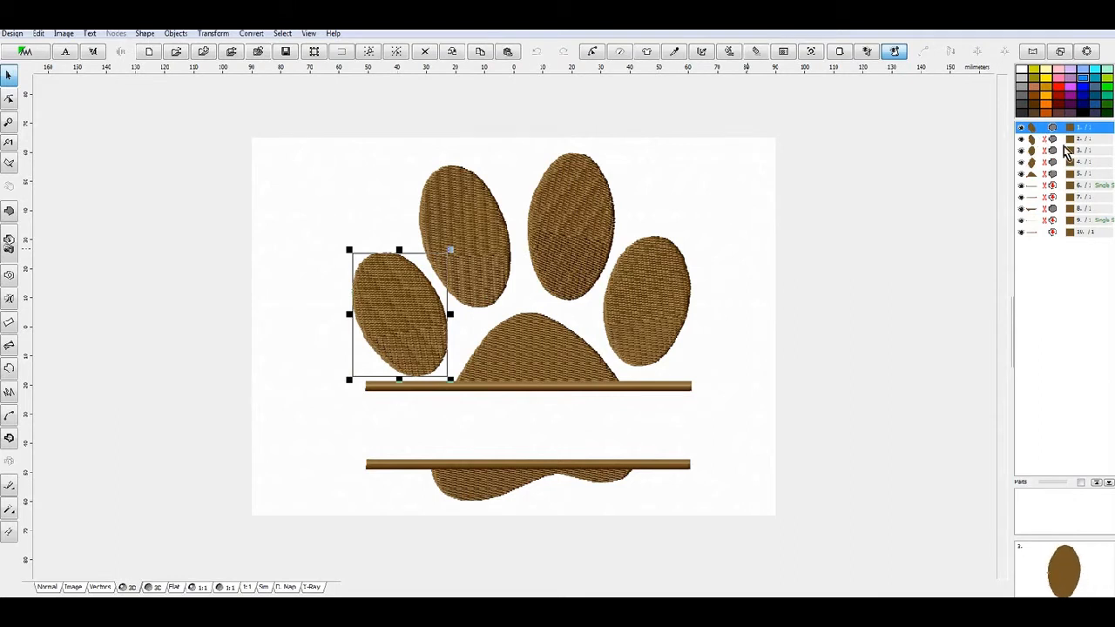
pyautogui.click(251, 34)
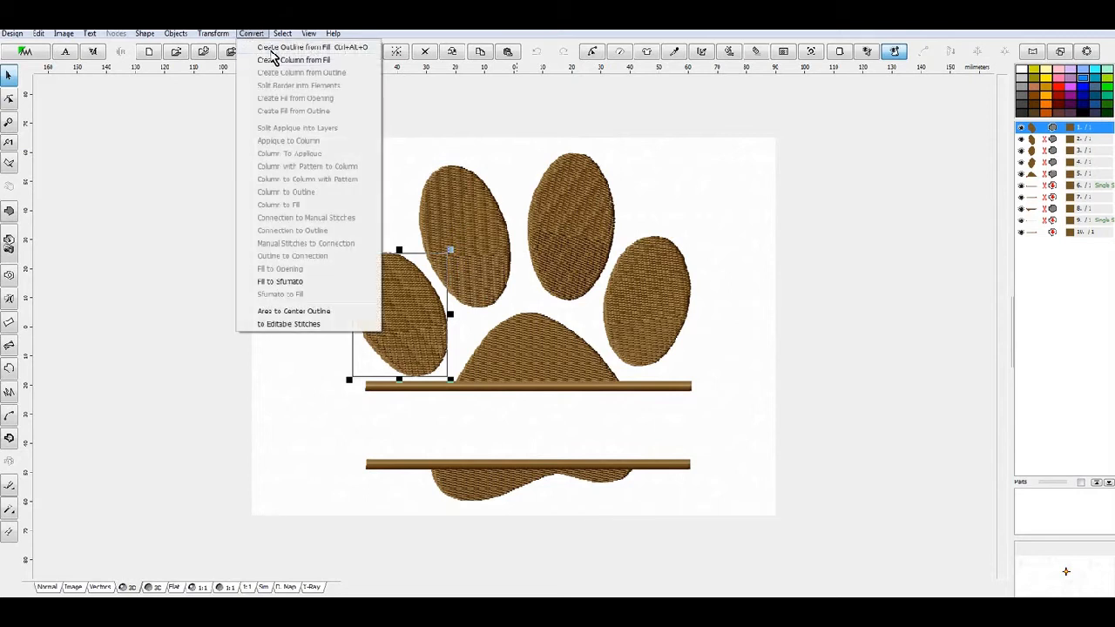
pyautogui.click(272, 48)
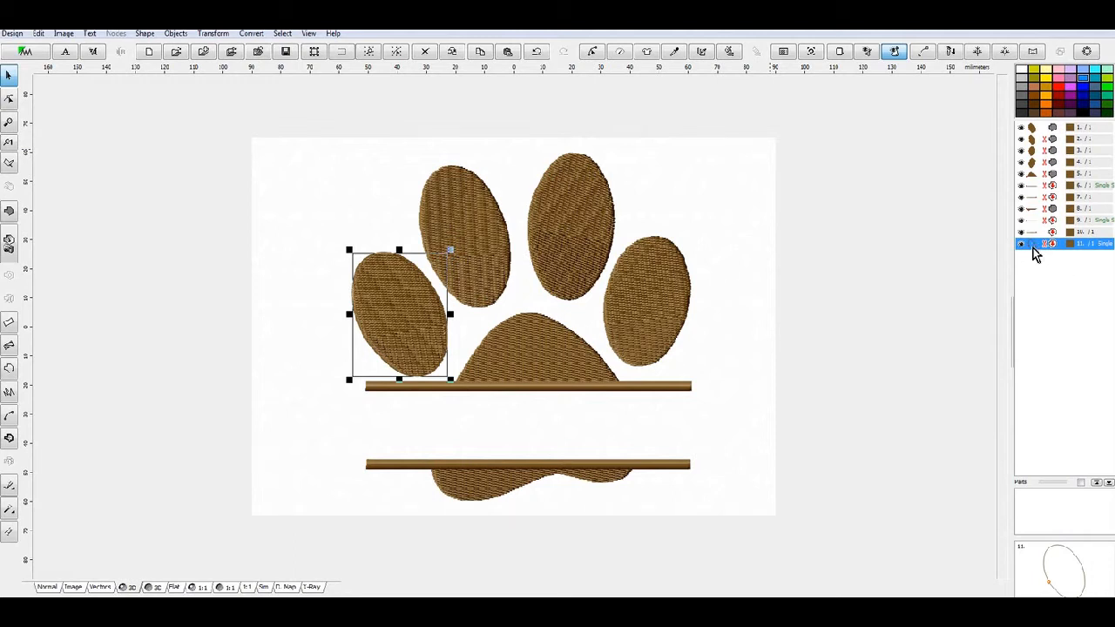
# Paste copies of the leftmost toe outline and delete the surplus ones, keeping a single duplicate.
pyautogui.hotkey('ctrl', 'v')
pyautogui.hotkey('ctrl', 'v')
pyautogui.hotkey('ctrl', 'v')
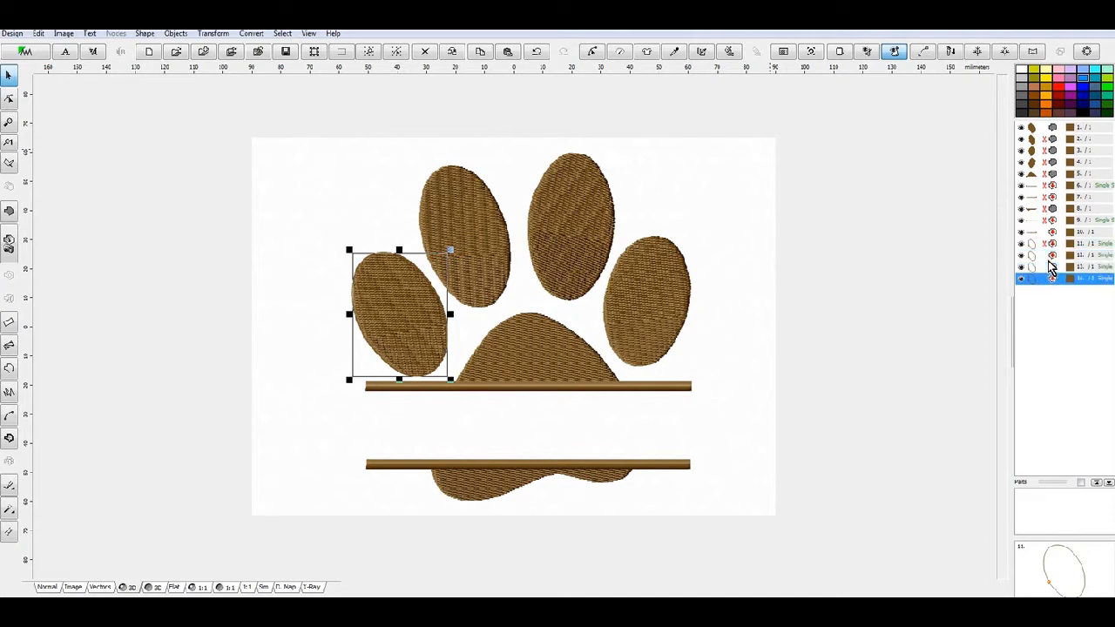
pyautogui.click(1030, 244)
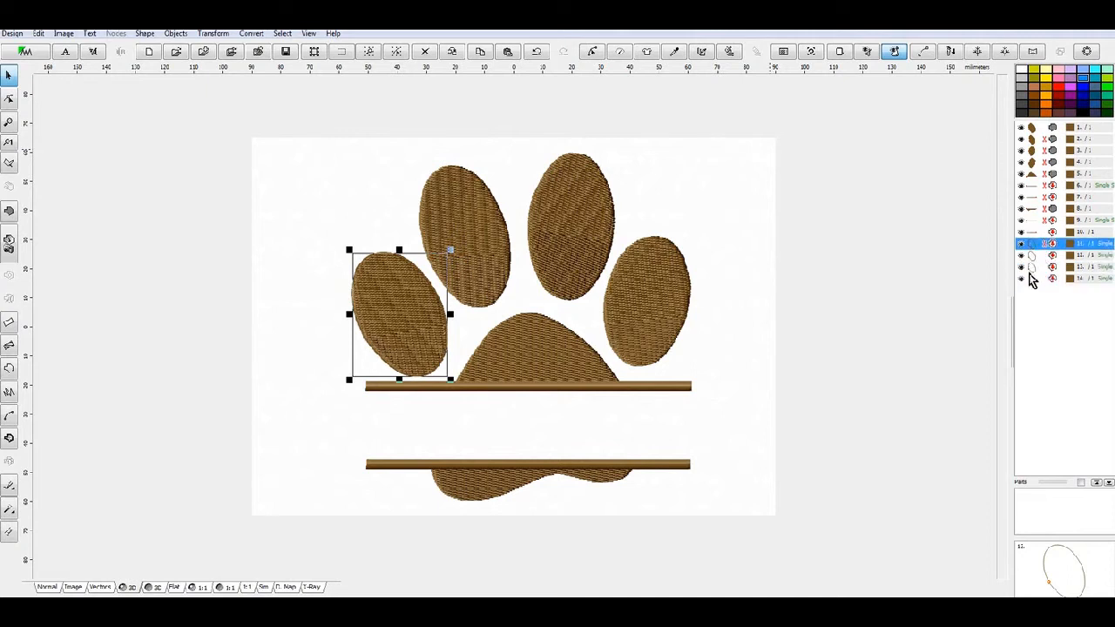
pyautogui.click(1034, 279)
pyautogui.rightClick(1037, 286)
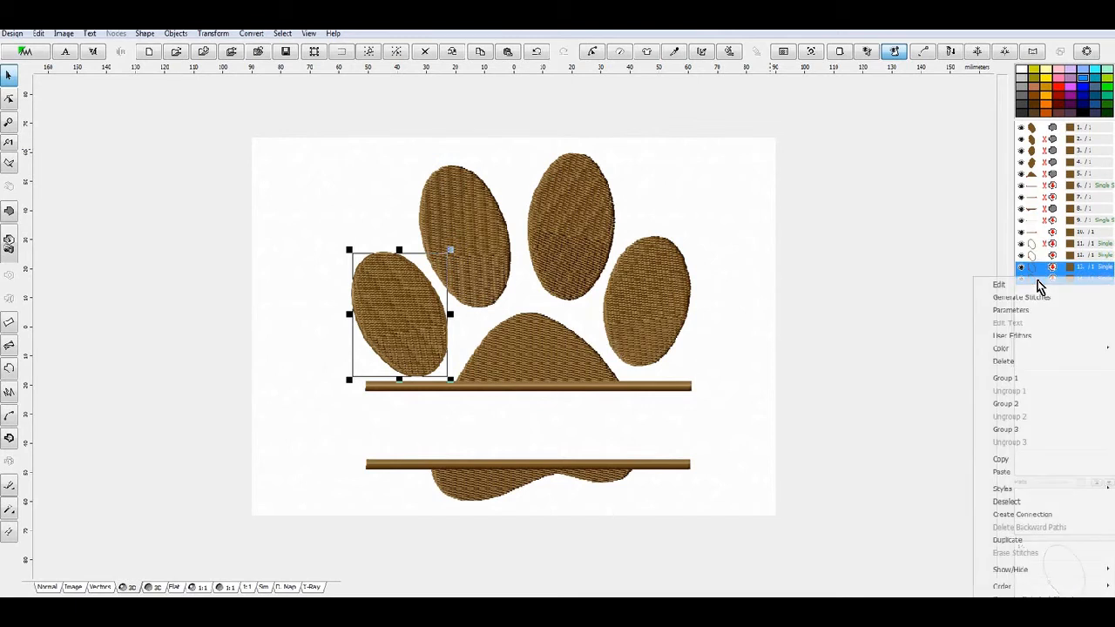
pyautogui.click(1005, 361)
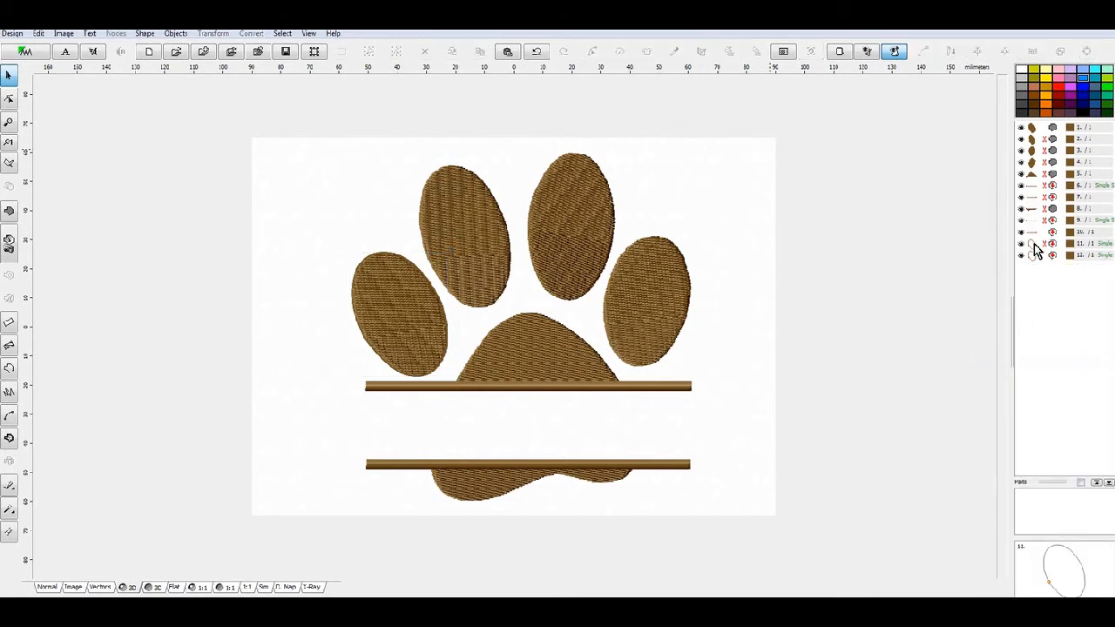
# Recolor the leftmost toe's first outline to Strawberry 2168 from the Marathon Polyester catalog and generate its stitches.
pyautogui.click(1034, 247)
pyautogui.rightClick(1034, 253)
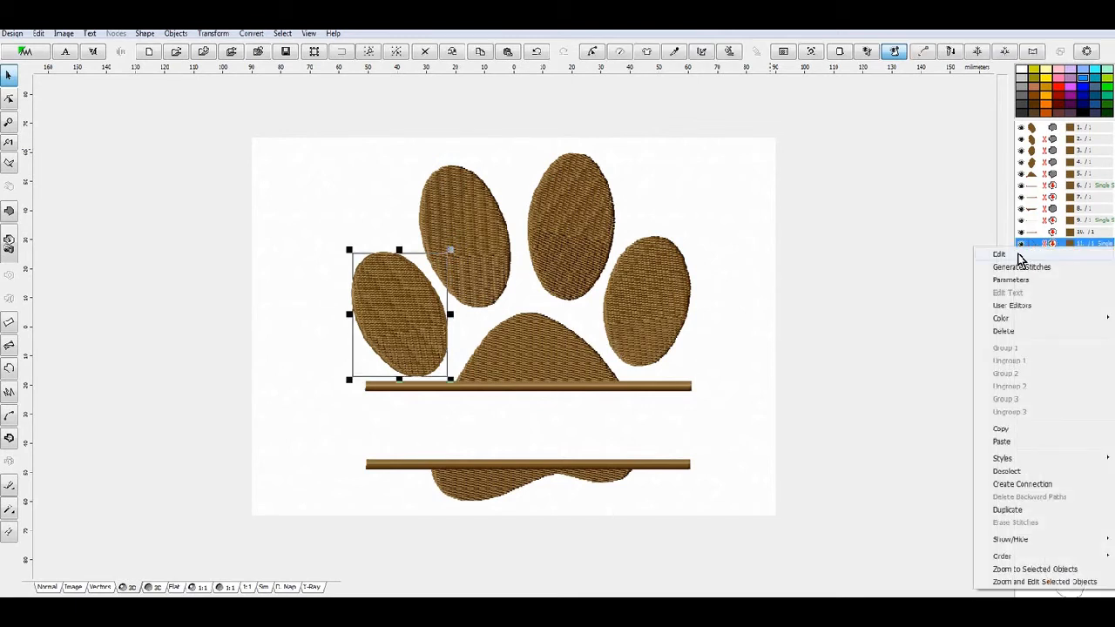
pyautogui.moveTo(1008, 322)
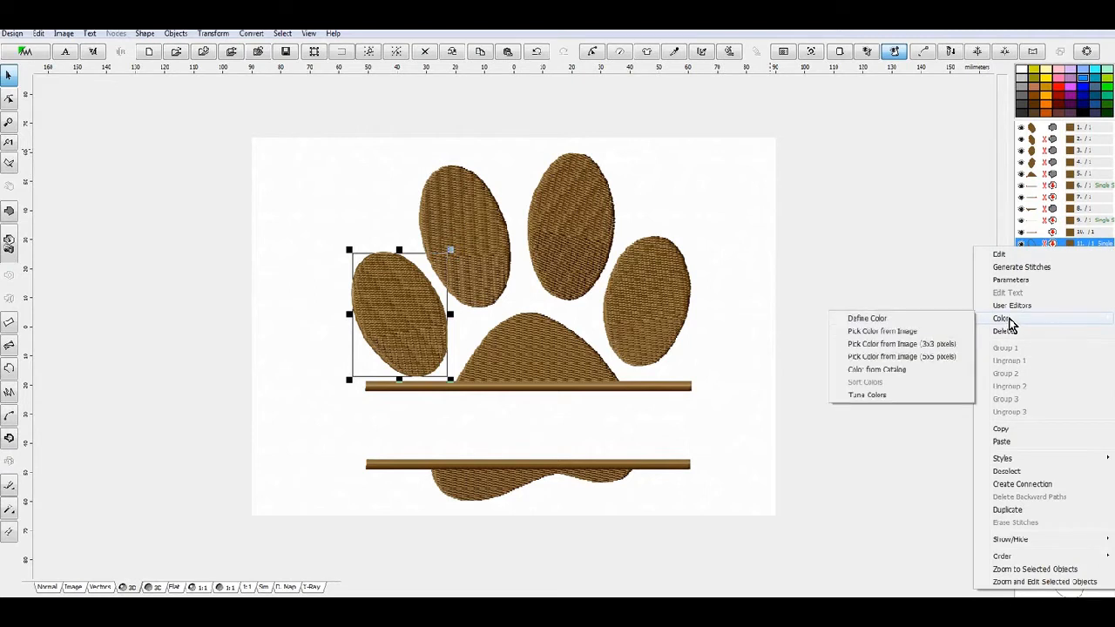
pyautogui.click(893, 370)
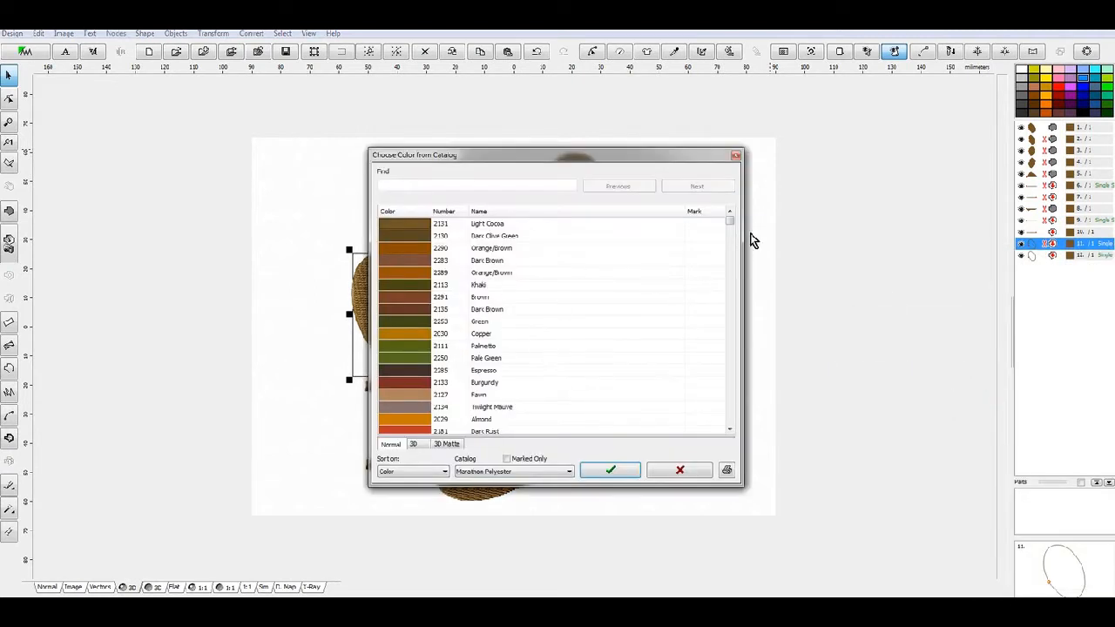
pyautogui.moveTo(729, 229); pyautogui.dragTo(732, 284)
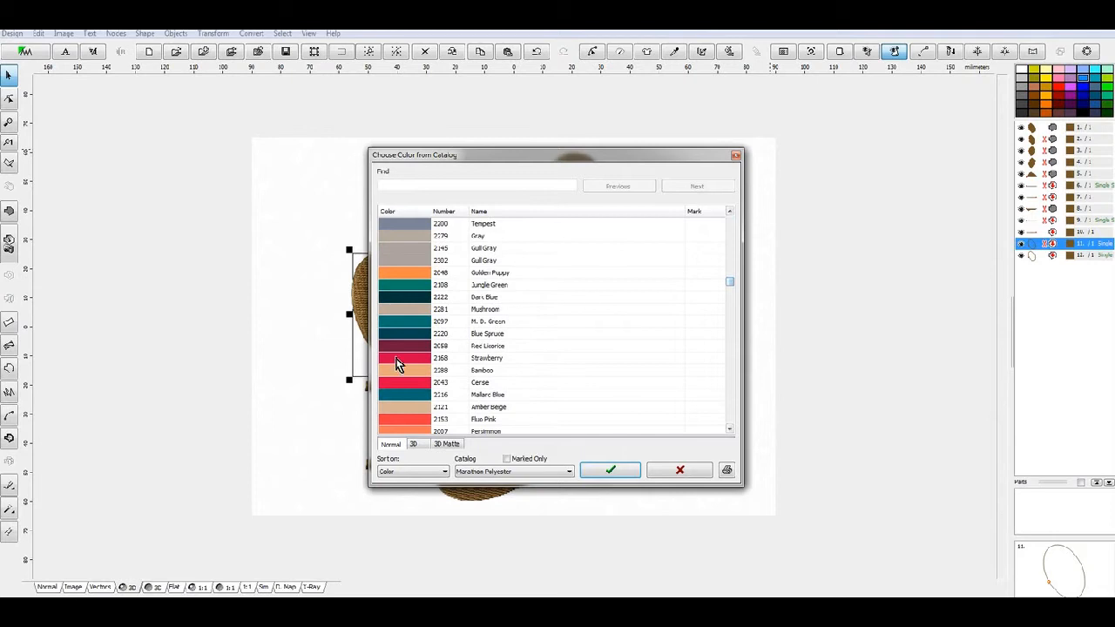
pyautogui.click(618, 473)
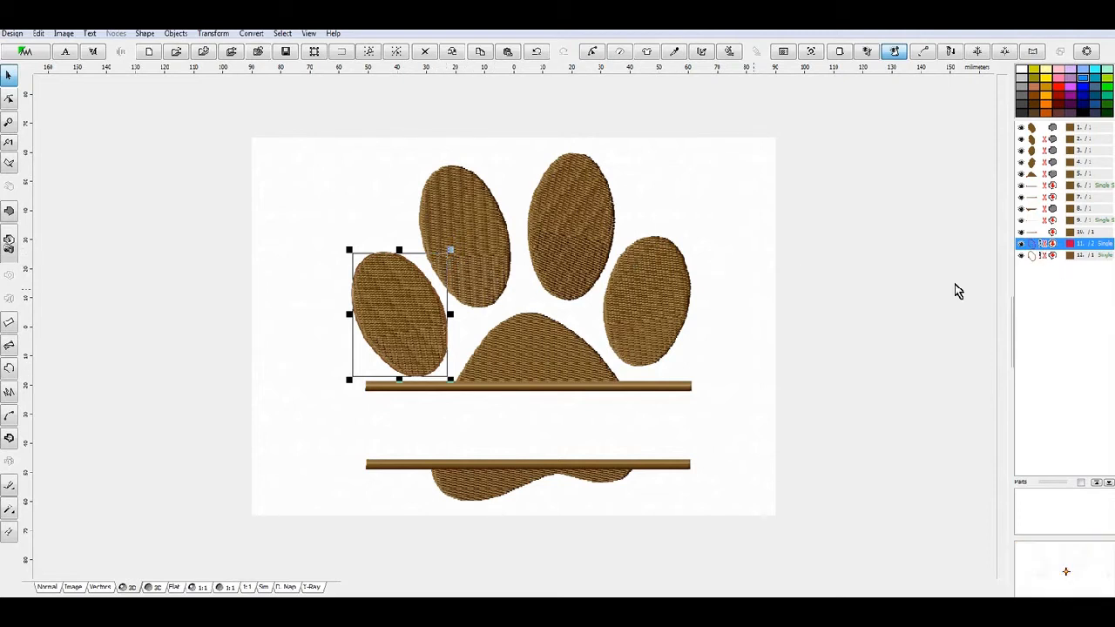
pyautogui.rightClick(1031, 250)
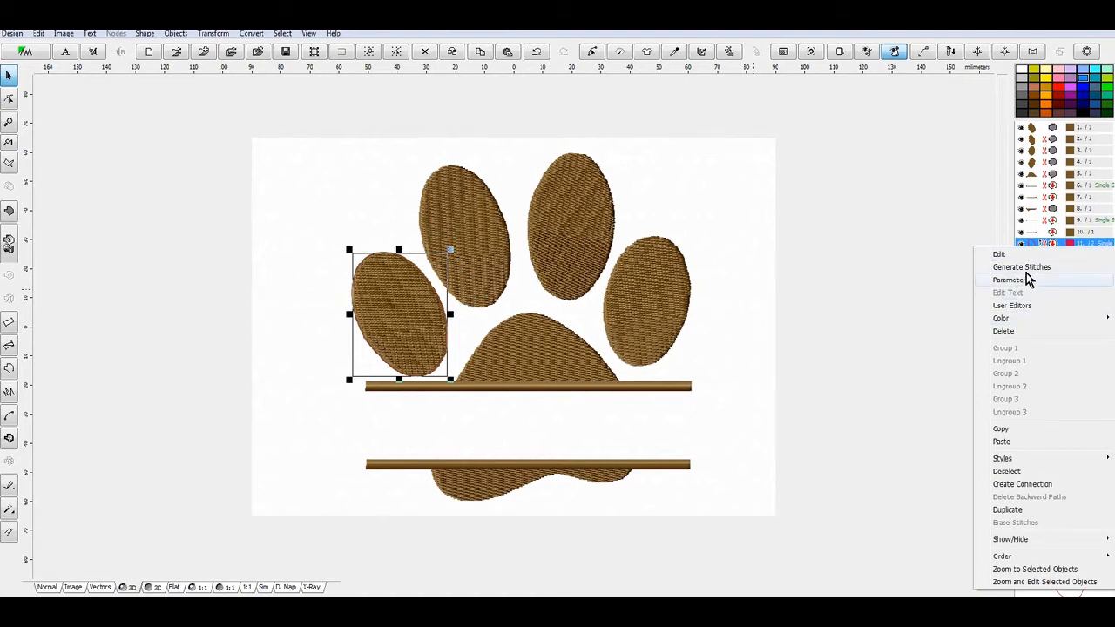
pyautogui.click(1034, 267)
# Set the leftmost toe's duplicate outline to Applique with a 3.0 mm width and generate its stitches.
pyautogui.click(1031, 257)
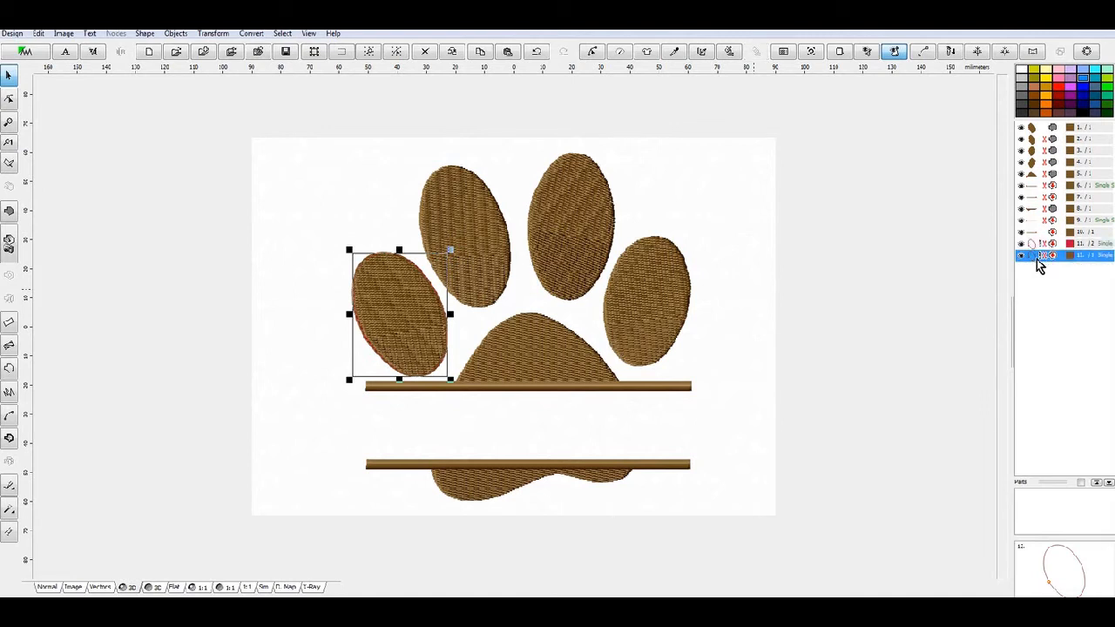
pyautogui.rightClick(1038, 266)
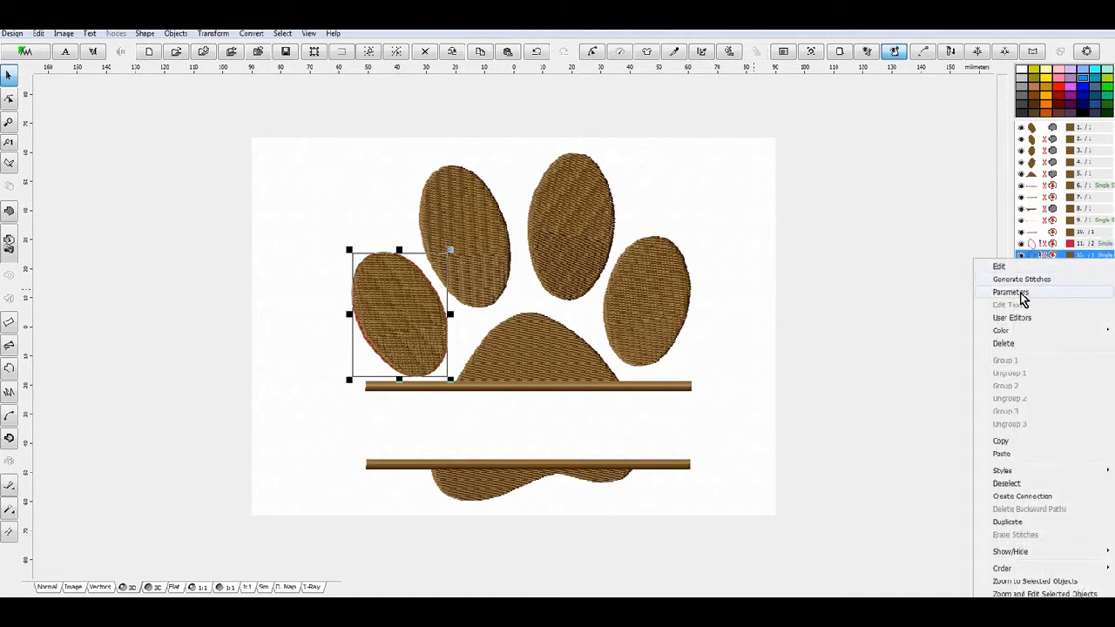
pyautogui.click(1011, 292)
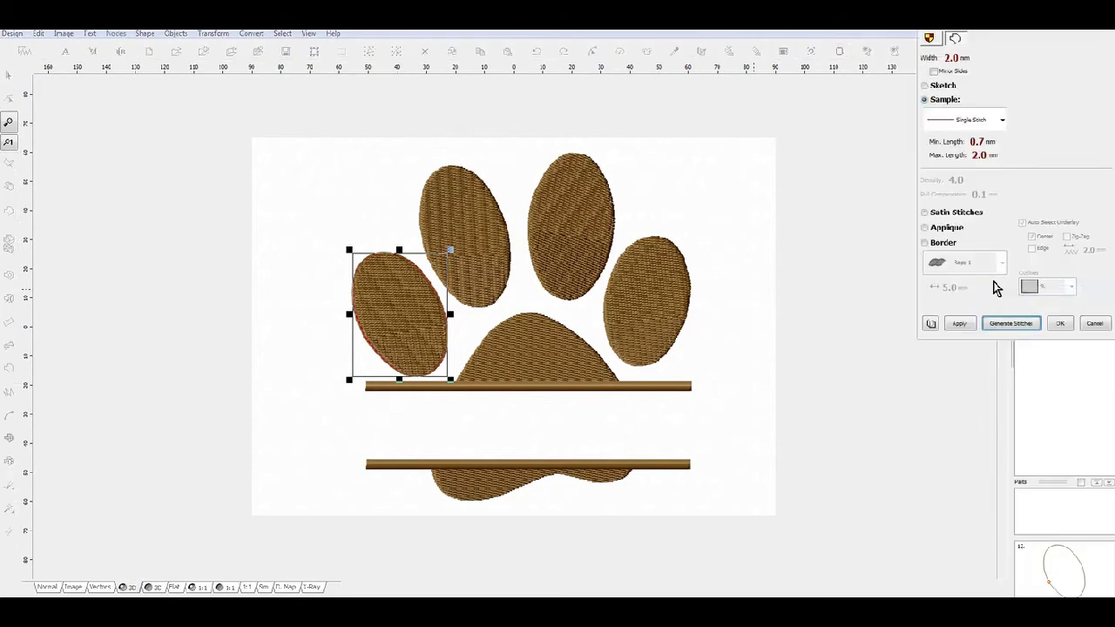
pyautogui.click(929, 230)
pyautogui.click(925, 60)
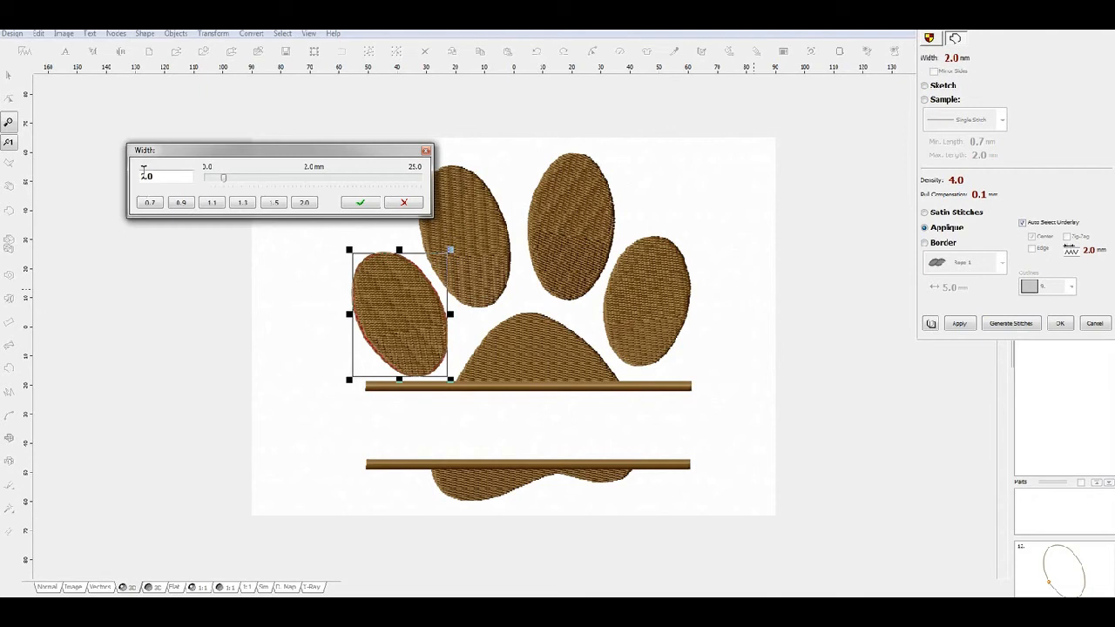
pyautogui.write('3')
pyautogui.click(360, 203)
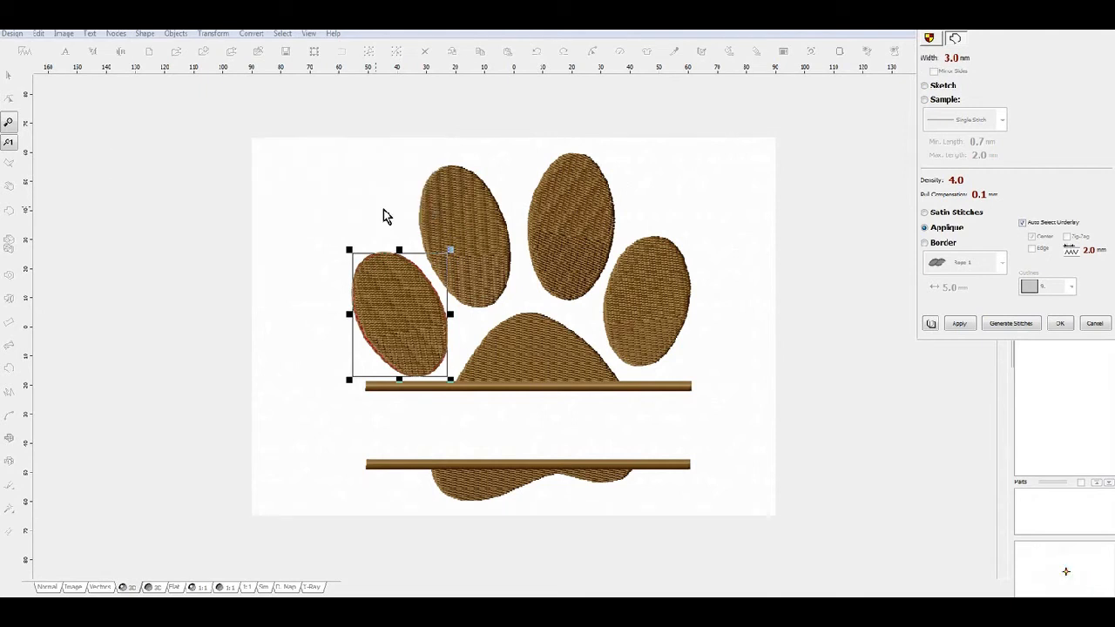
pyautogui.click(1012, 324)
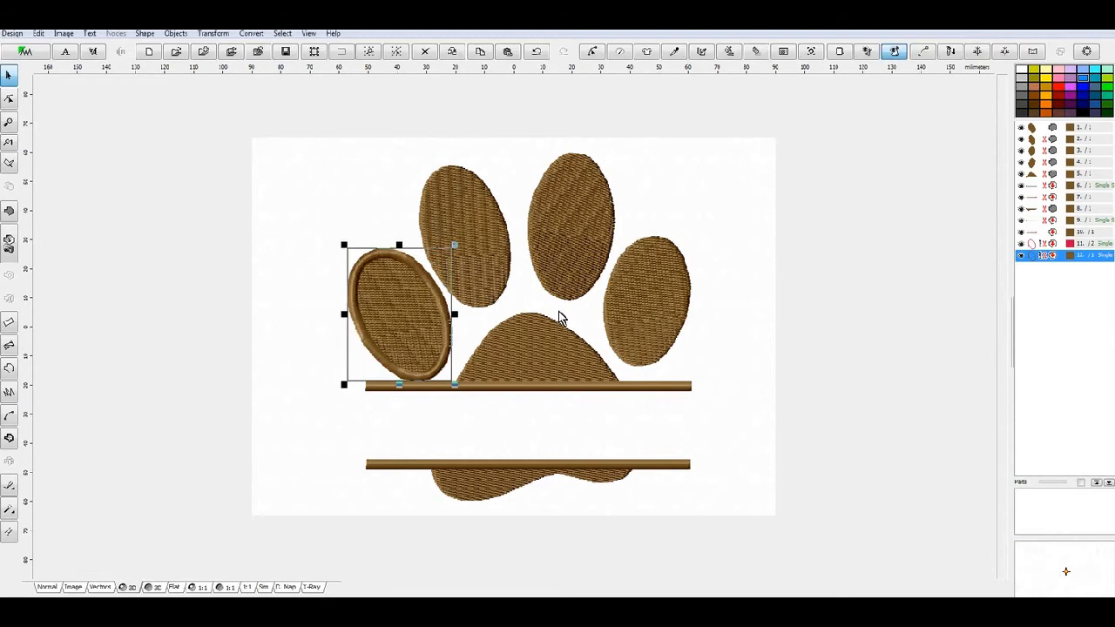
# Delete the leftmost toe's original fill object, keeping its two outlines.
pyautogui.click(1031, 130)
pyautogui.rightClick(1033, 129)
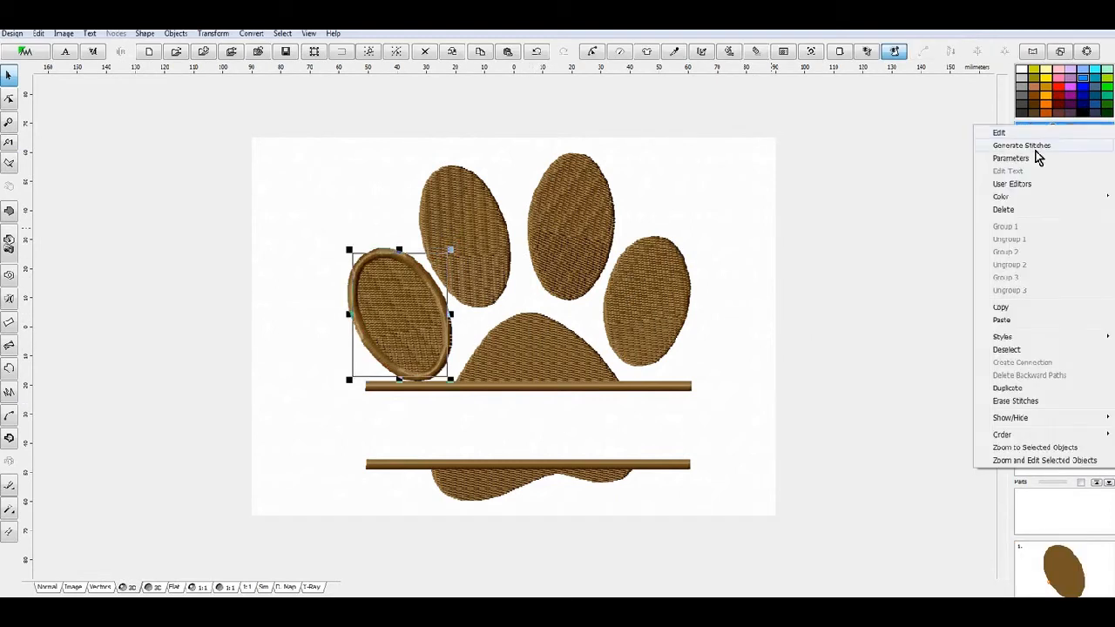
pyautogui.click(1004, 209)
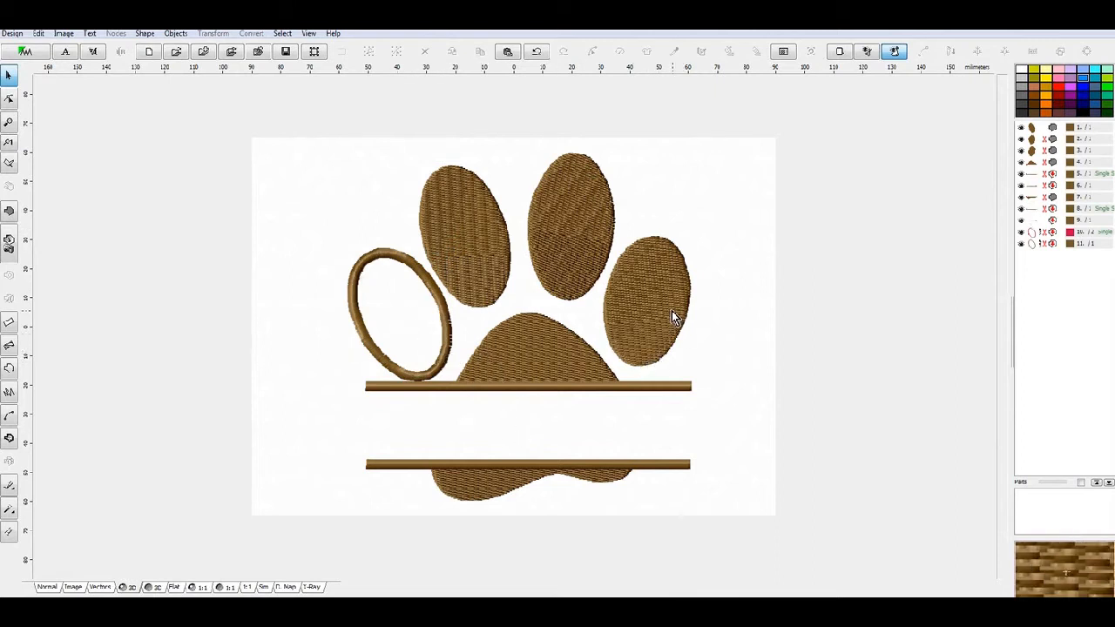
# Move both outlines of the leftmost toe together slightly up and left, away from the upper bar.
pyautogui.click(1032, 232)
pyautogui.keyDown('shift'); pyautogui.click(1035, 245); pyautogui.keyUp('shift')
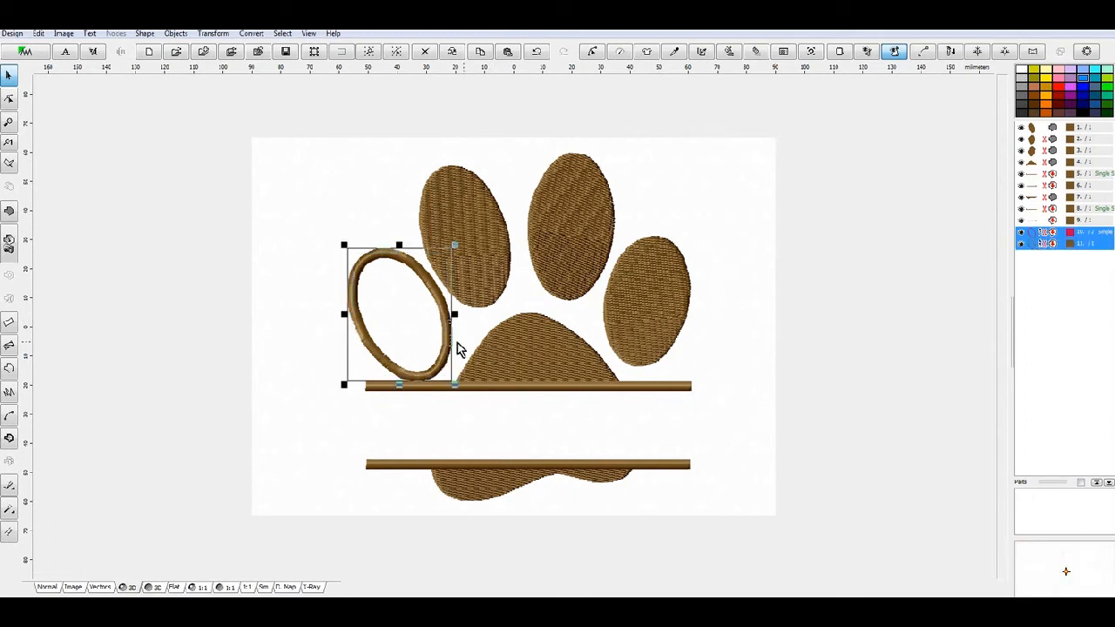
pyautogui.moveTo(433, 338); pyautogui.dragTo(426, 332)
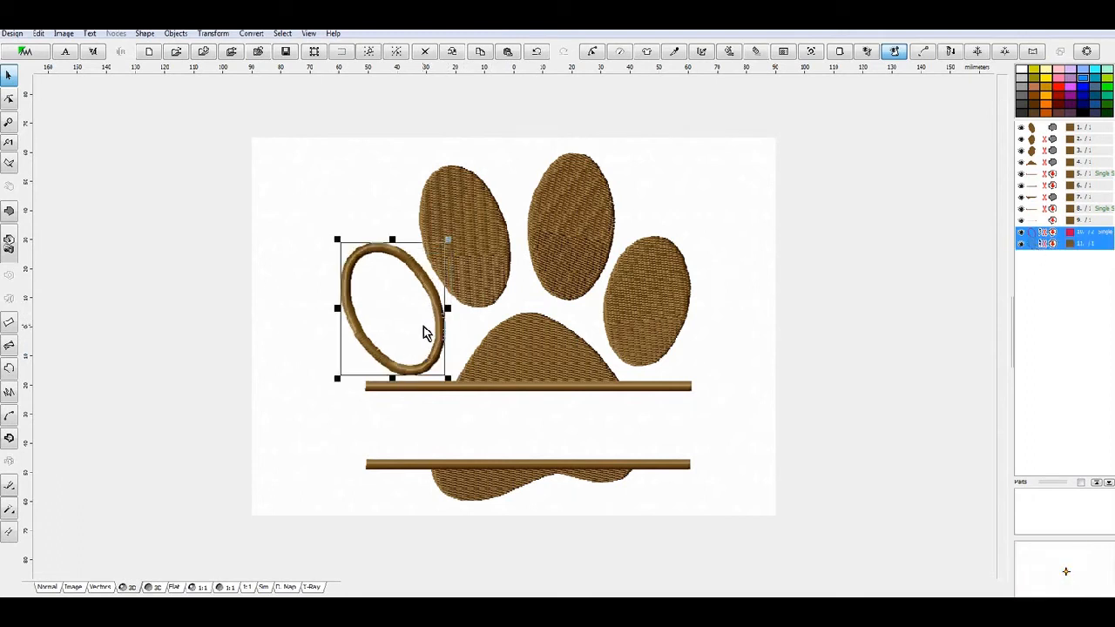
# Create an outline from the second toe's fill and paste one duplicate of it.
pyautogui.click(1032, 129)
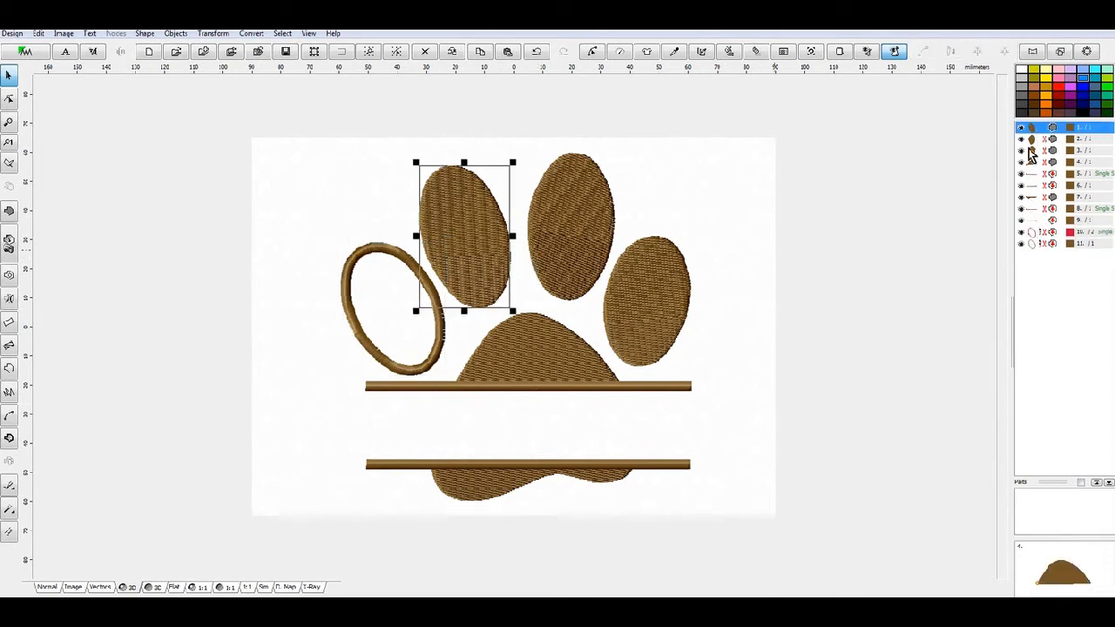
pyautogui.click(252, 35)
pyautogui.click(279, 48)
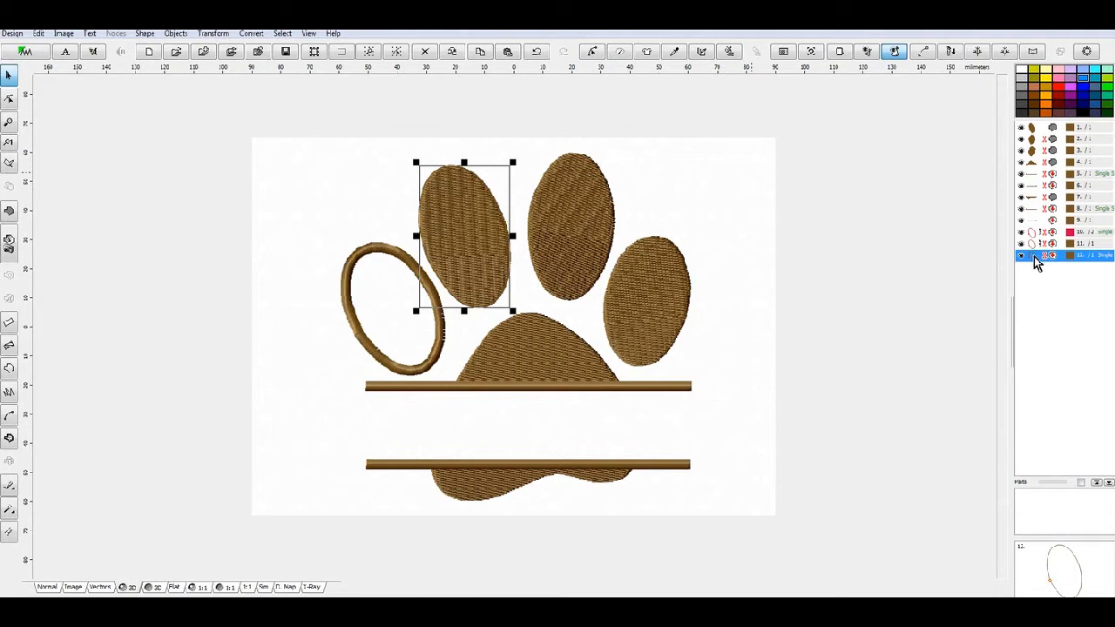
pyautogui.hotkey('ctrl', 'v')
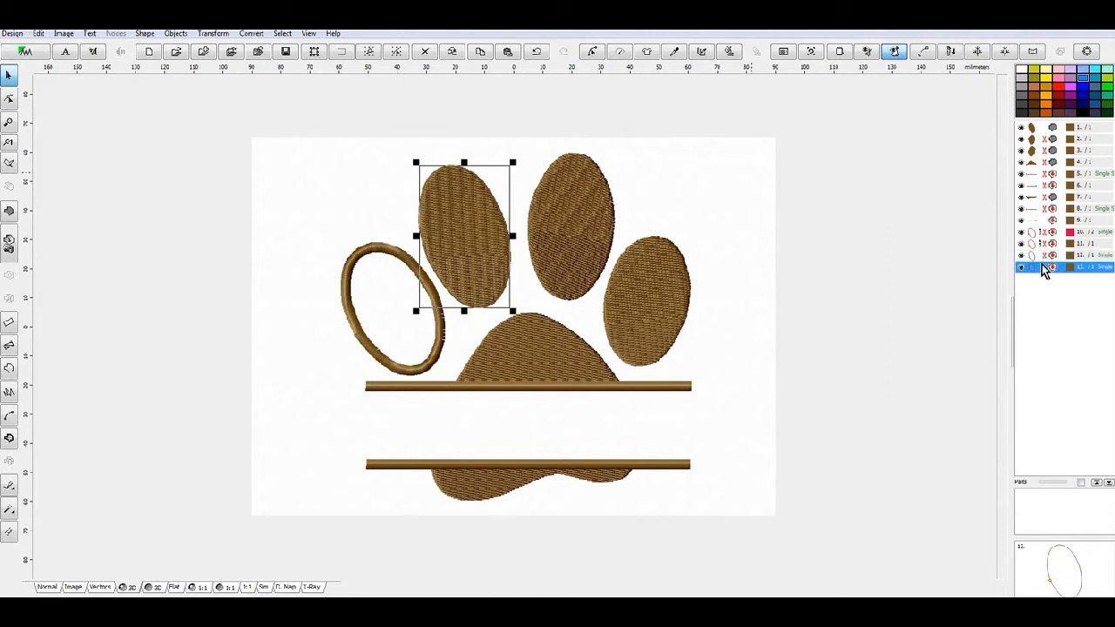
# Apply catalog color Strawberry 2168 to the second toe's first outline together with the leftmost toe's placement outline.
pyautogui.click(1036, 255)
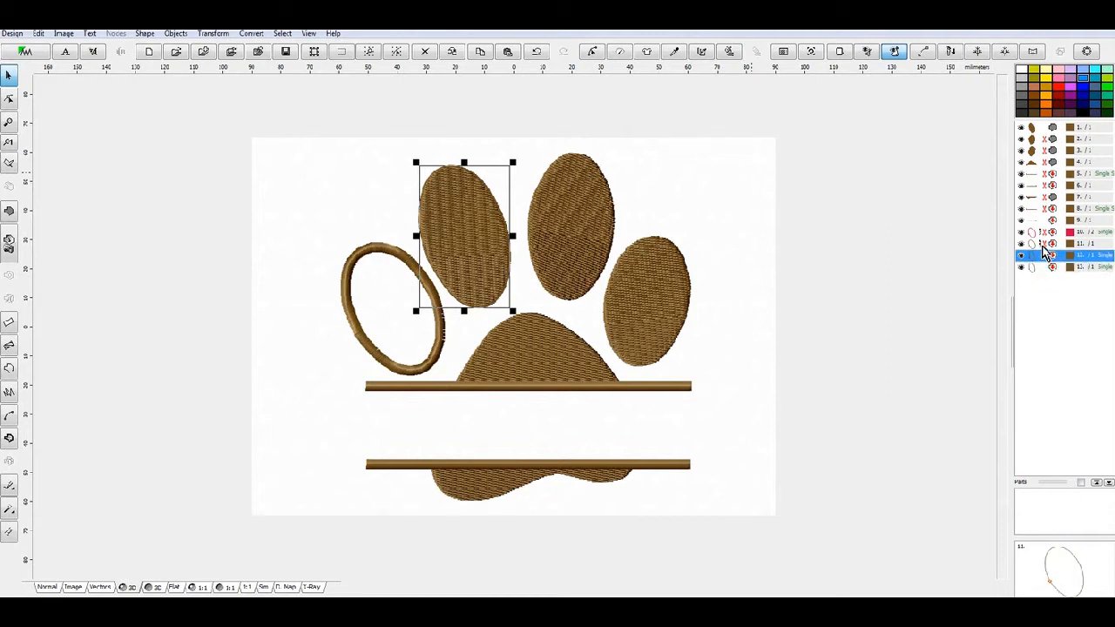
pyautogui.keyDown('ctrl'); pyautogui.click(1029, 232); pyautogui.keyUp('ctrl')
pyautogui.rightClick(1030, 237)
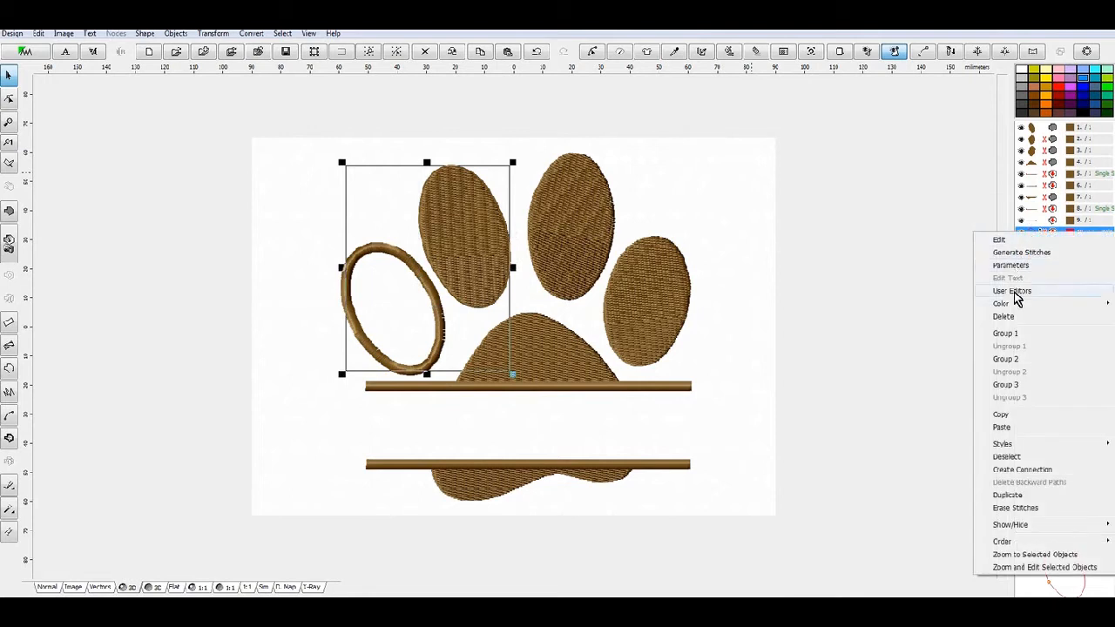
pyautogui.moveTo(1014, 301)
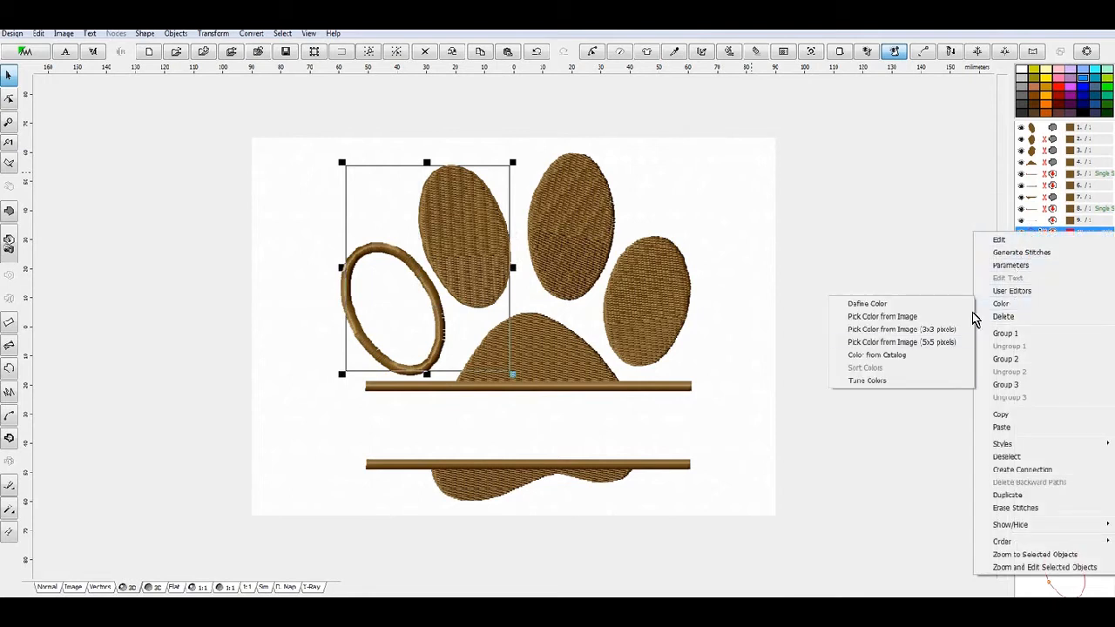
pyautogui.click(883, 355)
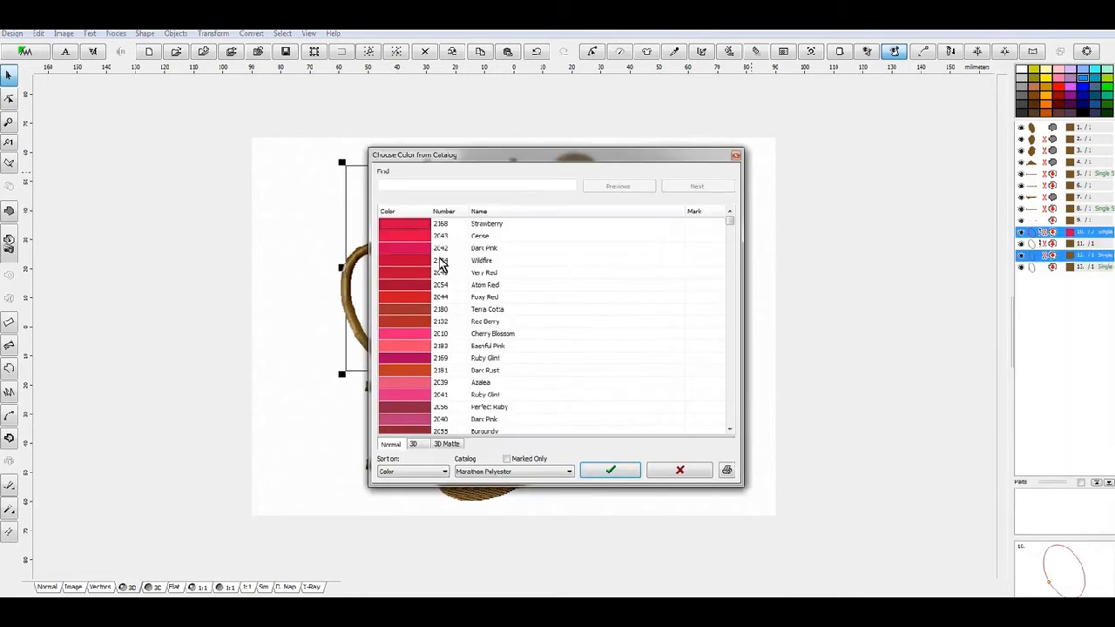
pyautogui.click(610, 471)
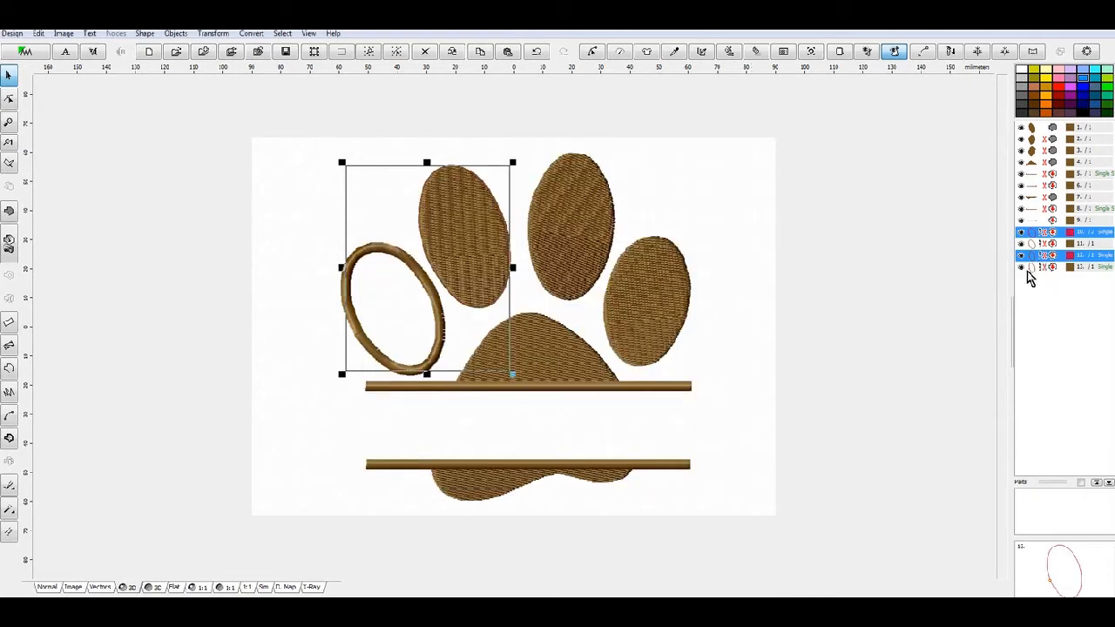
# Convert the second toe's duplicate outline to an Applique border 3.0 mm wide and generate its stitches.
pyautogui.click(1050, 268)
pyautogui.rightClick(1035, 271)
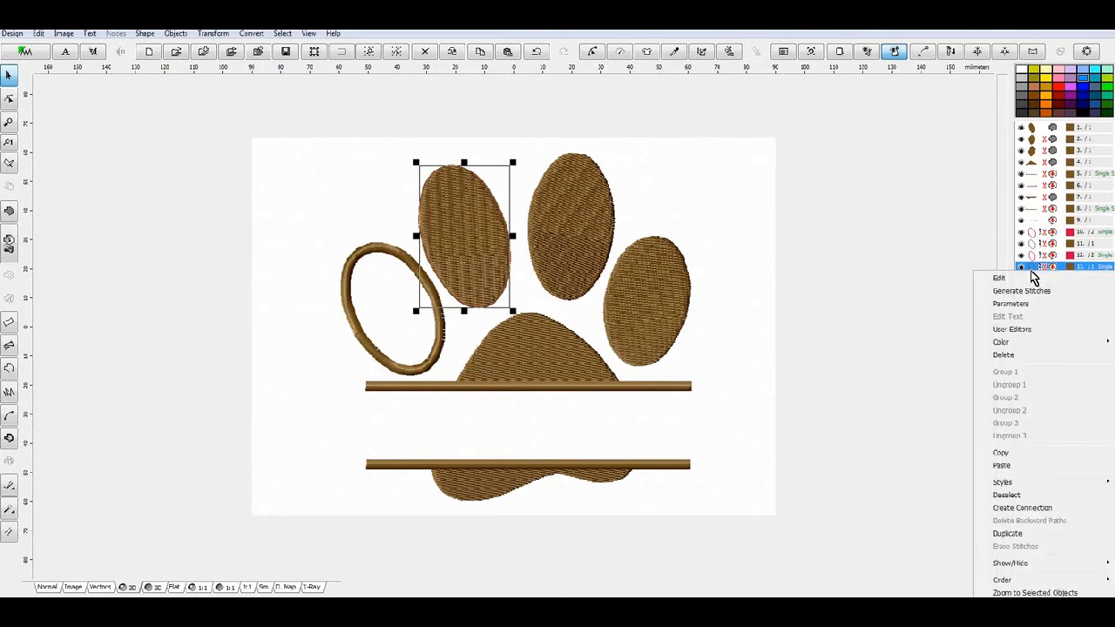
pyautogui.click(1021, 307)
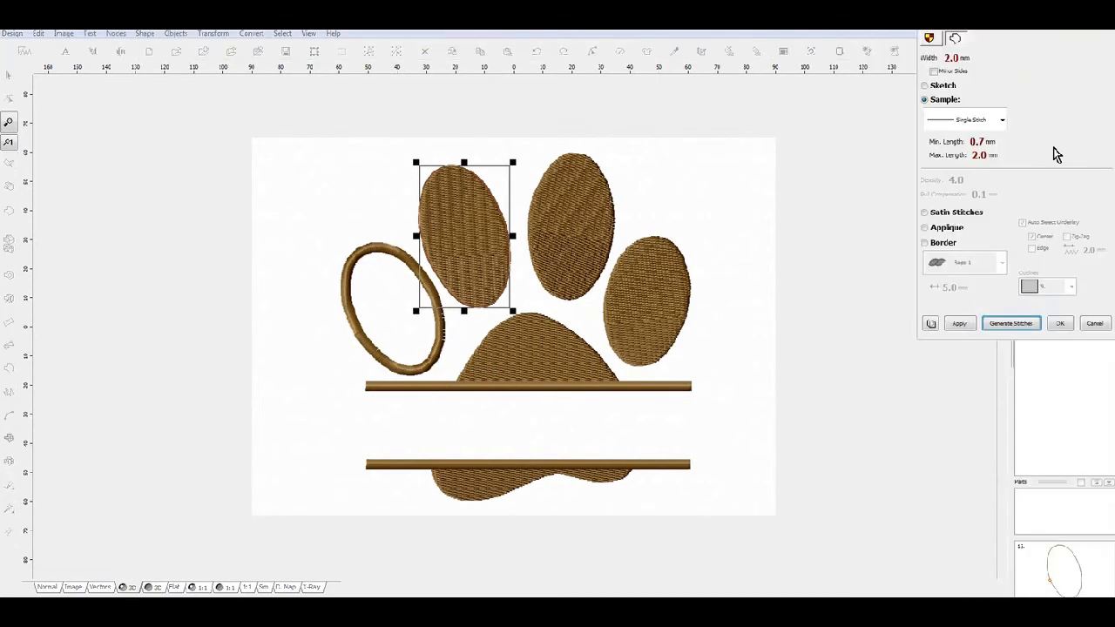
pyautogui.click(945, 226)
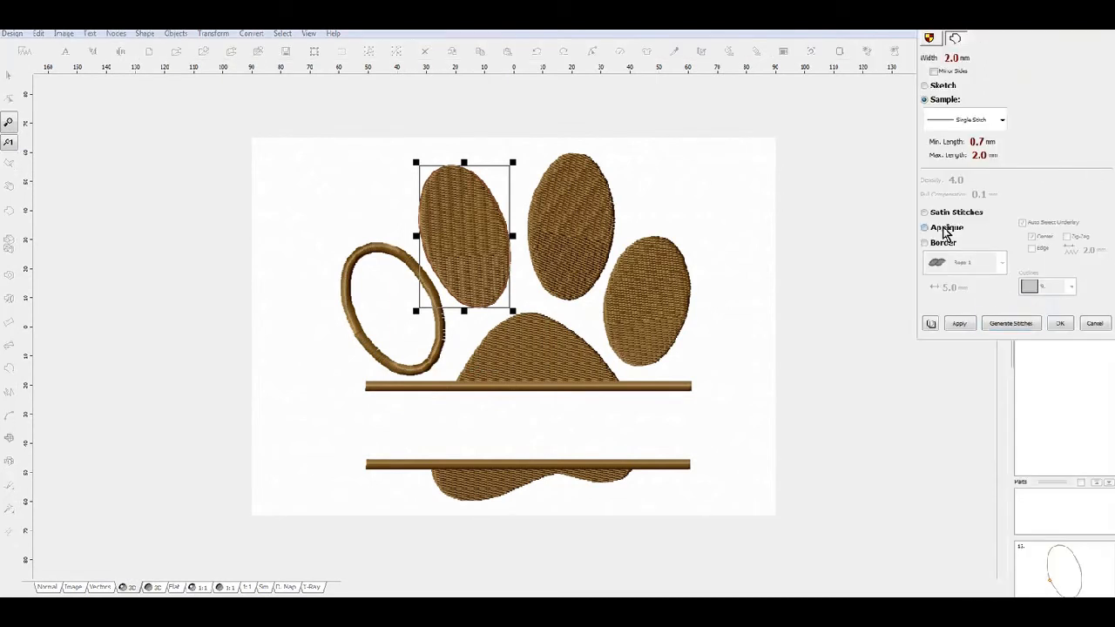
pyautogui.click(931, 63)
pyautogui.write('3.0')
pyautogui.click(252, 87)
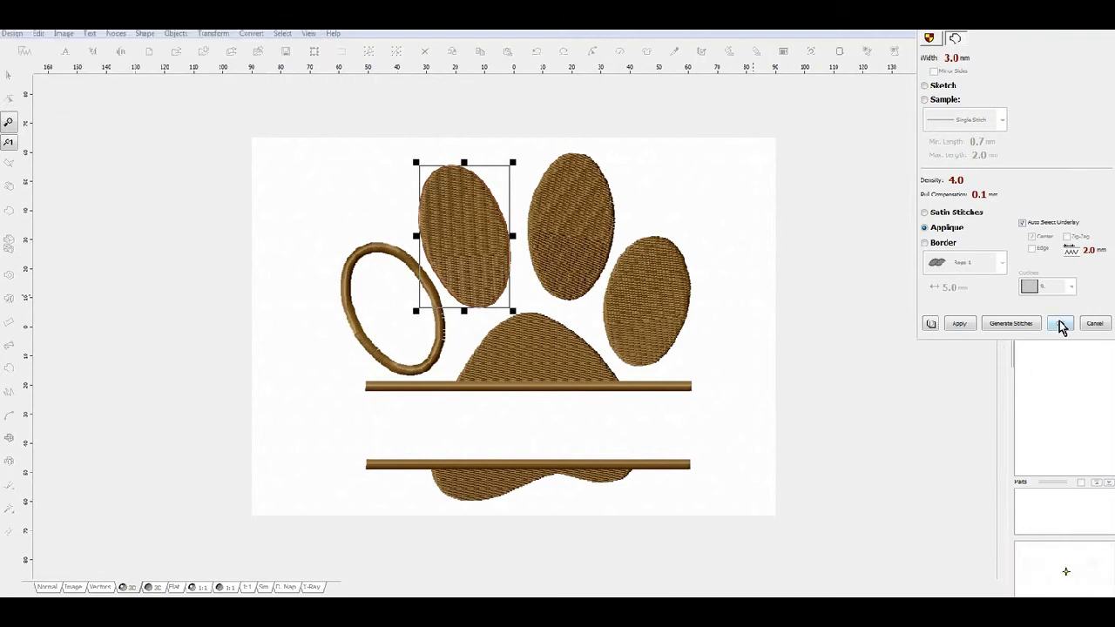
pyautogui.click(1019, 324)
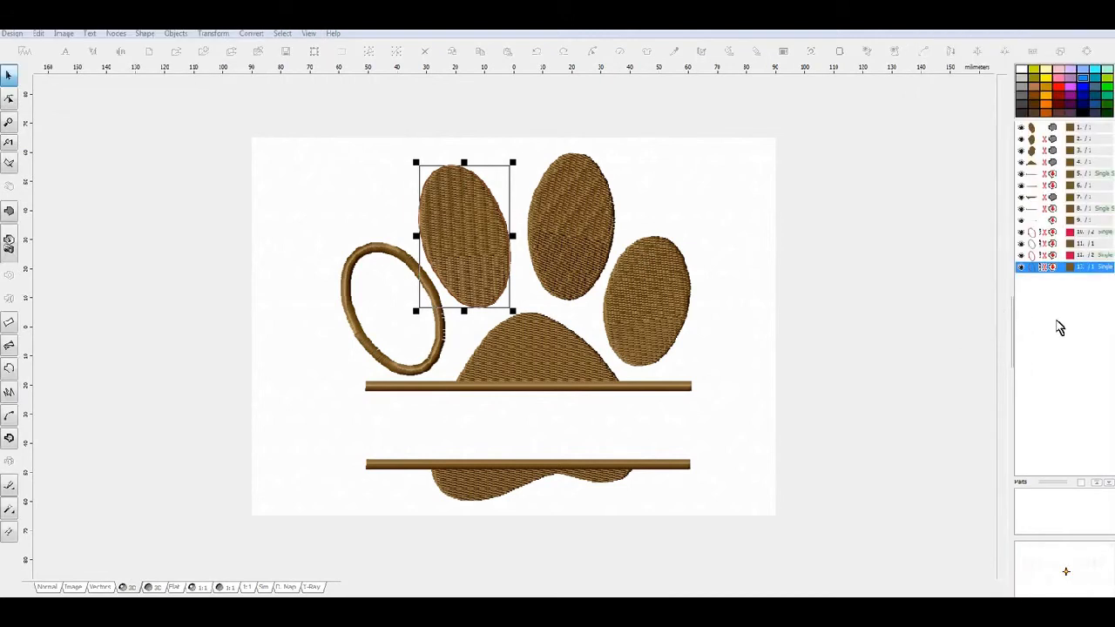
# Delete the second toe's original fill object, keeping its two outlines.
pyautogui.click(1033, 128)
pyautogui.rightClick(1033, 128)
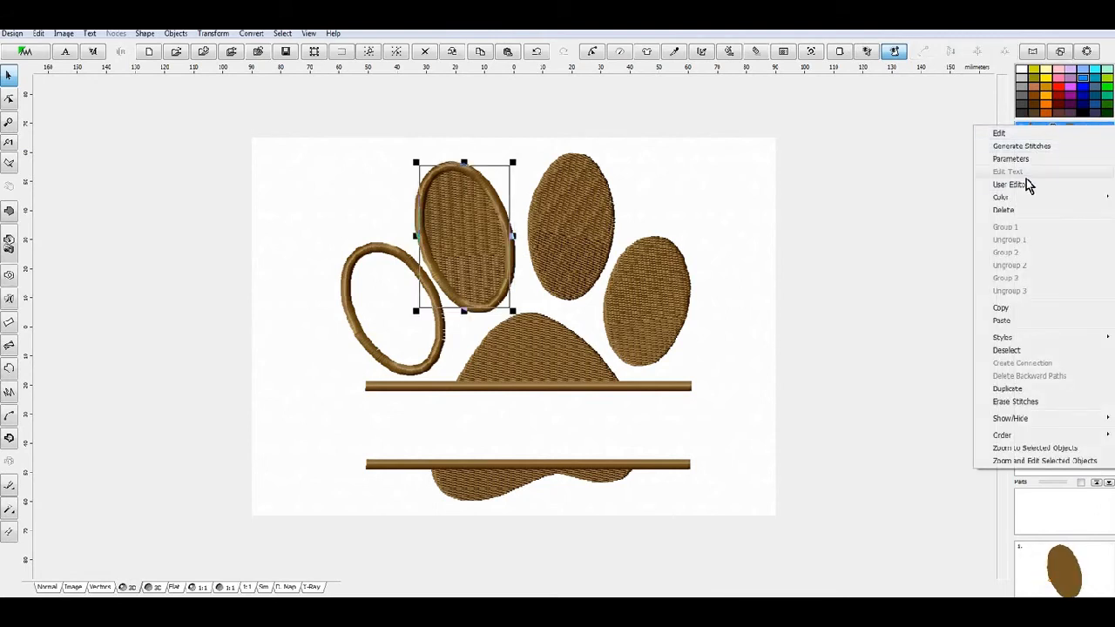
pyautogui.click(1010, 210)
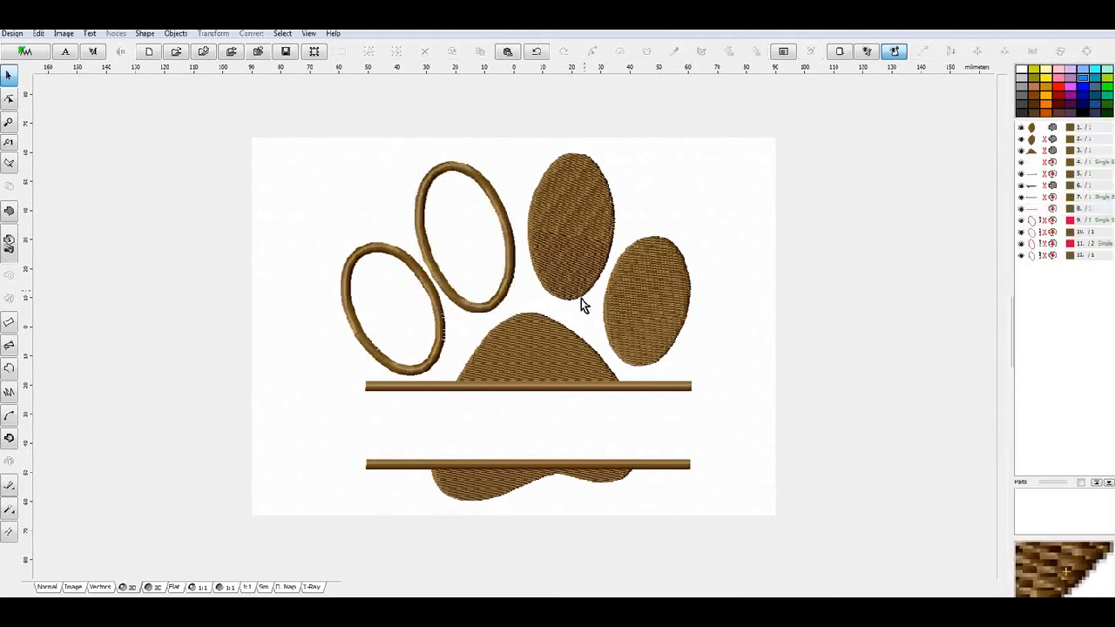
# Create an outline from the third toe's fill and paste one duplicate of it.
pyautogui.click(598, 223)
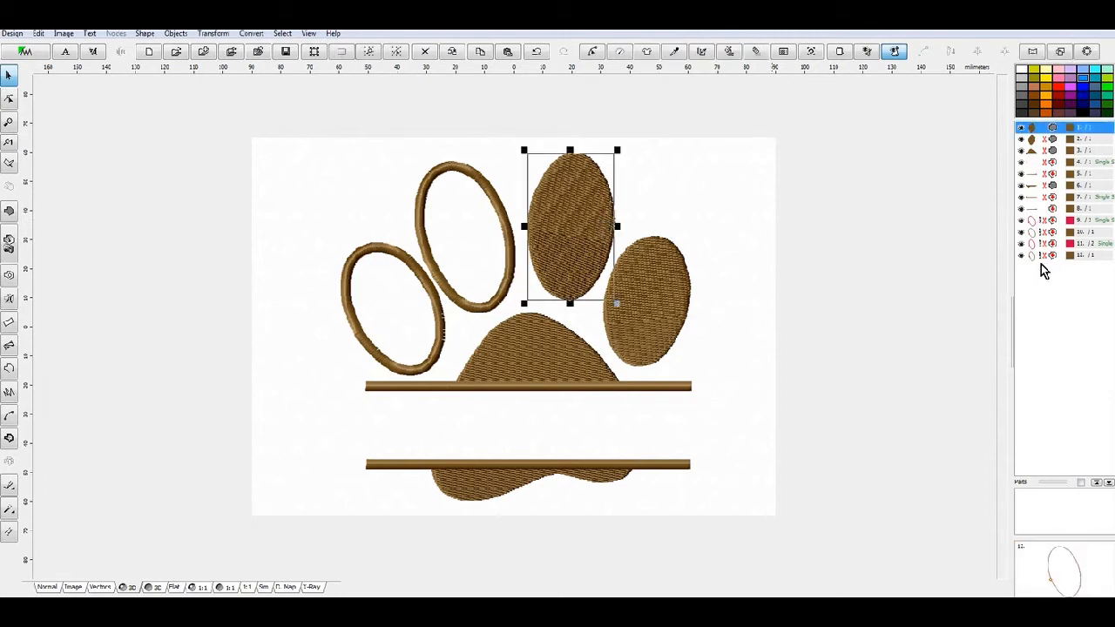
pyautogui.click(213, 33)
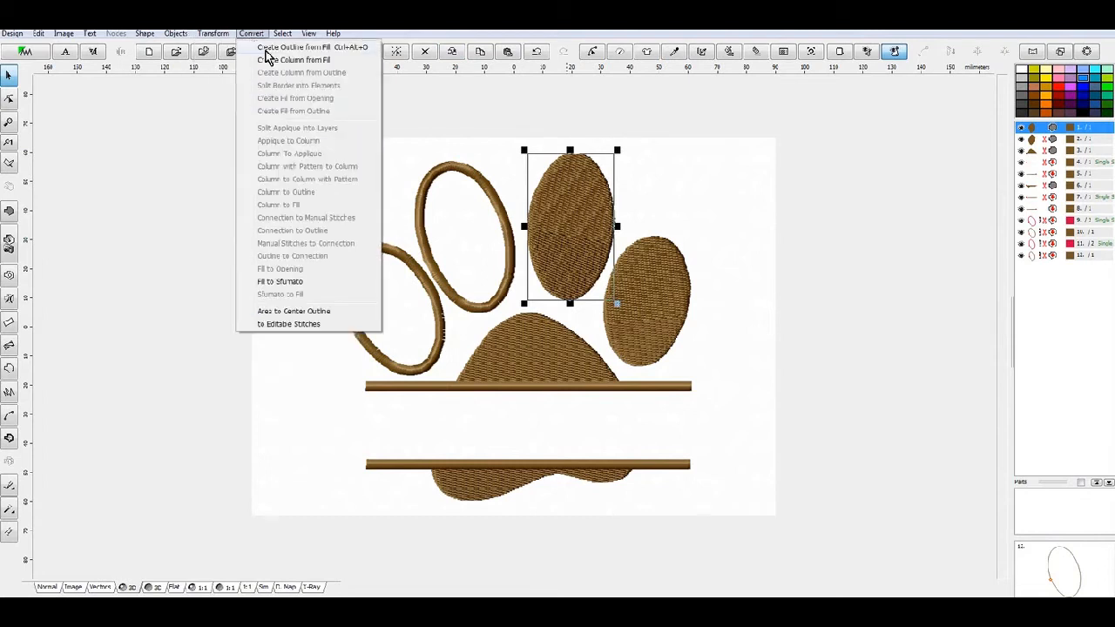
pyautogui.click(259, 47)
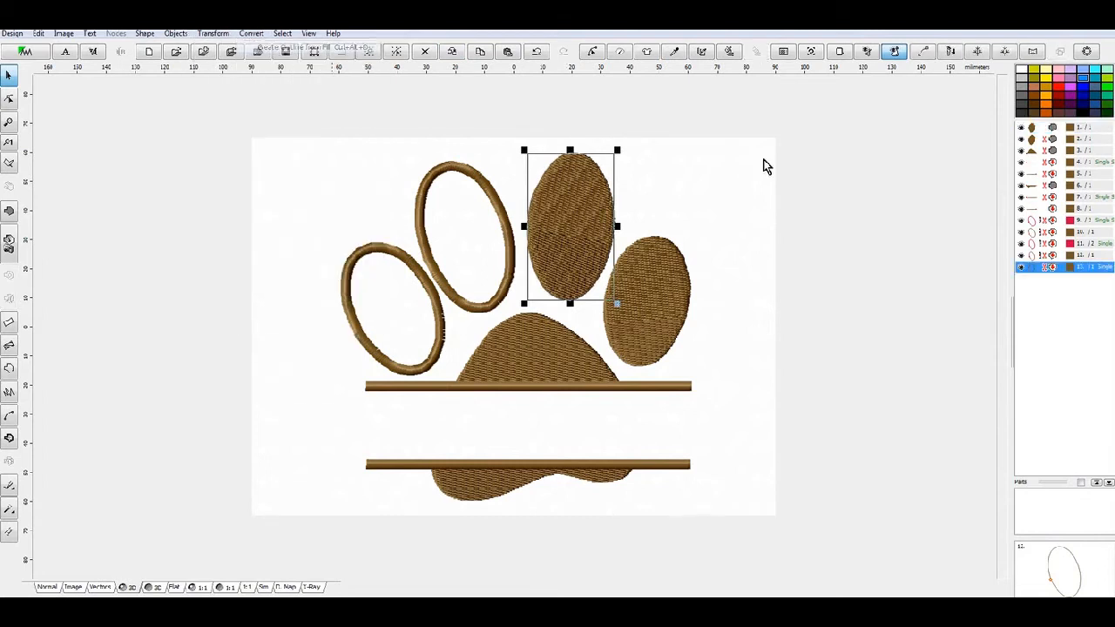
pyautogui.hotkey('ctrl', 'v')
# Apply catalog color Strawberry 2168 to the third toe's first outline together with the second toe's placement outline.
pyautogui.click(1035, 268)
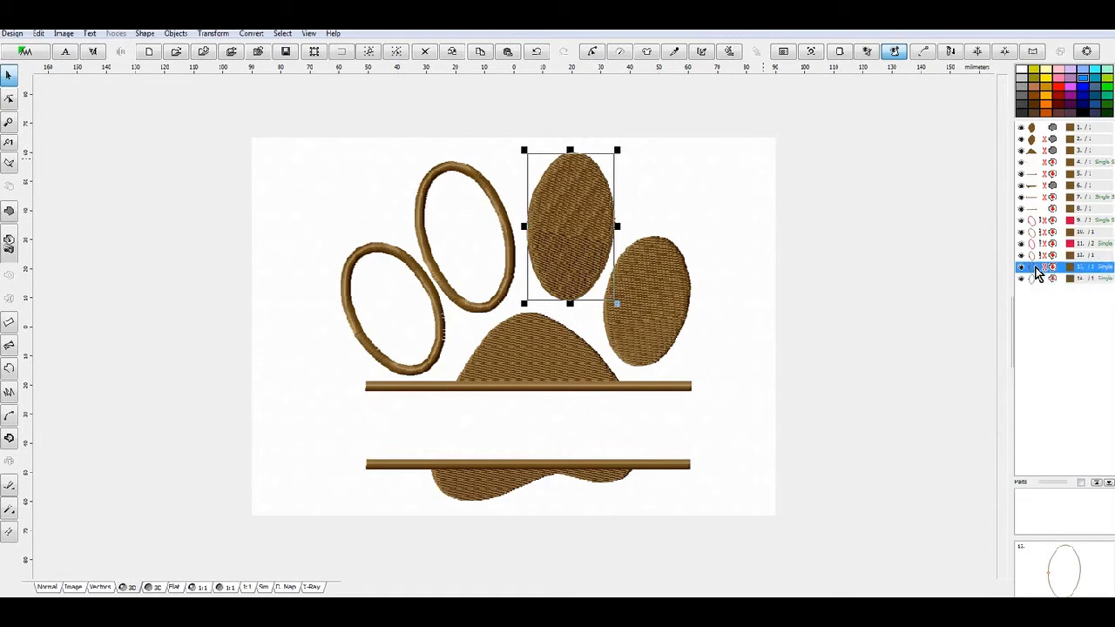
pyautogui.rightClick(1036, 273)
pyautogui.keyDown('ctrl'); pyautogui.click(1032, 247); pyautogui.keyUp('ctrl')
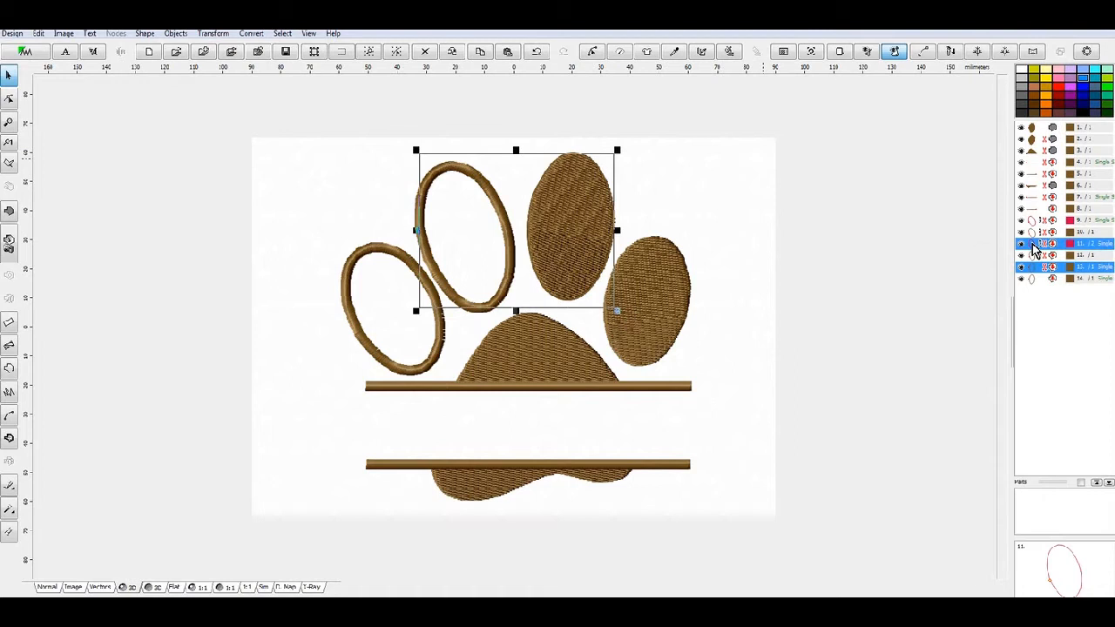
pyautogui.rightClick(1033, 247)
pyautogui.moveTo(1015, 321)
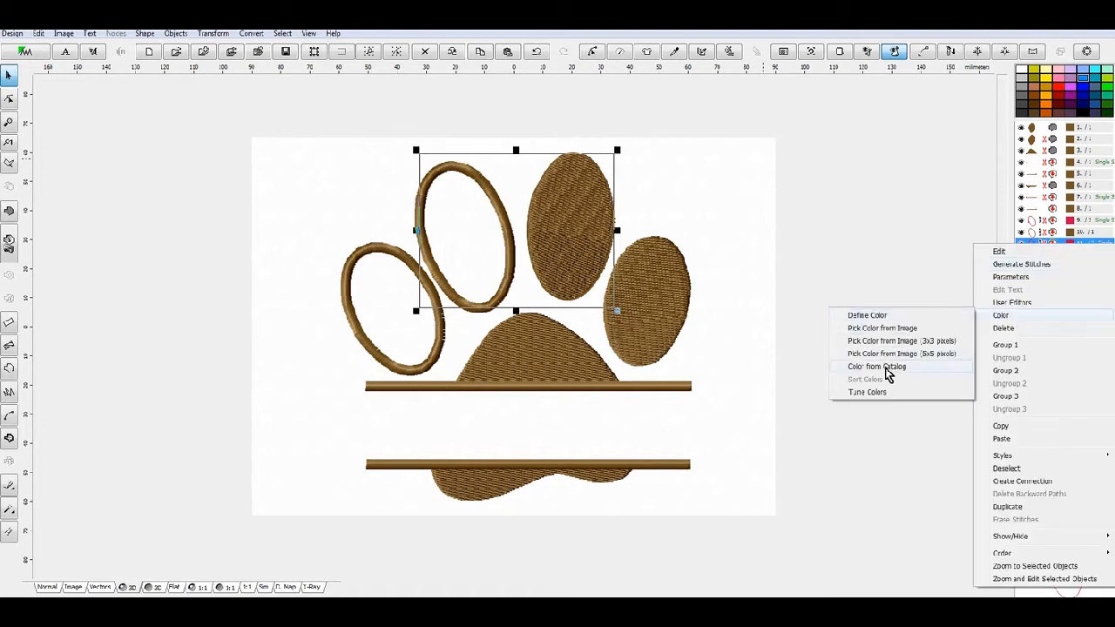
pyautogui.click(891, 369)
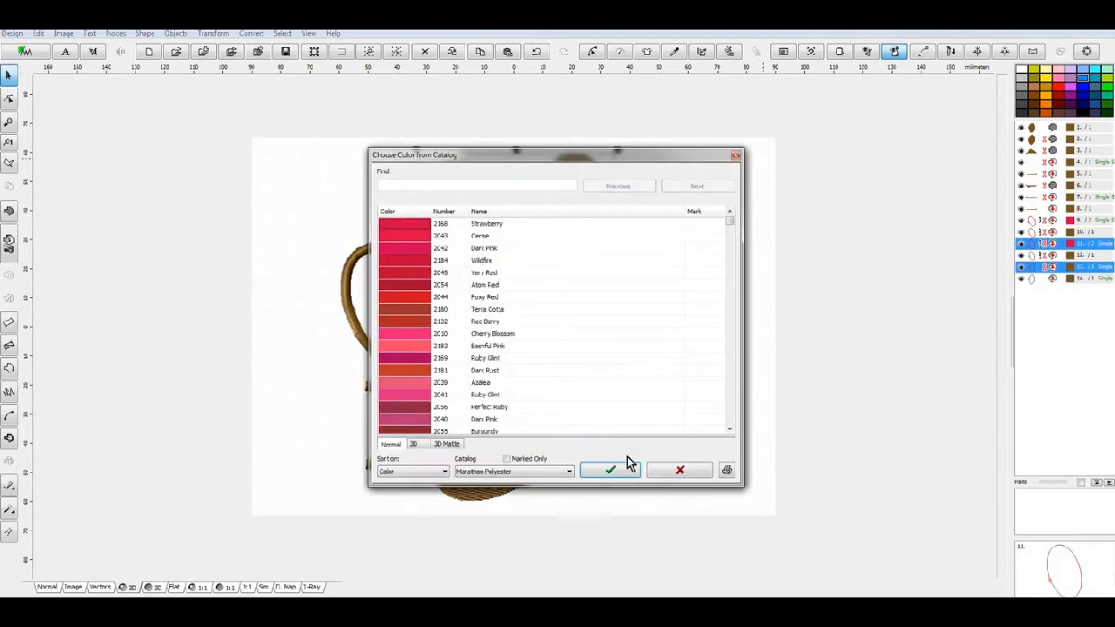
pyautogui.click(612, 470)
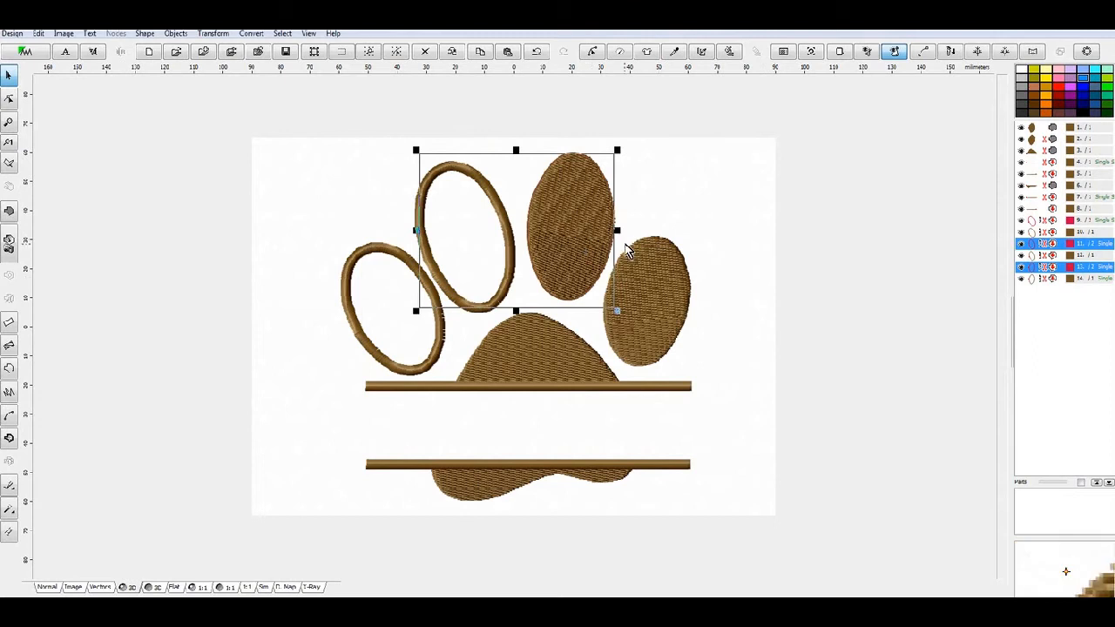
# Convert the third toe's duplicate outline to an Applique border 3.0 mm wide and generate its stitches.
pyautogui.click(1032, 280)
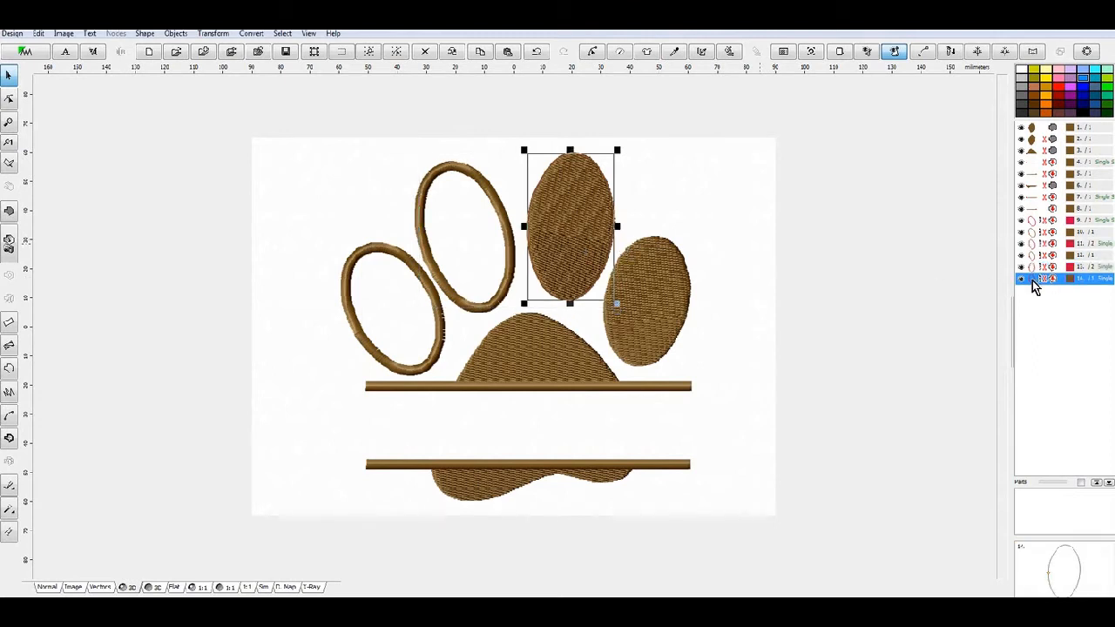
pyautogui.rightClick(1032, 280)
pyautogui.click(1010, 310)
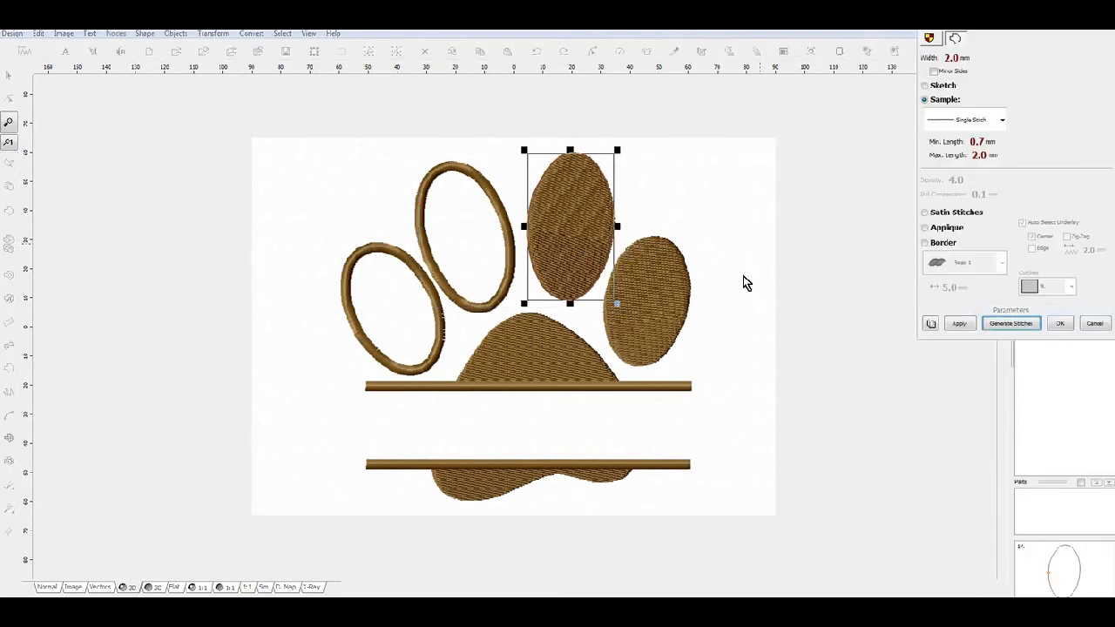
pyautogui.click(955, 227)
pyautogui.click(929, 59)
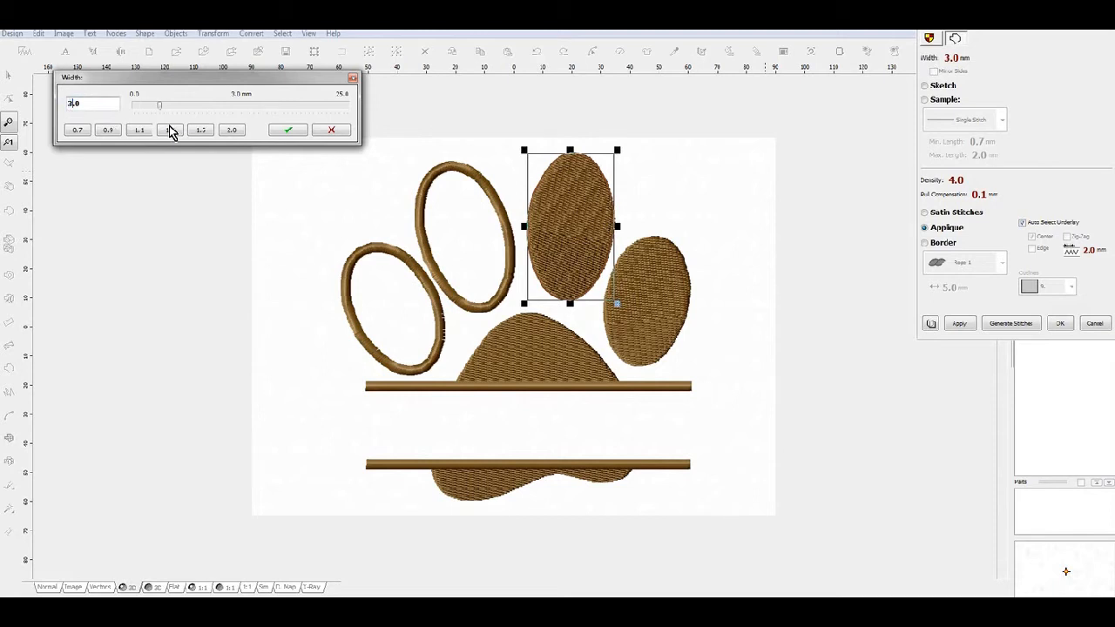
pyautogui.click(288, 130)
pyautogui.click(1032, 323)
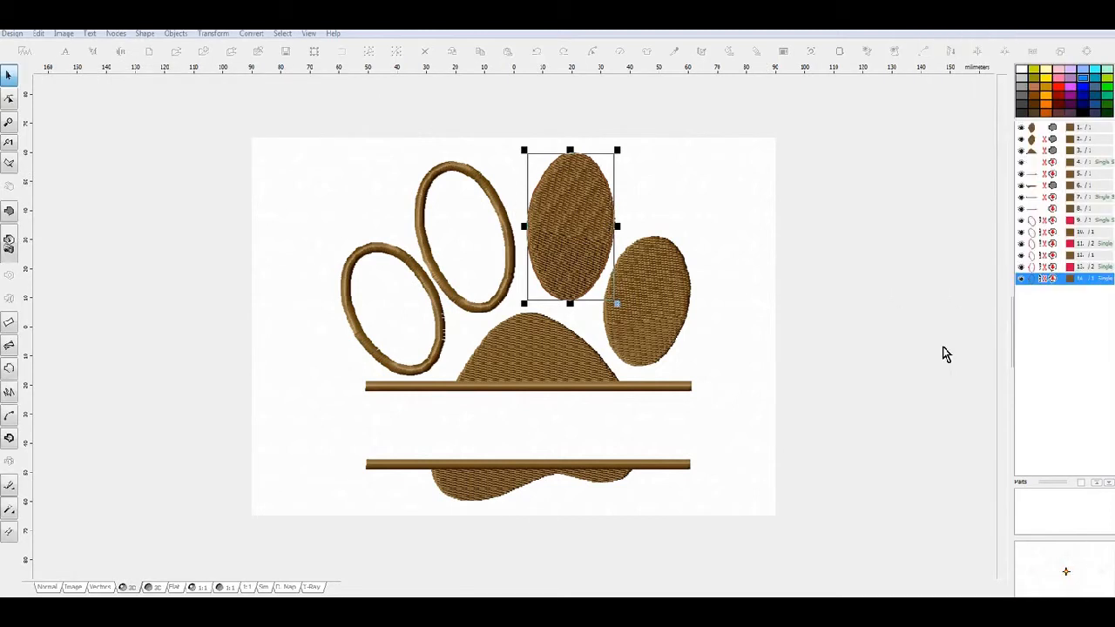
# Delete the third toe's original fill object, keeping its two outlines.
pyautogui.click(1033, 129)
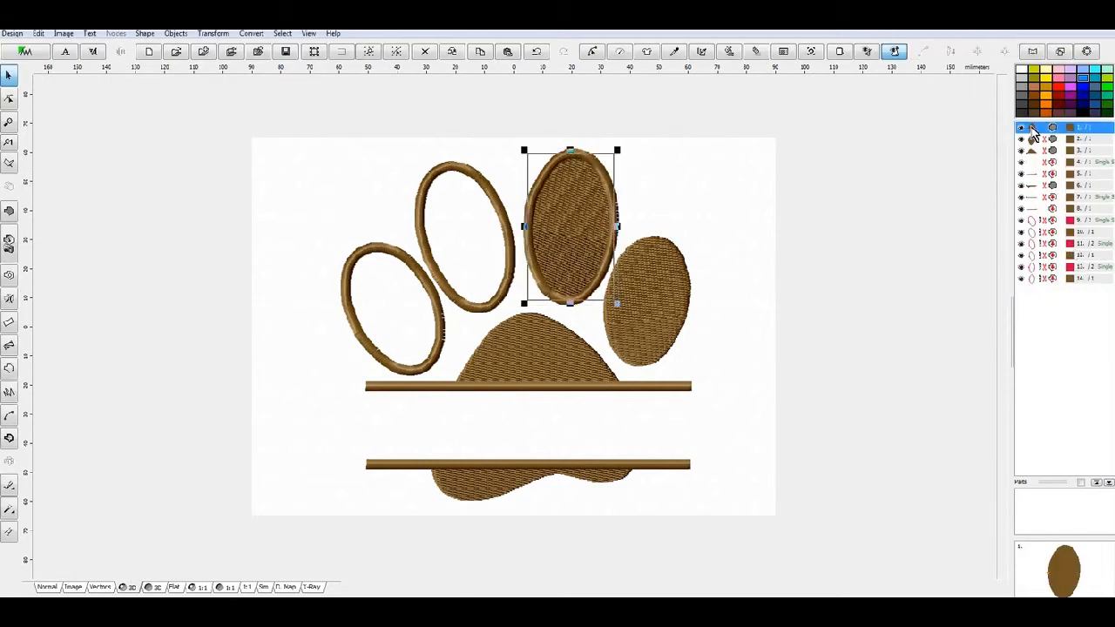
pyautogui.rightClick(1033, 129)
pyautogui.click(1008, 215)
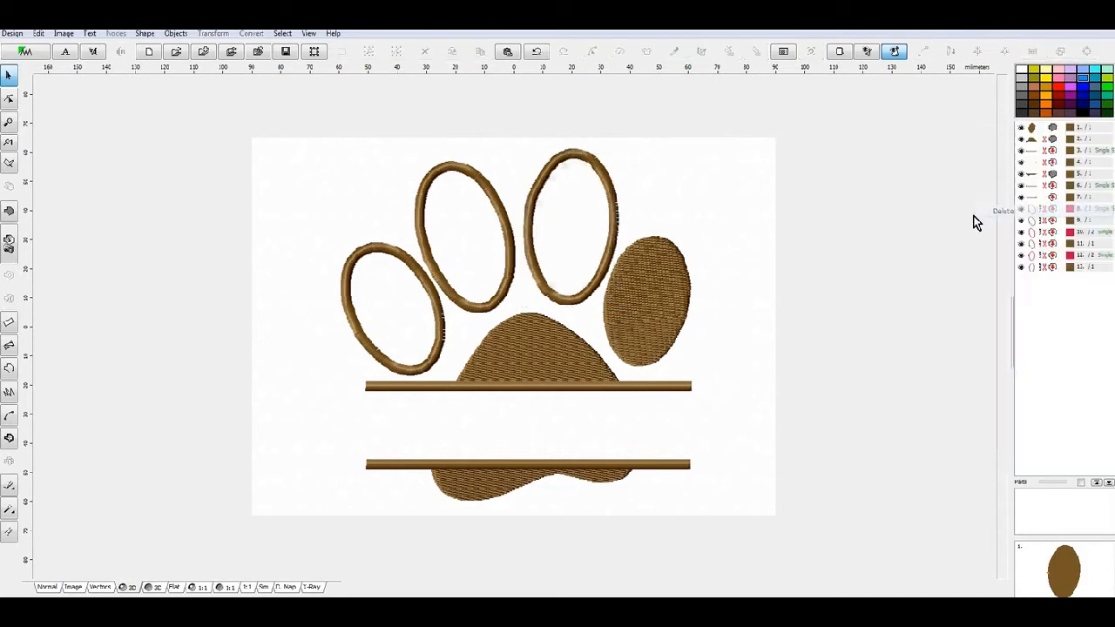
# Create an outline from the rightmost toe's fill and paste one duplicate of it.
pyautogui.click(1033, 129)
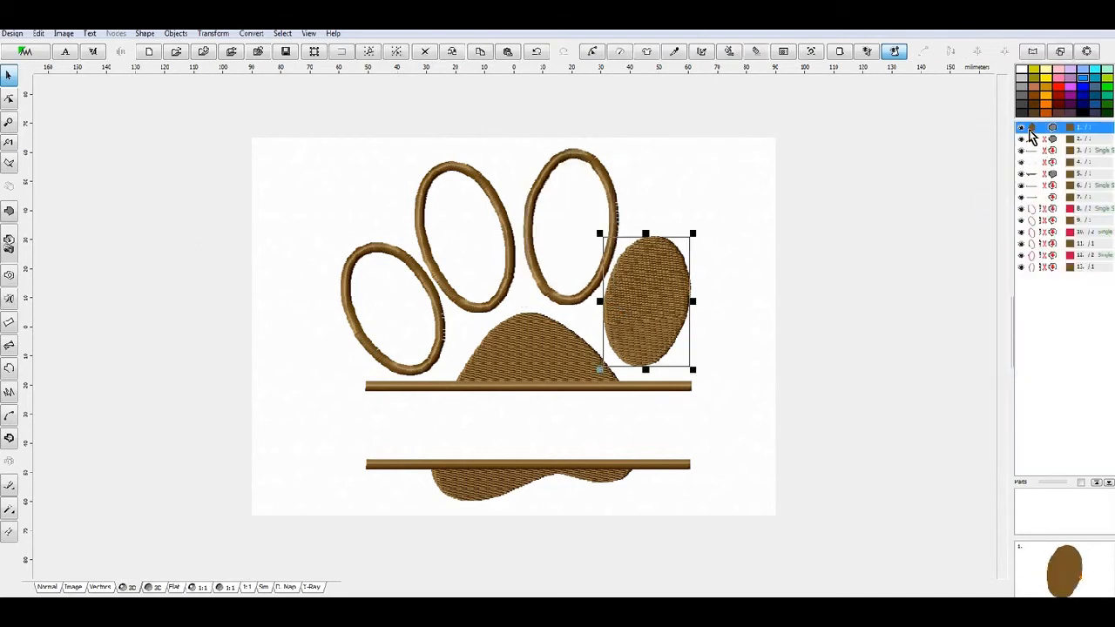
pyautogui.click(250, 34)
pyautogui.click(281, 55)
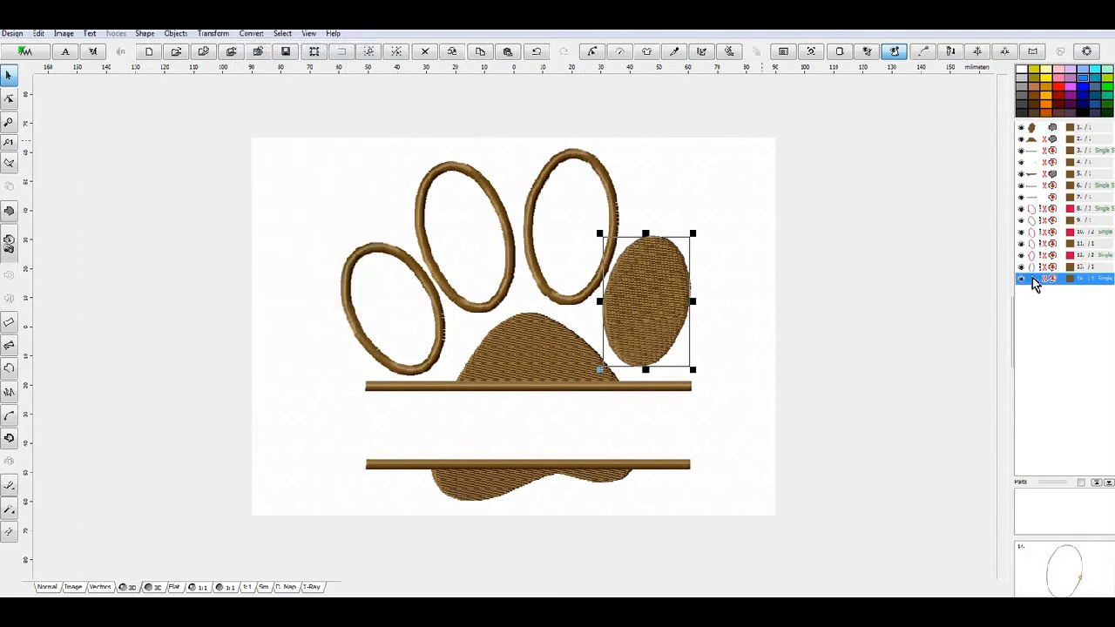
pyautogui.hotkey('ctrl', 'v')
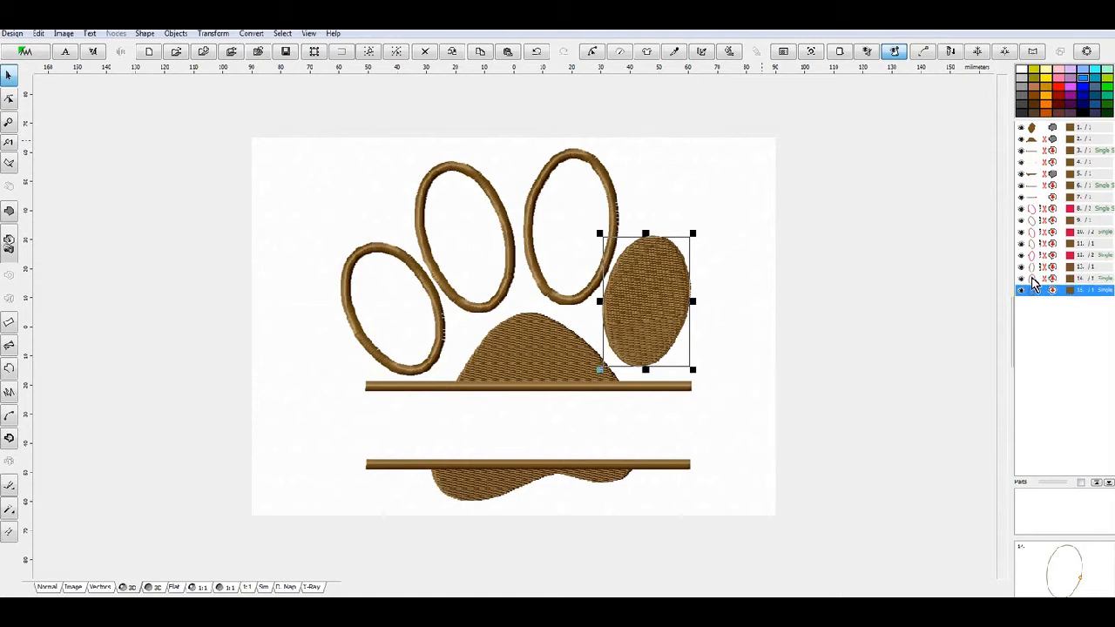
# Apply catalog color Strawberry 2168 to the rightmost toe's first outline together with the third toe's placement outline.
pyautogui.click(1032, 278)
pyautogui.keyDown('ctrl'); pyautogui.click(1033, 256); pyautogui.keyUp('ctrl')
pyautogui.rightClick(1033, 256)
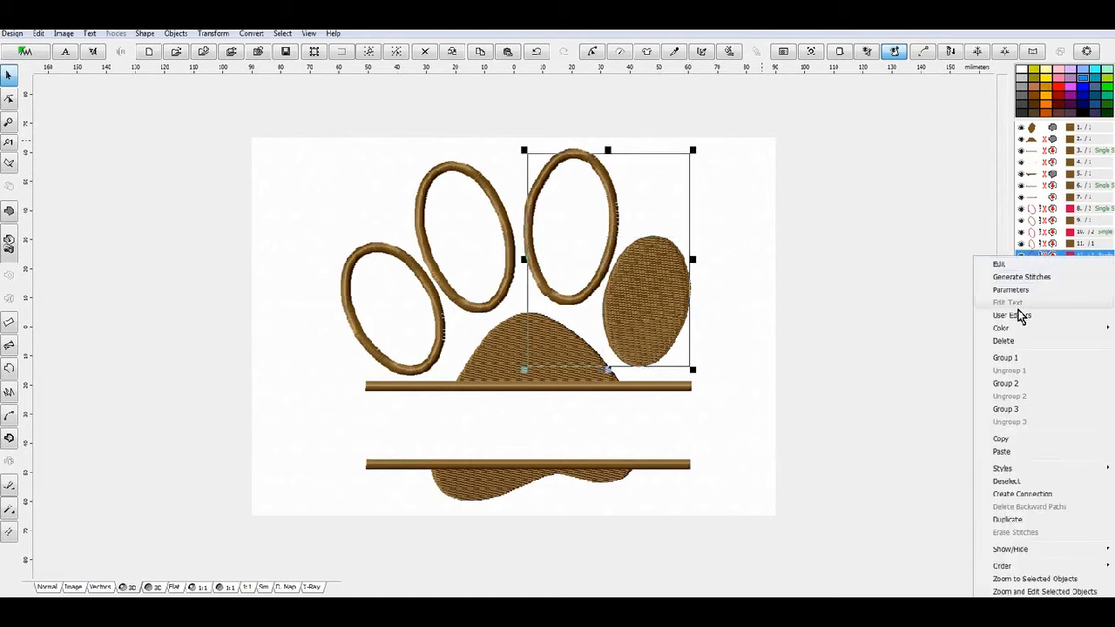
pyautogui.moveTo(1010, 328)
pyautogui.click(901, 380)
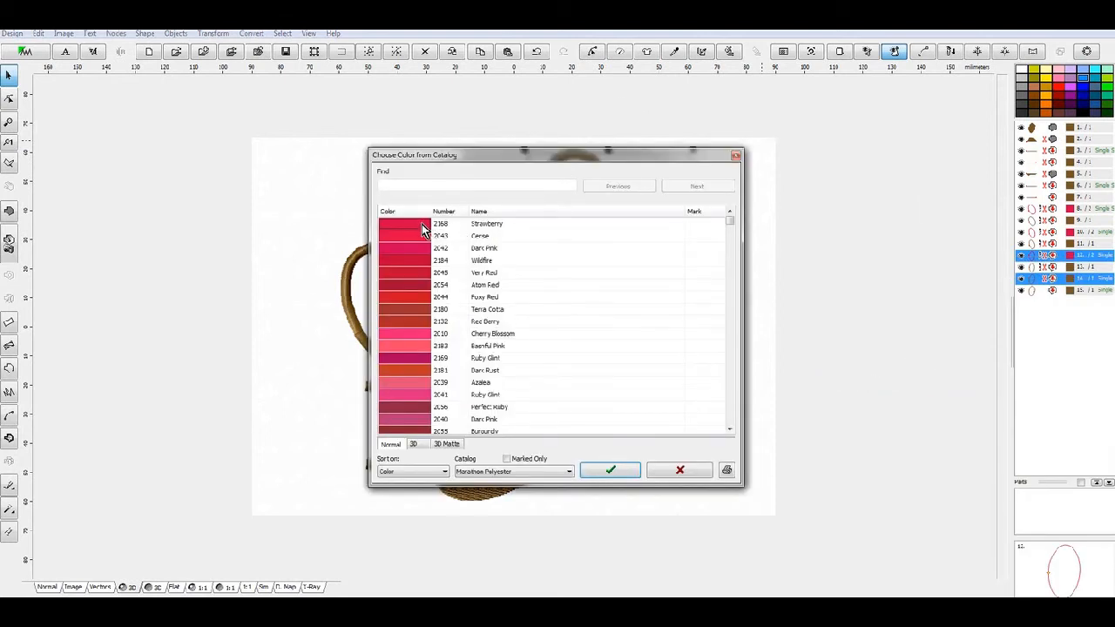
pyautogui.click(610, 471)
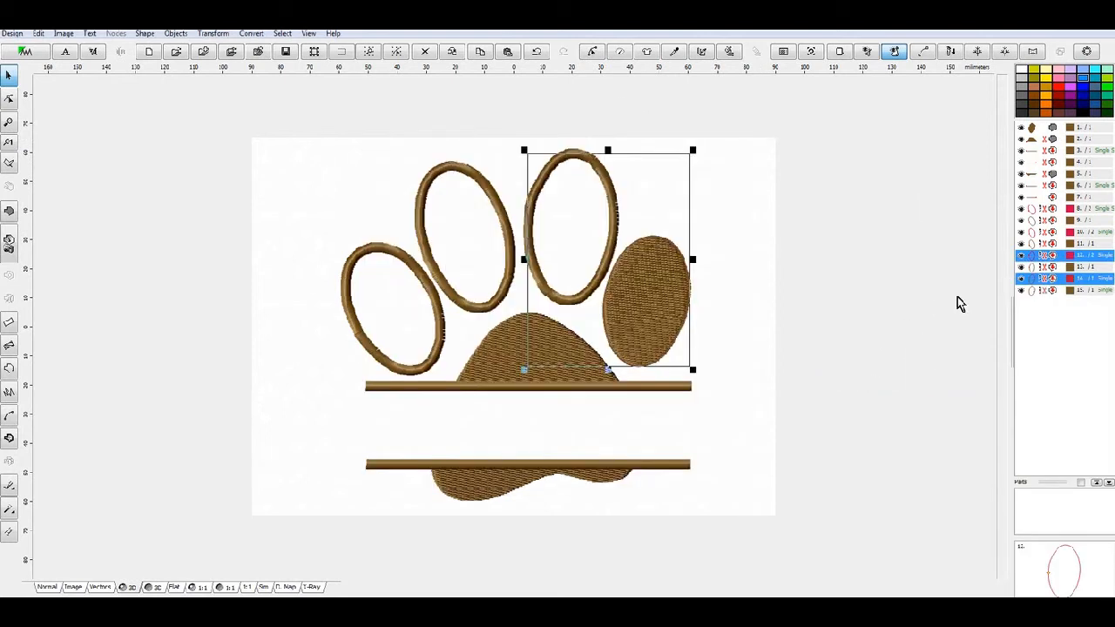
# Convert the rightmost toe's duplicate outline to an Applique border 3 mm wide and generate its stitches.
pyautogui.click(1035, 291)
pyautogui.rightClick(1036, 294)
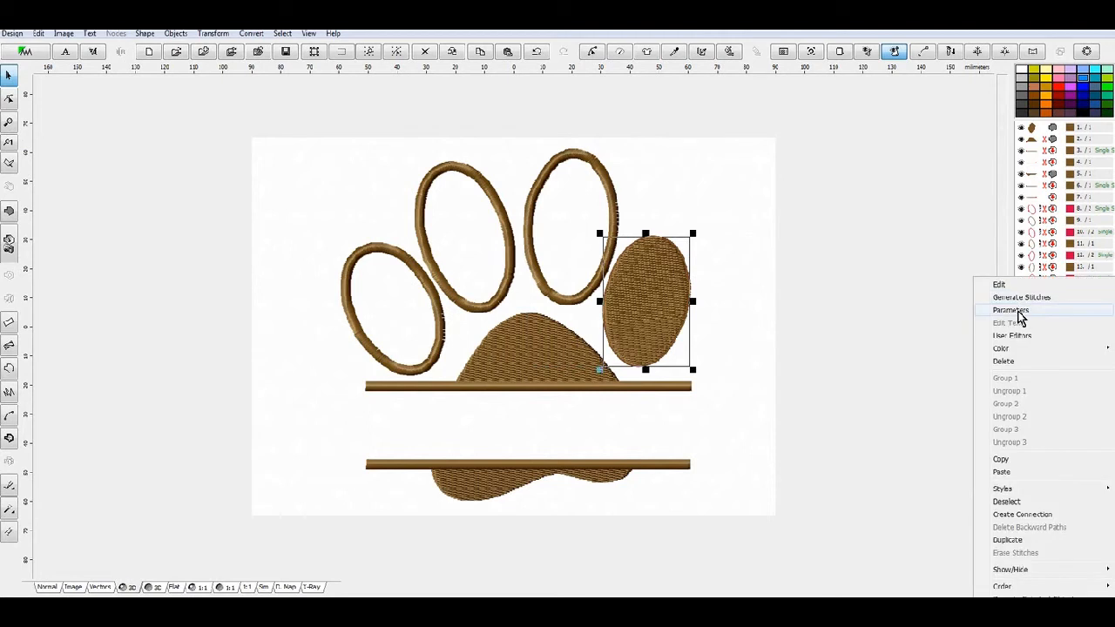
pyautogui.click(1012, 310)
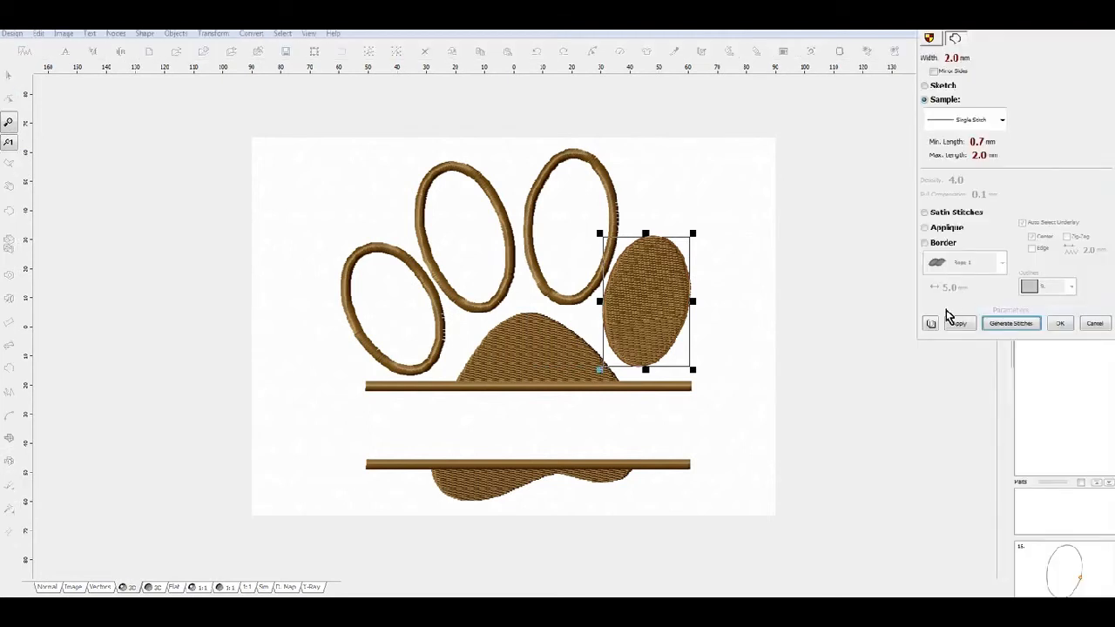
pyautogui.click(953, 230)
pyautogui.click(930, 61)
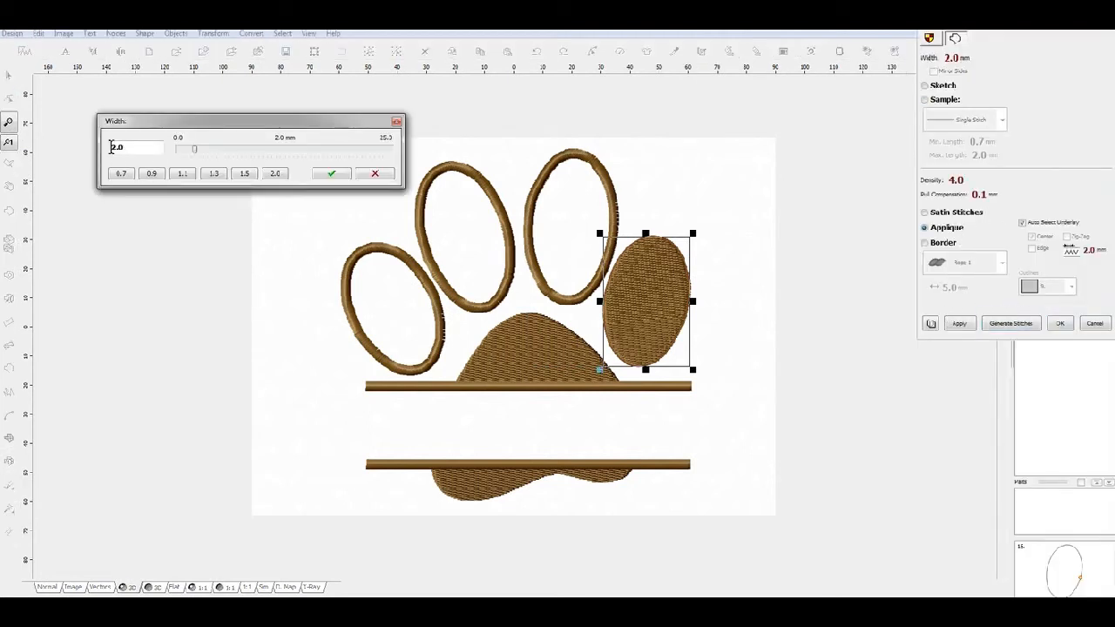
pyautogui.write('3')
pyautogui.click(336, 175)
pyautogui.click(1010, 323)
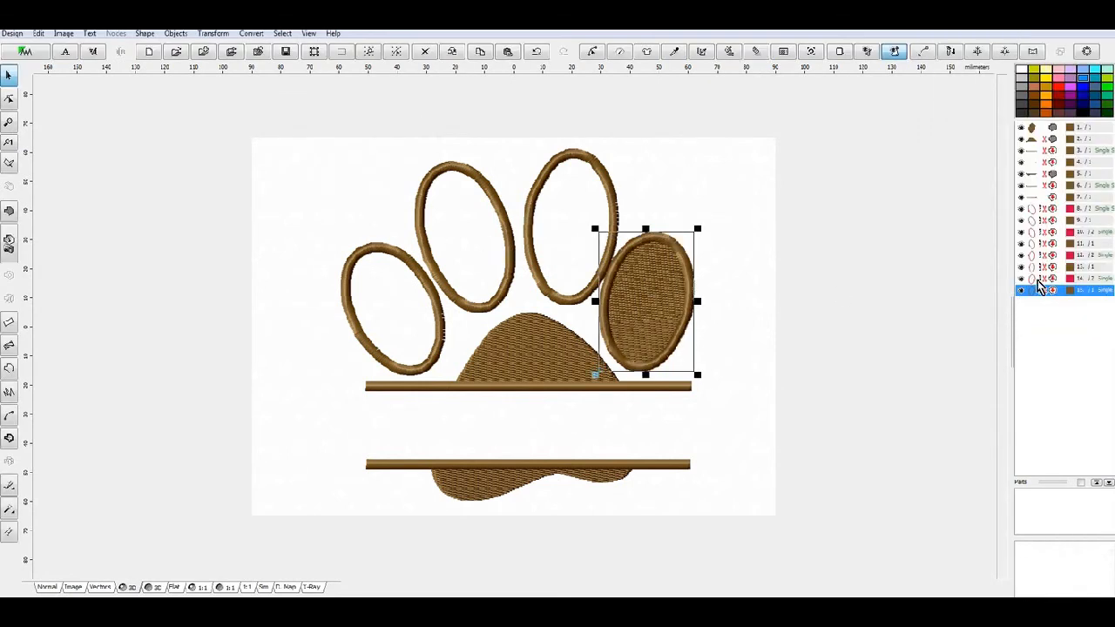
# Delete the rightmost toe's original fill object, keeping its two outlines.
pyautogui.click(1035, 129)
pyautogui.rightClick(1037, 129)
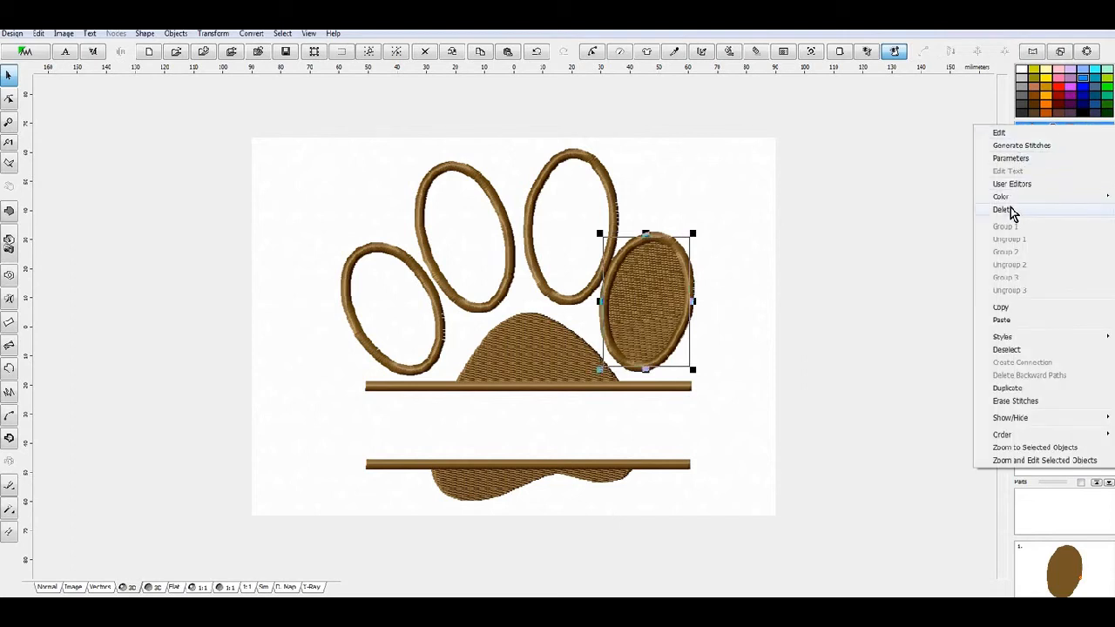
pyautogui.click(1005, 211)
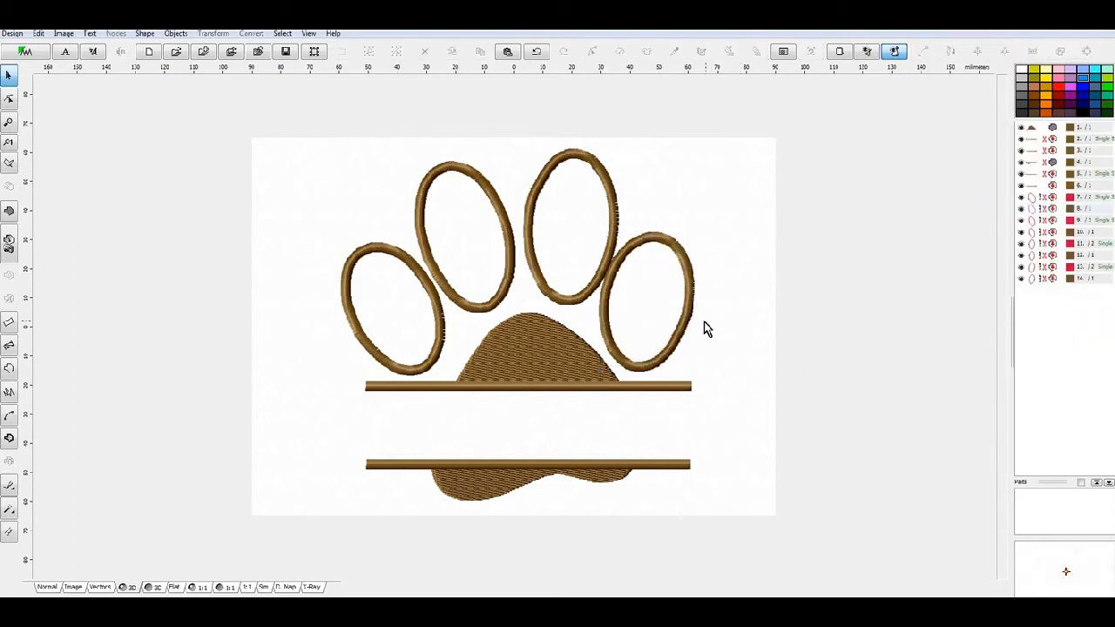
pyautogui.click(687, 261)
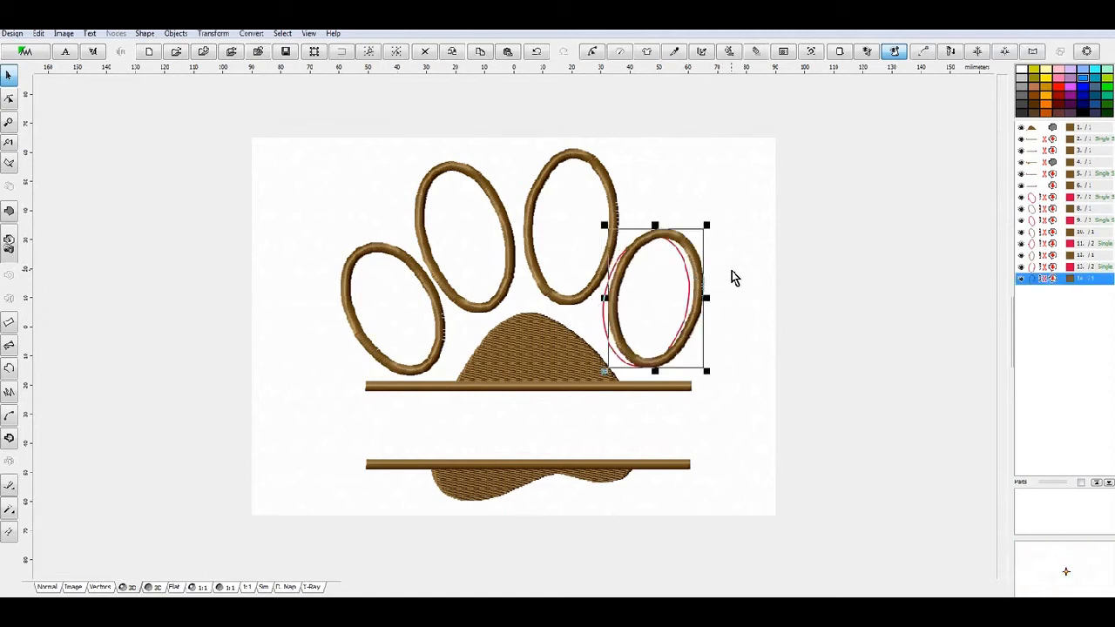
pyautogui.click(39, 33)
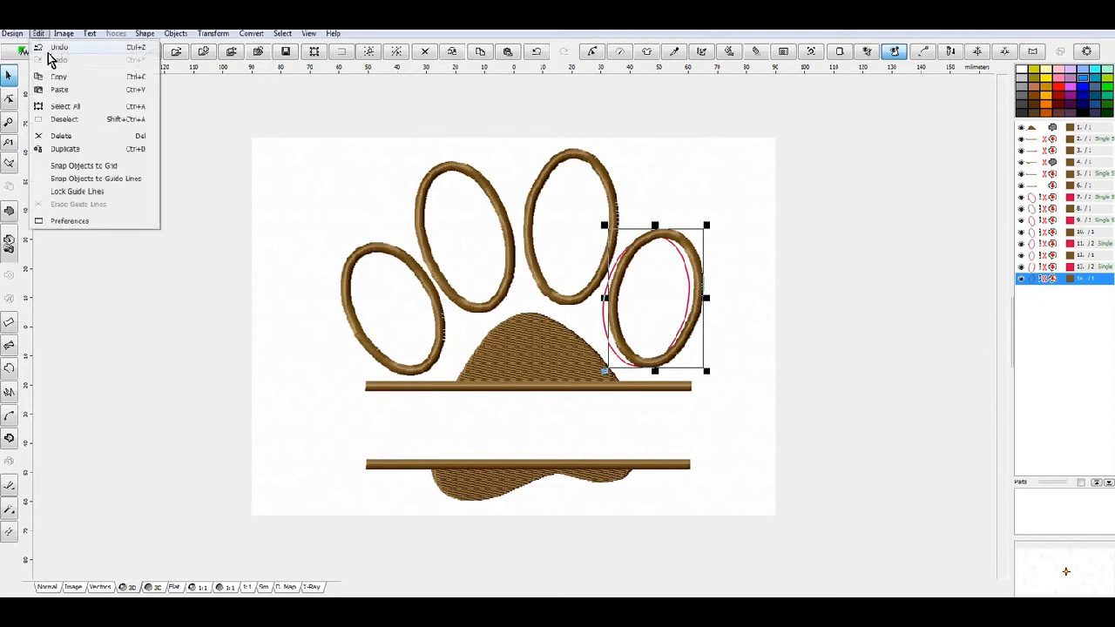
pyautogui.click(56, 47)
# Move the rightmost toe's placement outline and applique border together slightly right and up, clear of the neighbouring toe.
pyautogui.click(1031, 269)
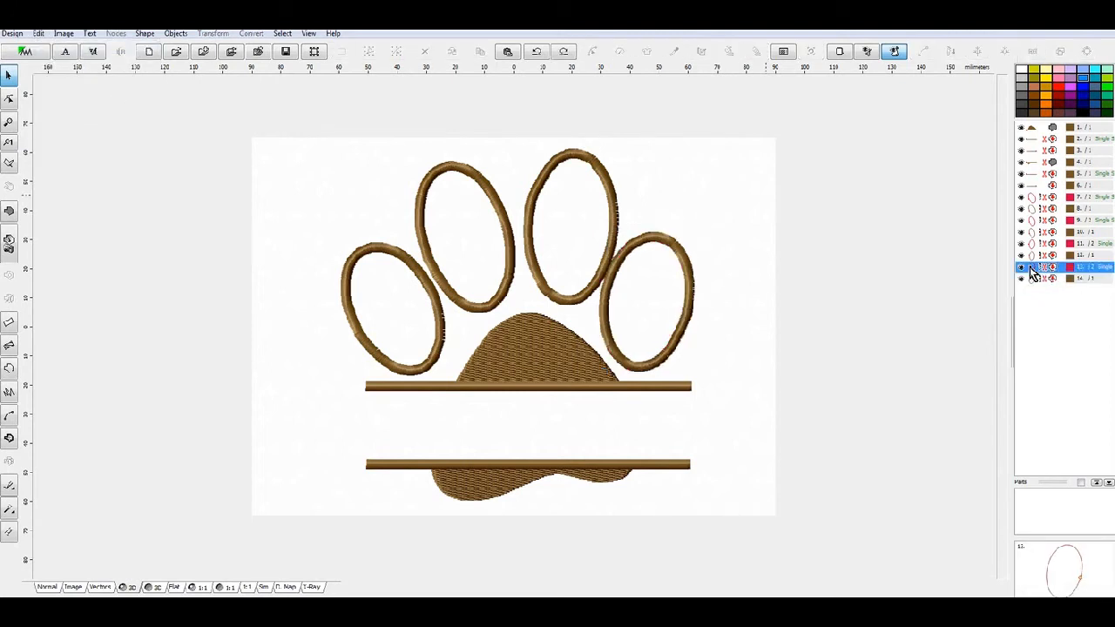
pyautogui.keyDown('ctrl'); pyautogui.click(1037, 281); pyautogui.keyUp('ctrl')
pyautogui.moveTo(642, 296); pyautogui.dragTo(655, 298)
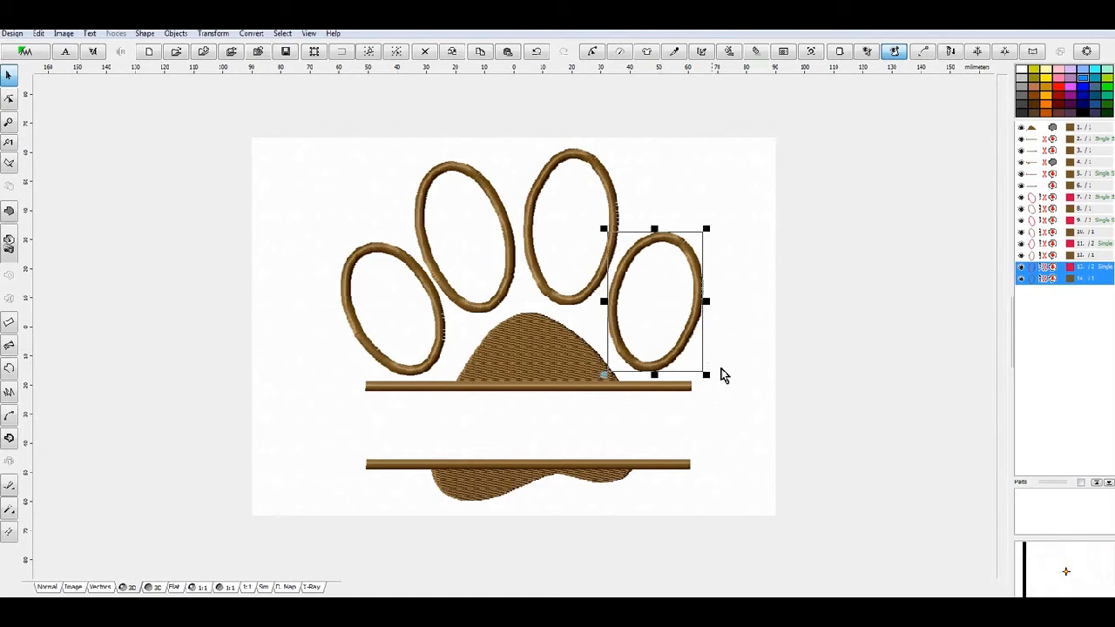
pyautogui.moveTo(687, 288); pyautogui.dragTo(681, 281)
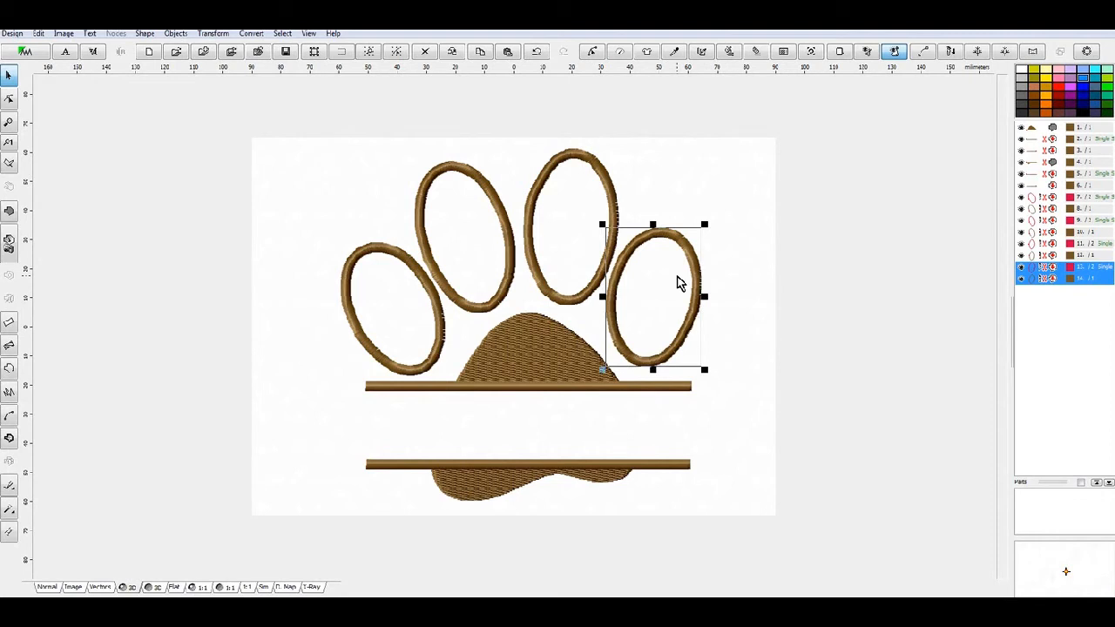
# Create an outline from the upper center pad's fill and paste one duplicate of it.
pyautogui.click(1035, 129)
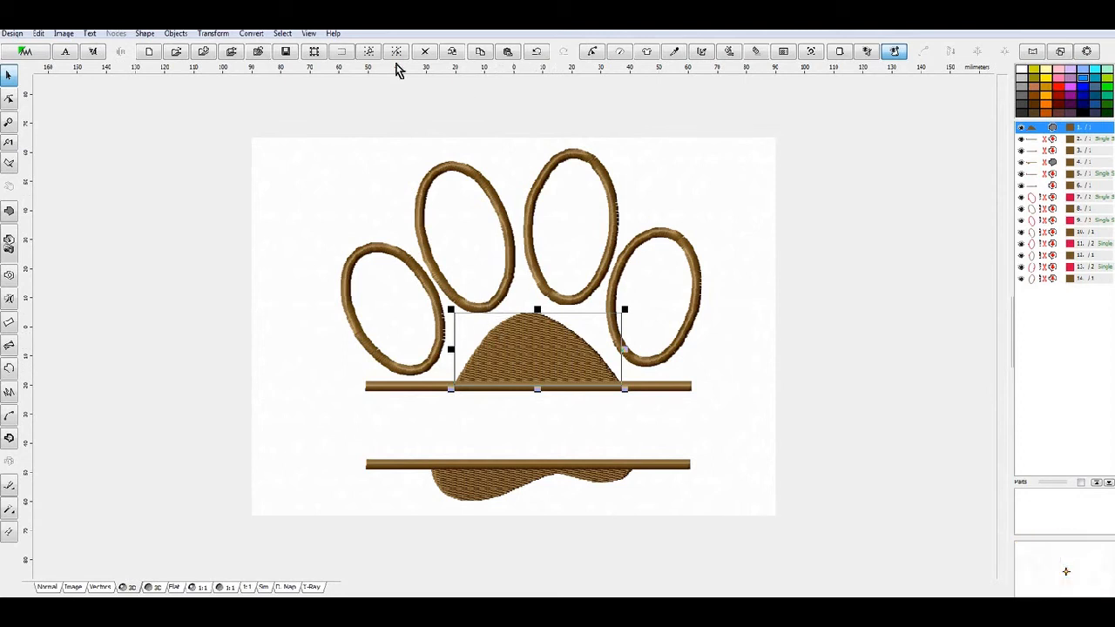
pyautogui.click(251, 35)
pyautogui.click(266, 49)
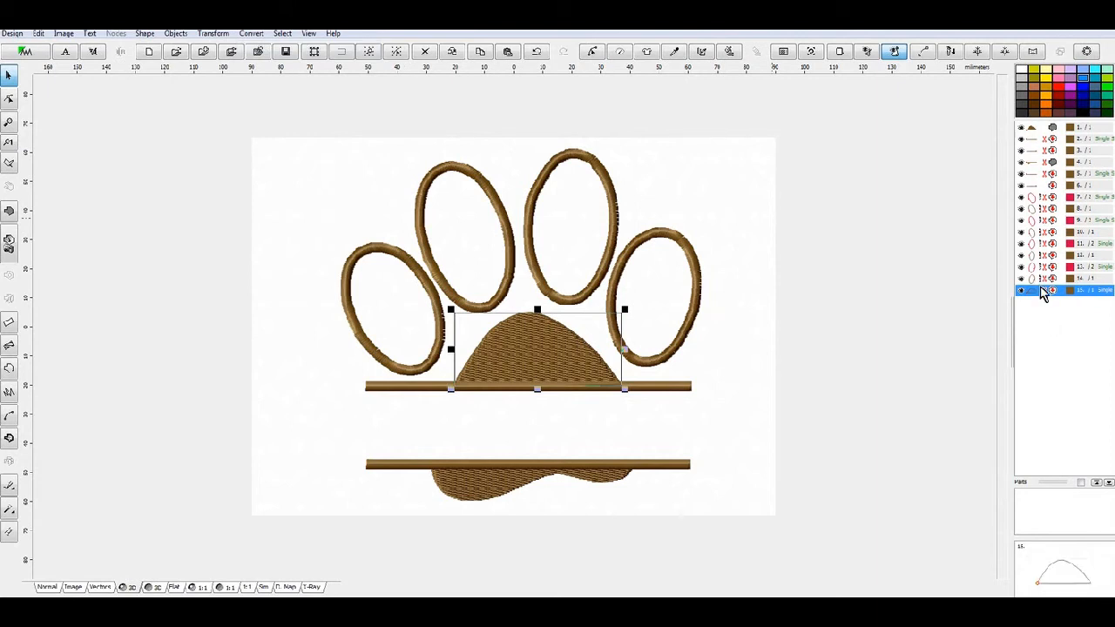
pyautogui.hotkey('ctrl', 'v')
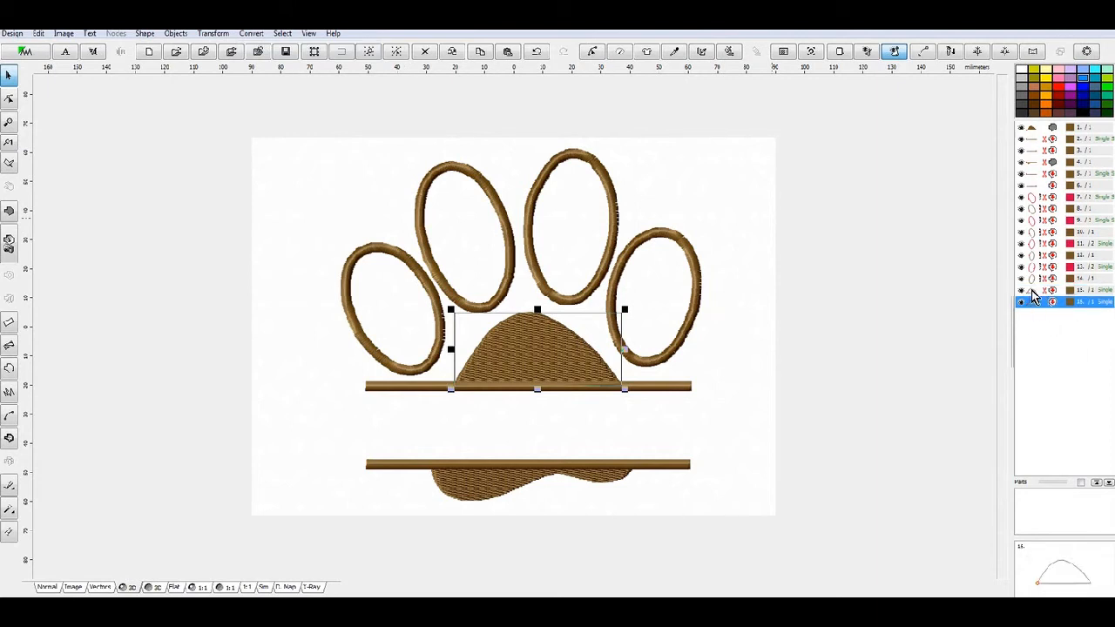
# Apply catalog color Strawberry 2168 to the upper pad's first outline together with the rightmost toe's placement outline.
pyautogui.click(1033, 290)
pyautogui.click(1033, 267)
pyautogui.rightClick(1033, 268)
pyautogui.moveTo(1008, 345)
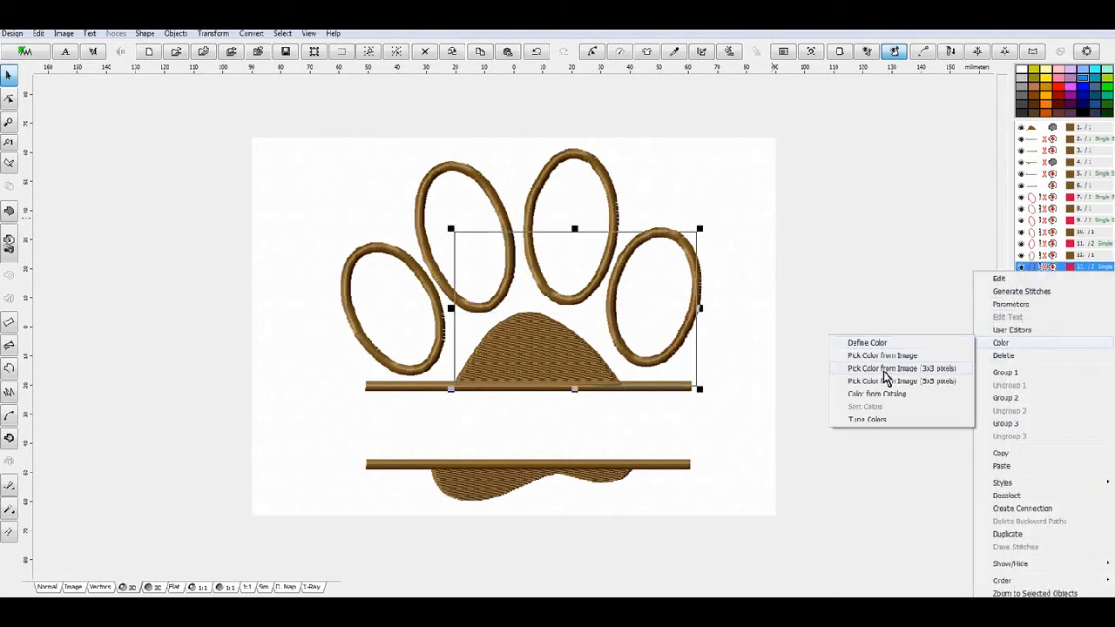
pyautogui.click(880, 393)
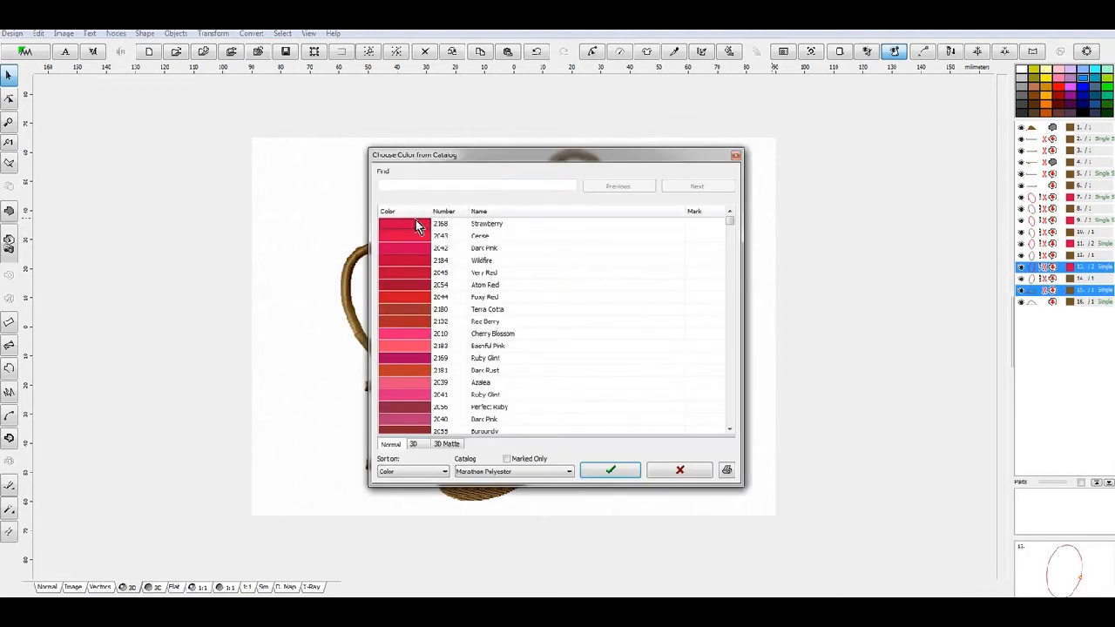
pyautogui.click(621, 469)
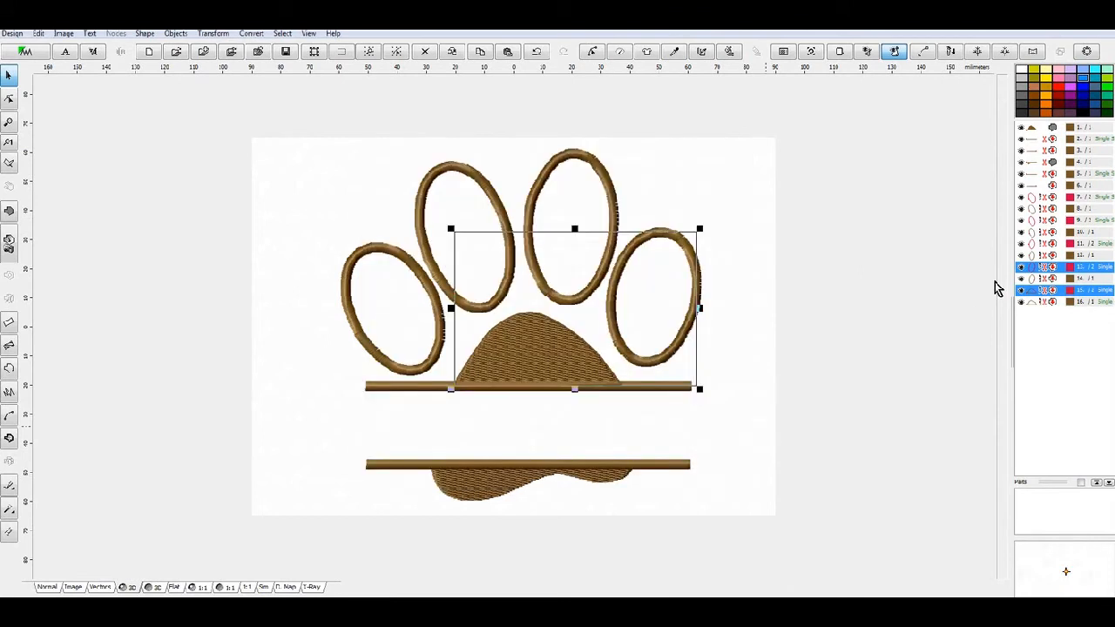
# Paste two more duplicates of the upper pad's outline.
pyautogui.click(1036, 302)
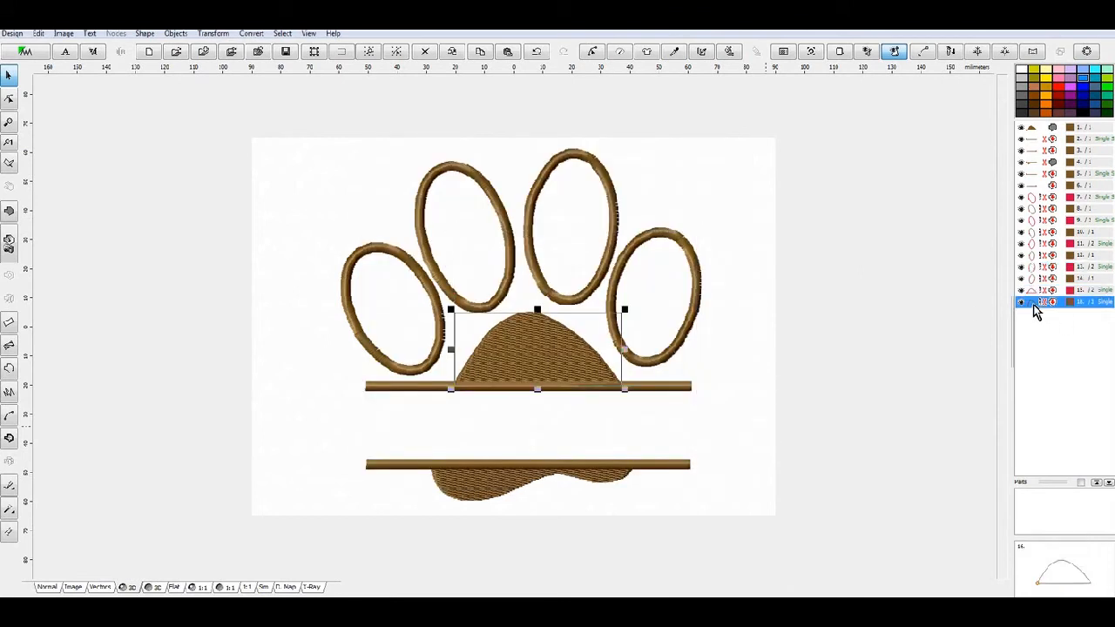
pyautogui.rightClick(1035, 311)
pyautogui.click(823, 320)
pyautogui.hotkey('ctrl', 'v')
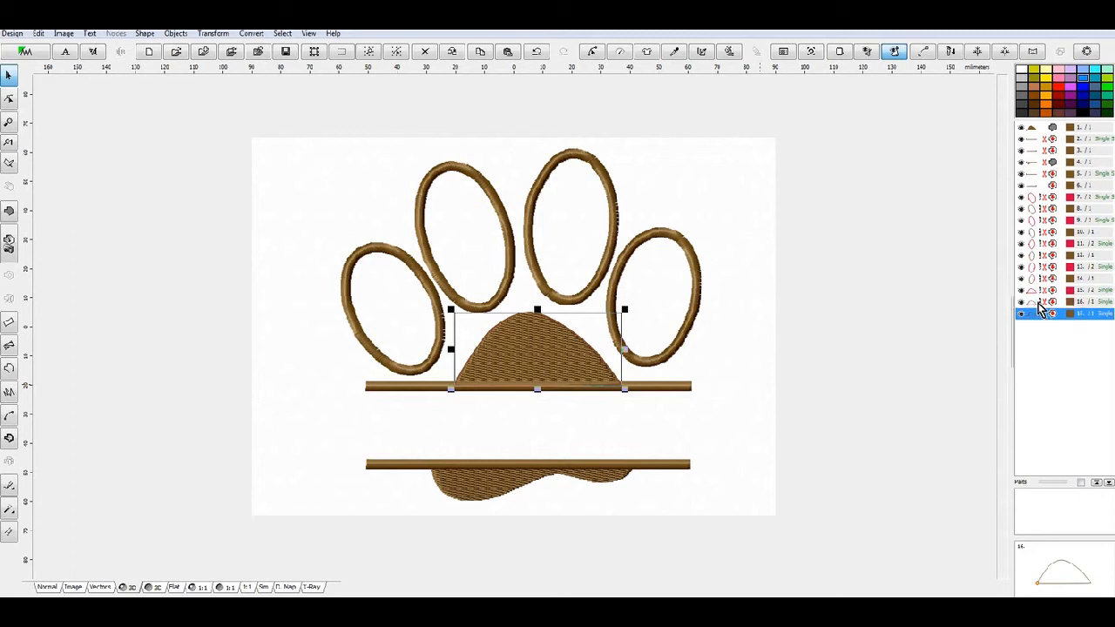
pyautogui.hotkey('ctrl', 'v')
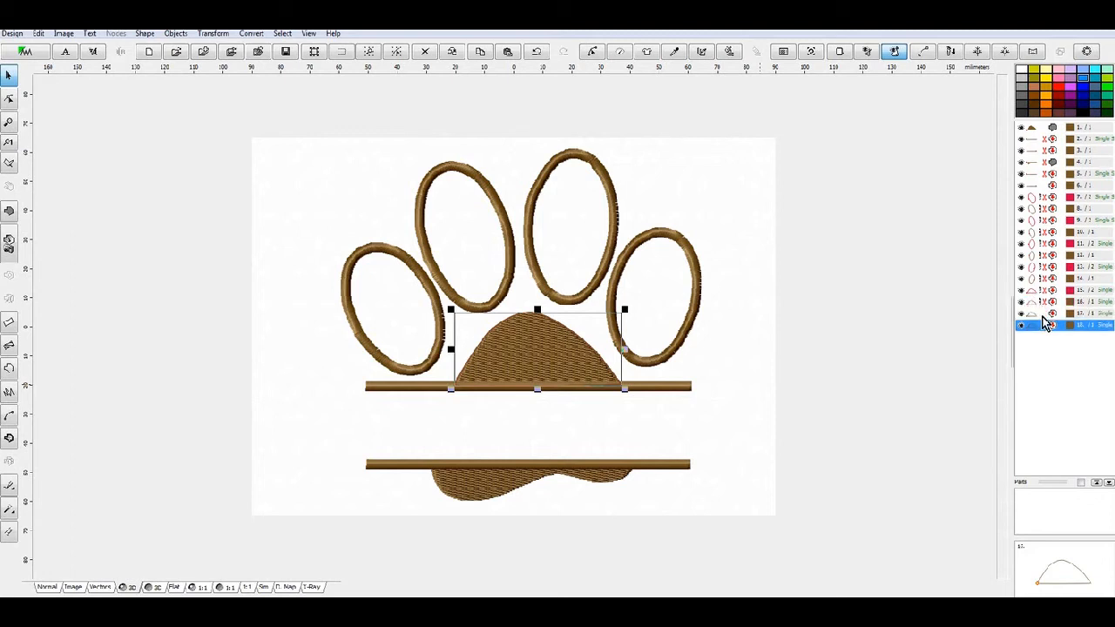
# Apply catalog color Almond 2029 to the upper pad's third outline.
pyautogui.click(1030, 303)
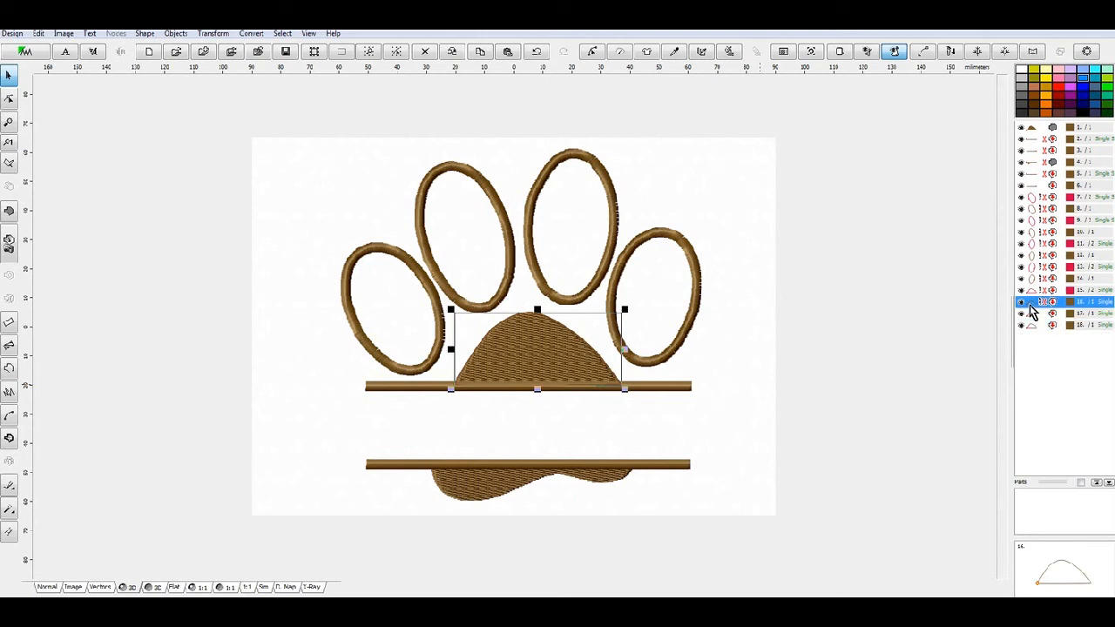
pyautogui.click(1034, 314)
pyautogui.rightClick(1034, 320)
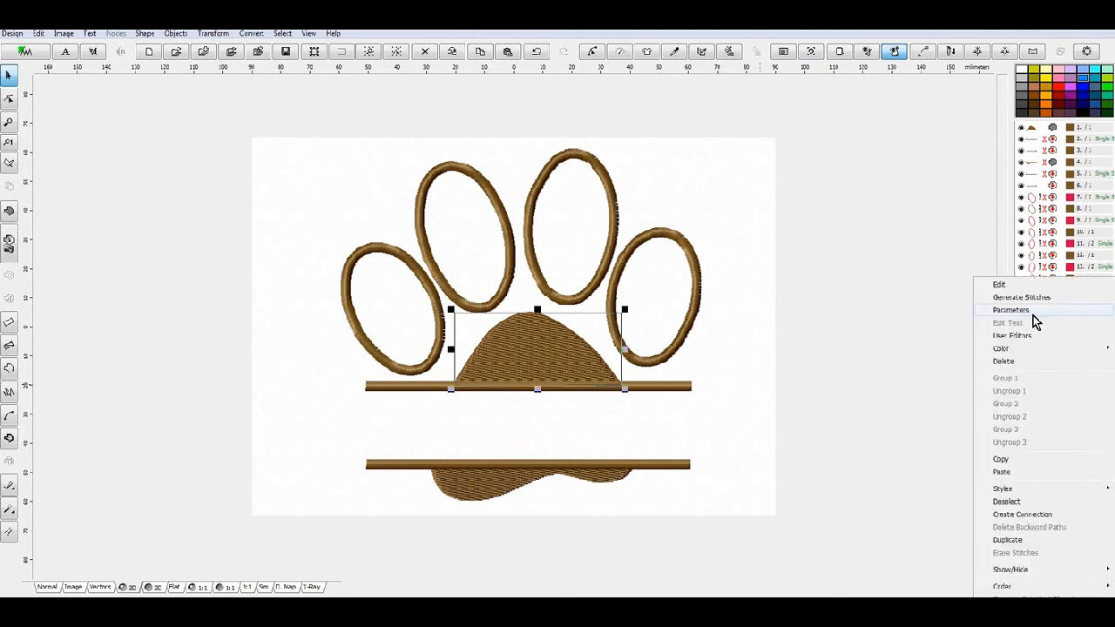
pyautogui.moveTo(1008, 352)
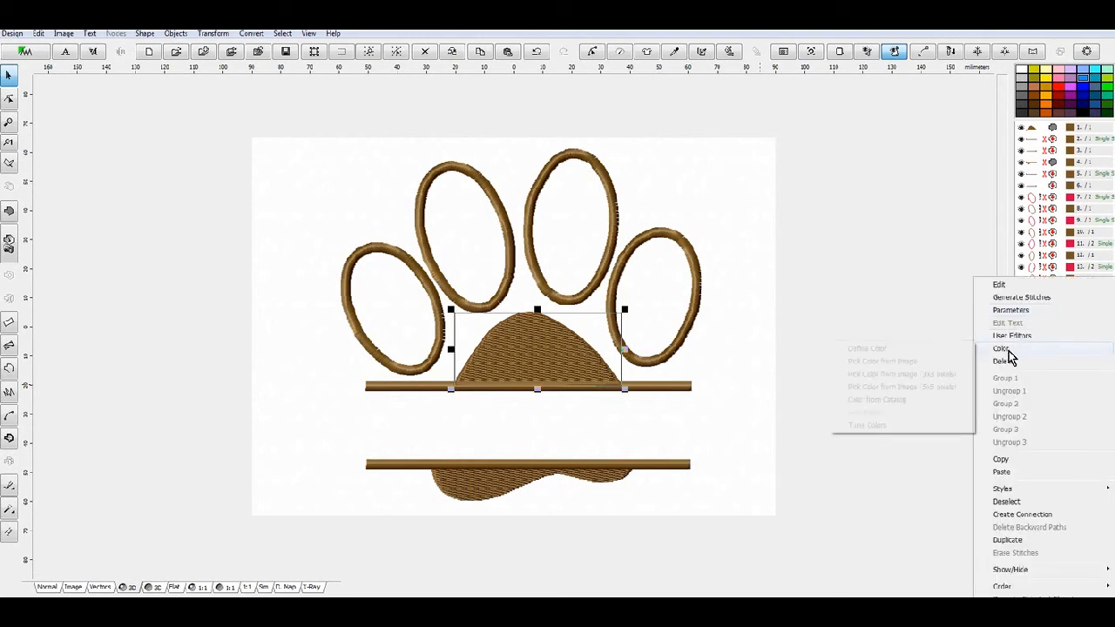
pyautogui.click(880, 399)
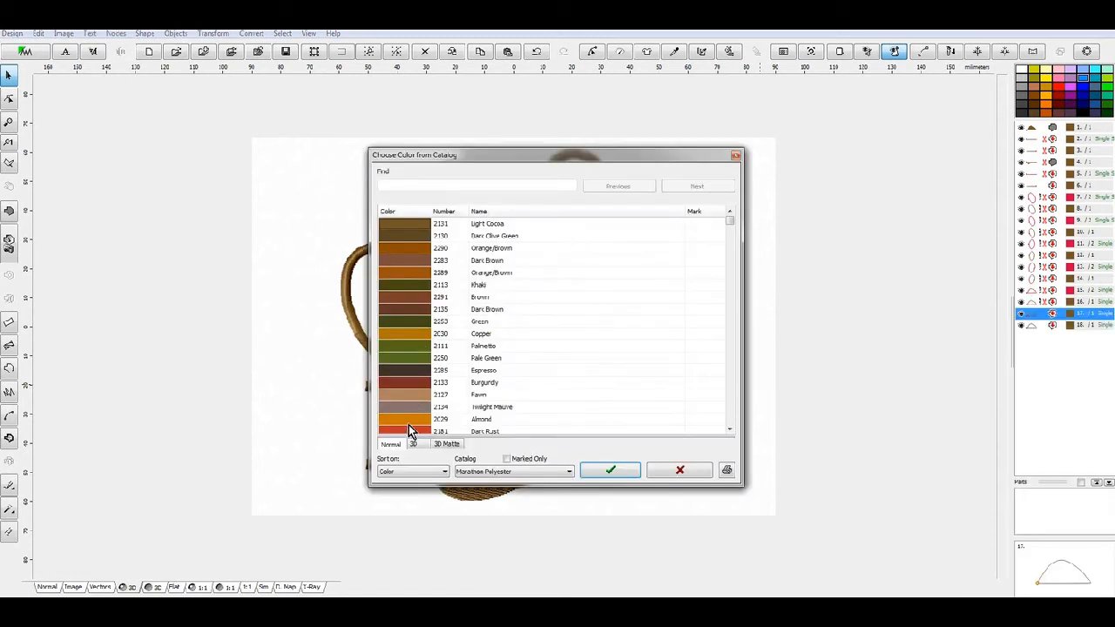
pyautogui.click(611, 471)
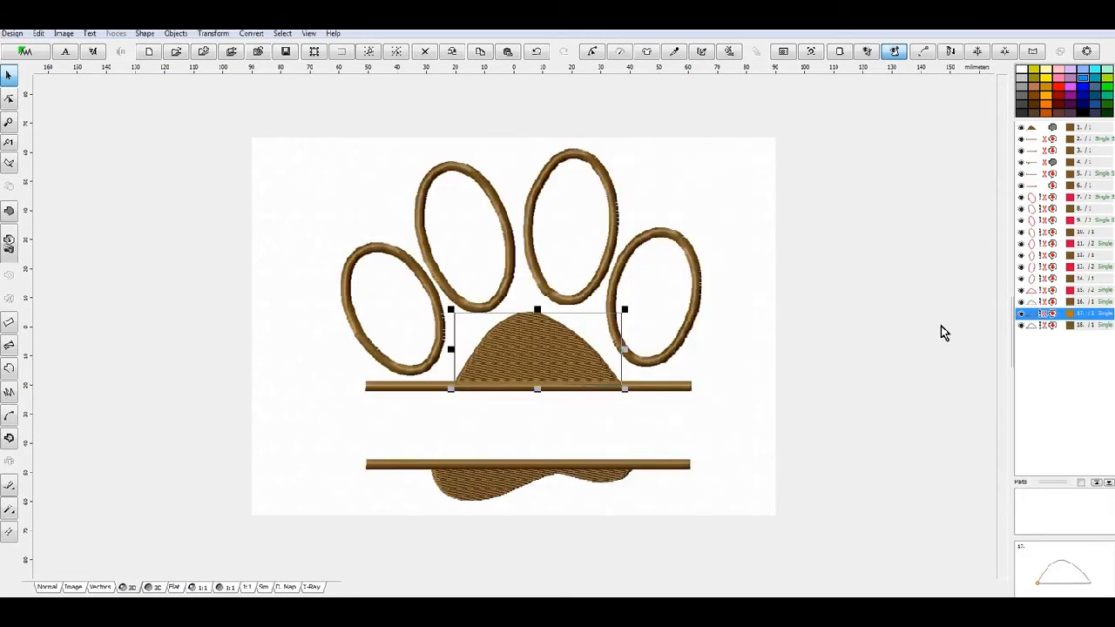
# Convert the upper pad's third outline to satin stitches 1.5 mm wide with density 8.0 and generate its stitches.
pyautogui.rightClick(1038, 318)
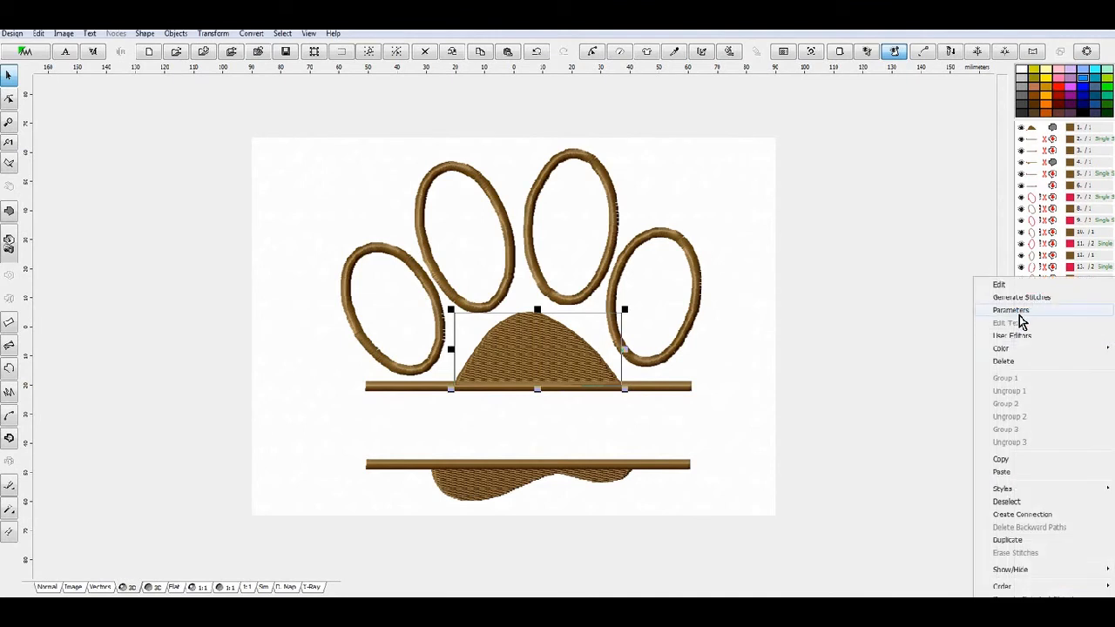
pyautogui.click(1023, 312)
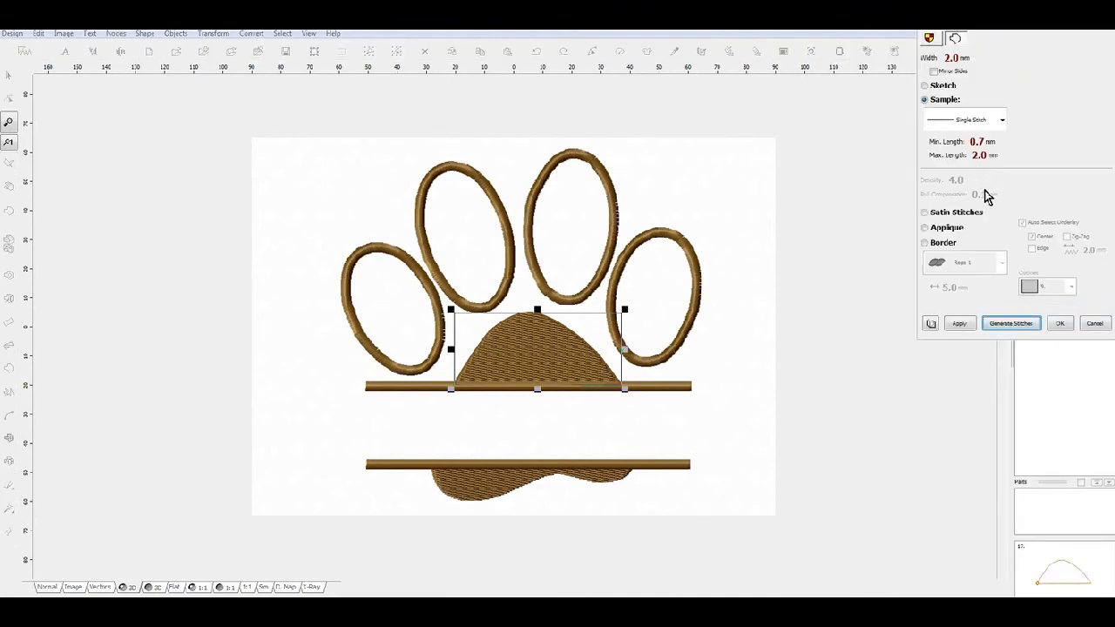
pyautogui.click(948, 216)
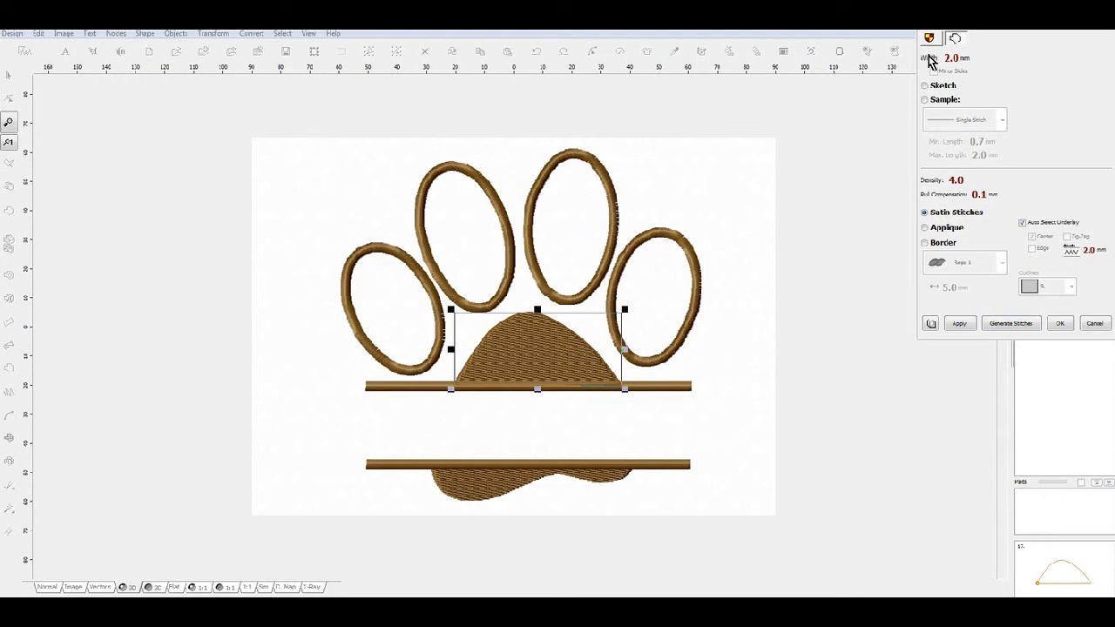
pyautogui.click(930, 60)
pyautogui.click(157, 88)
pyautogui.click(242, 88)
pyautogui.click(933, 180)
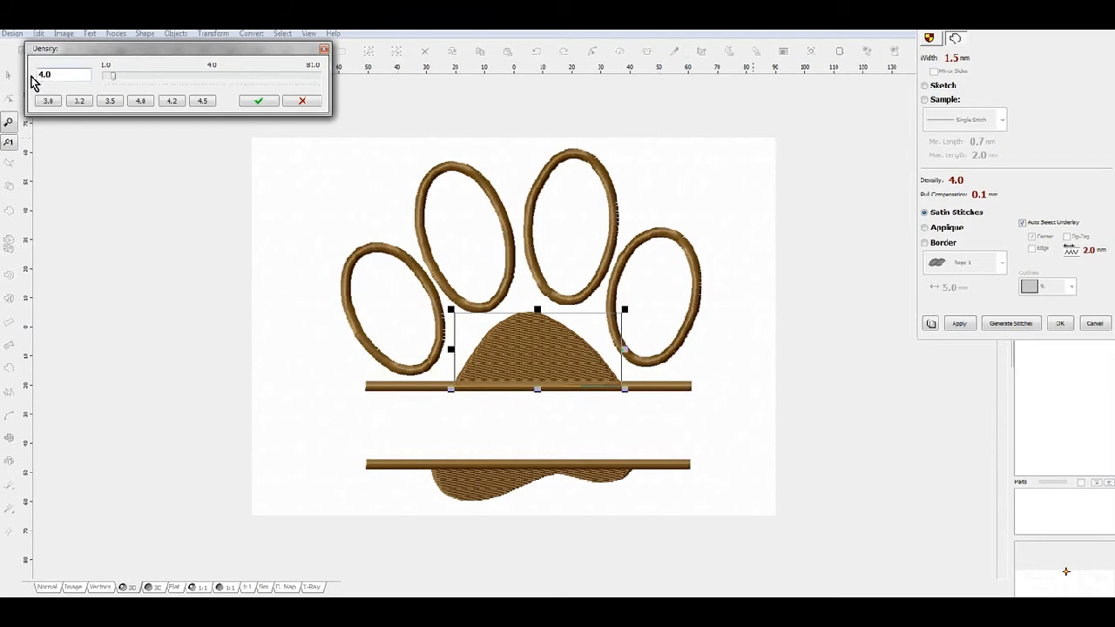
pyautogui.write('8')
pyautogui.click(261, 101)
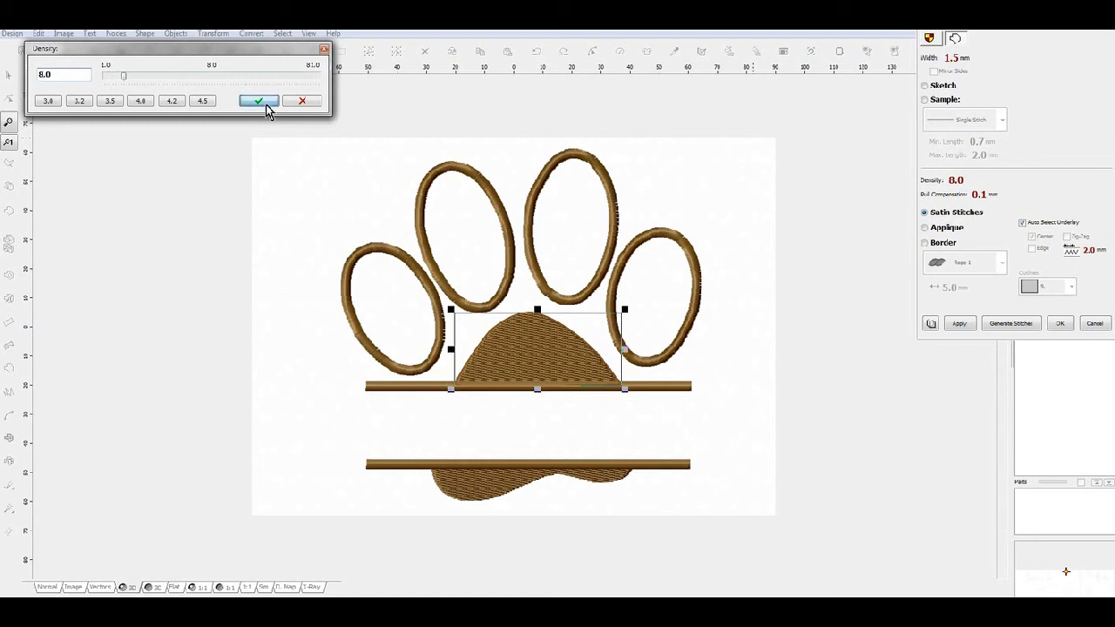
pyautogui.click(1031, 329)
pyautogui.scroll(2, 548, 406)
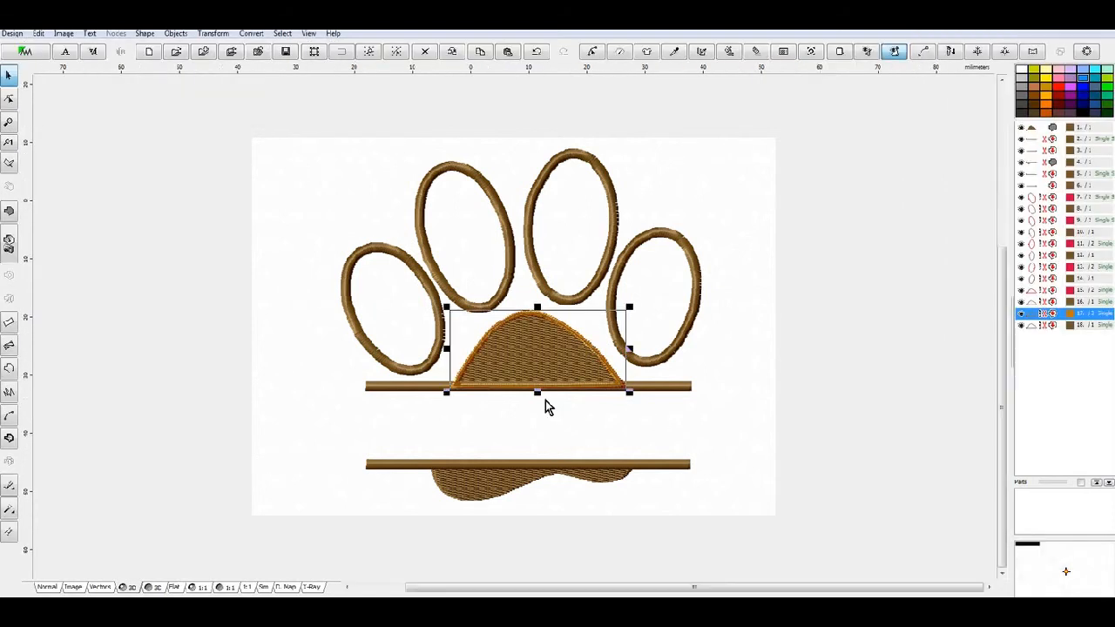
pyautogui.scroll(-1, 582, 369)
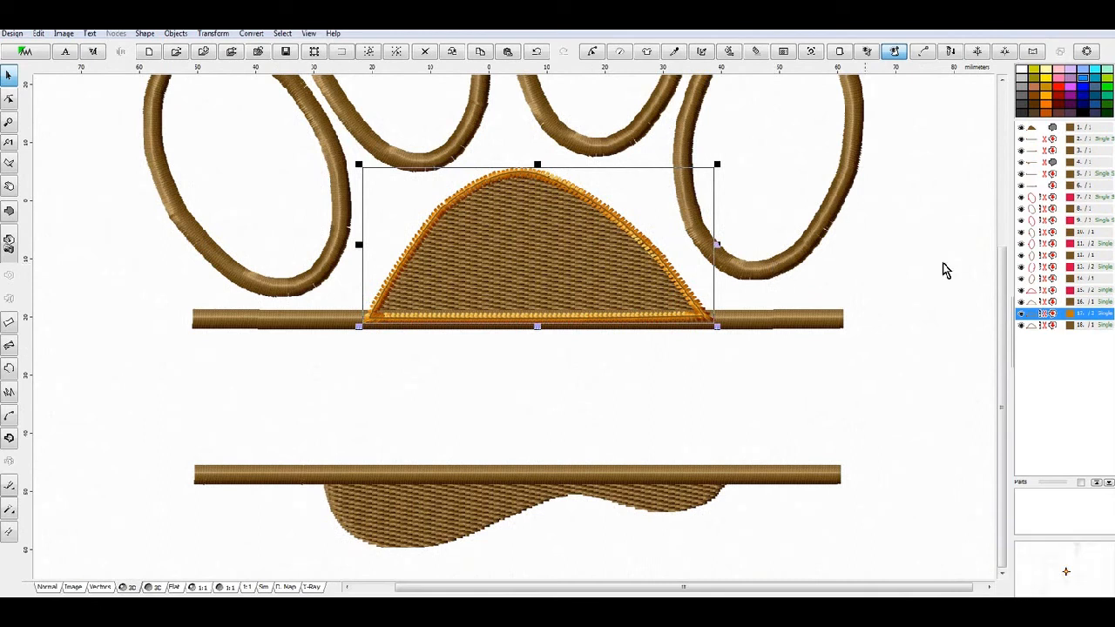
# Set the density of the upper pad's third outline to 12 and regenerate its stitches.
pyautogui.rightClick(1033, 323)
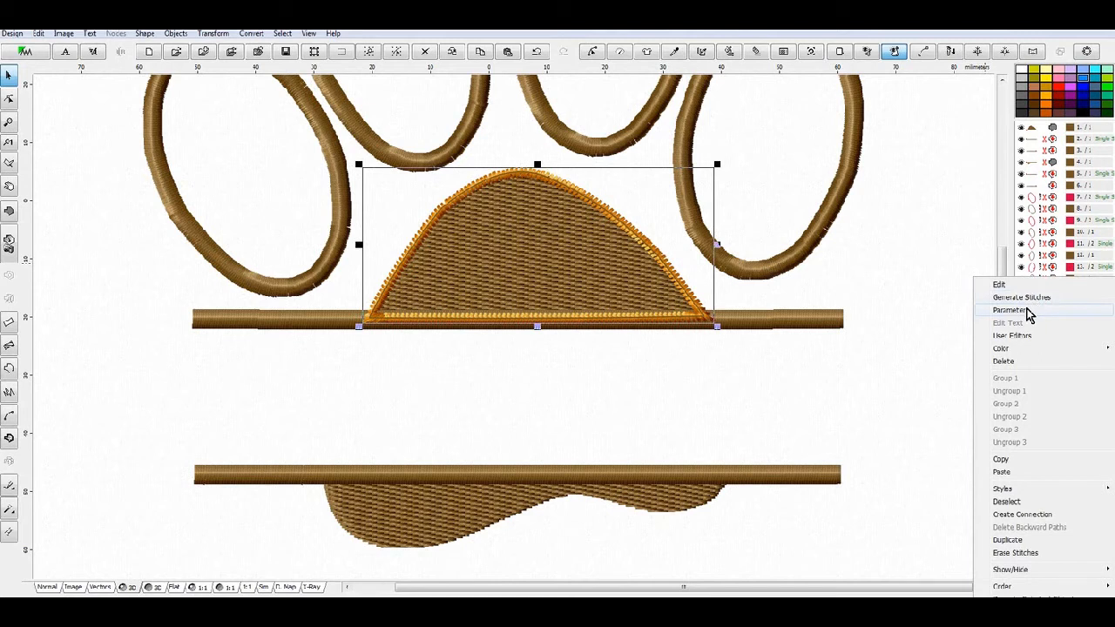
pyautogui.click(1029, 311)
pyautogui.click(928, 183)
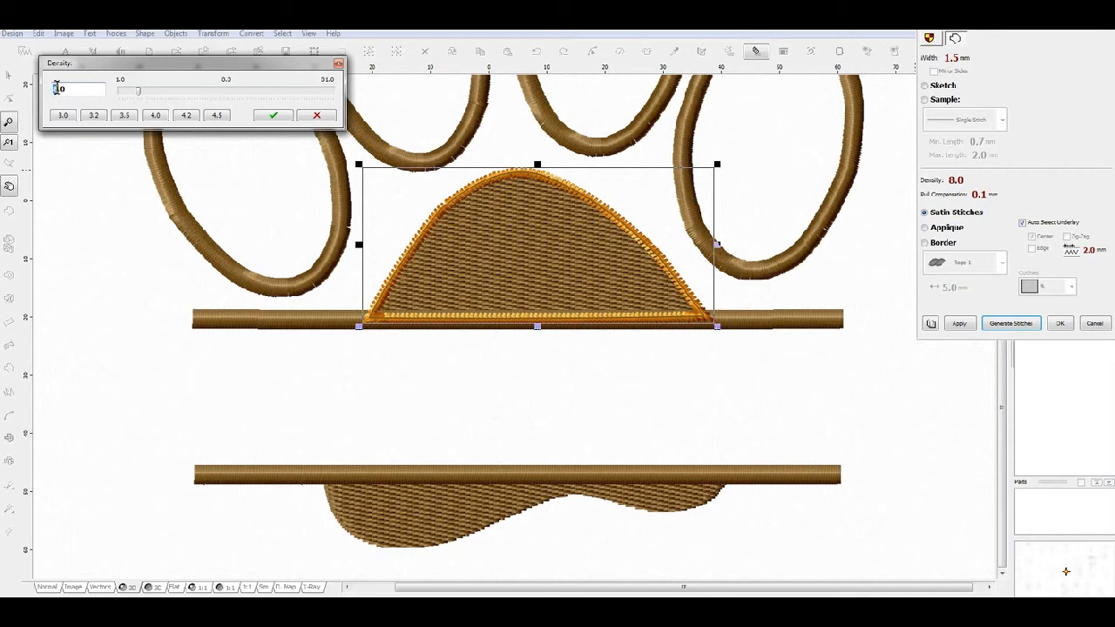
pyautogui.write('12')
pyautogui.click(275, 116)
pyautogui.click(1006, 325)
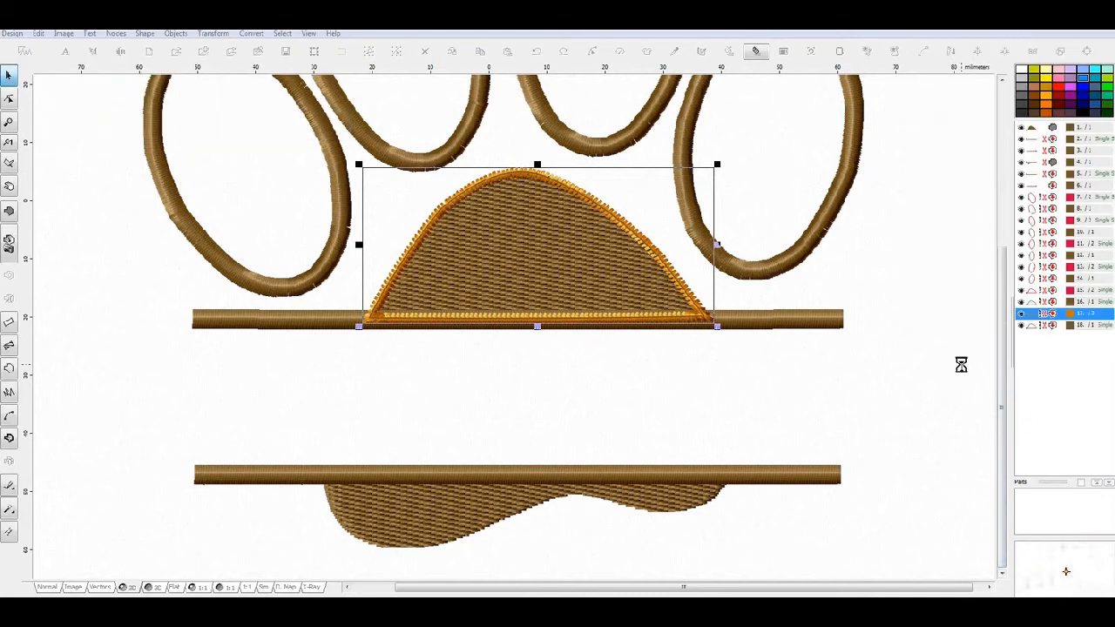
# Edit the nodes of the upper pad's fourth outline, deleting the node on its straight bottom edge.
pyautogui.click(1042, 328)
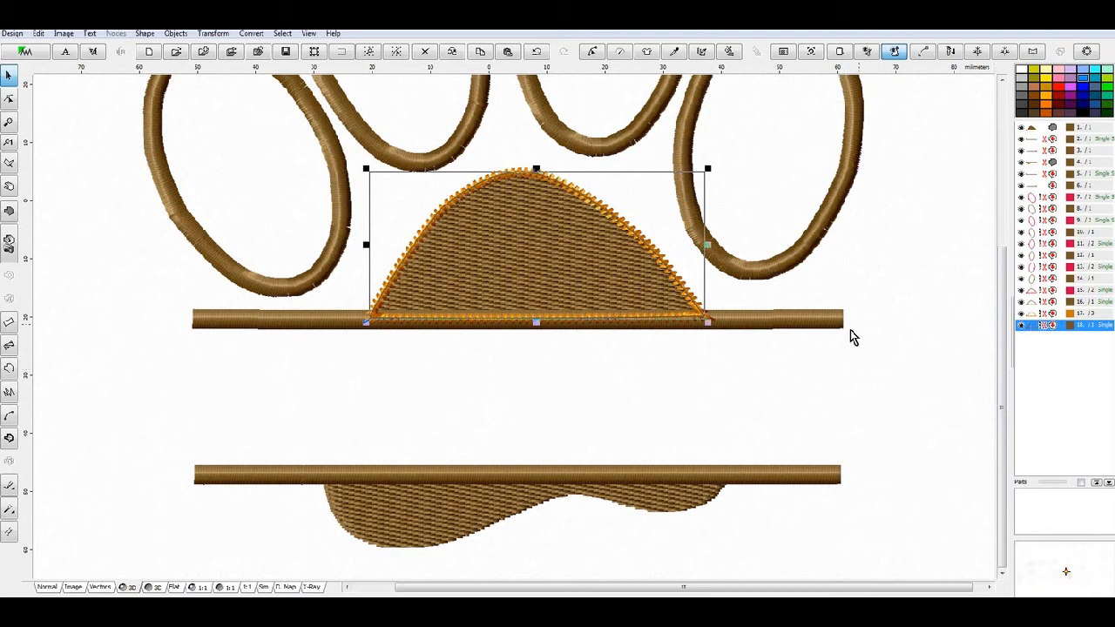
pyautogui.rightClick(1037, 334)
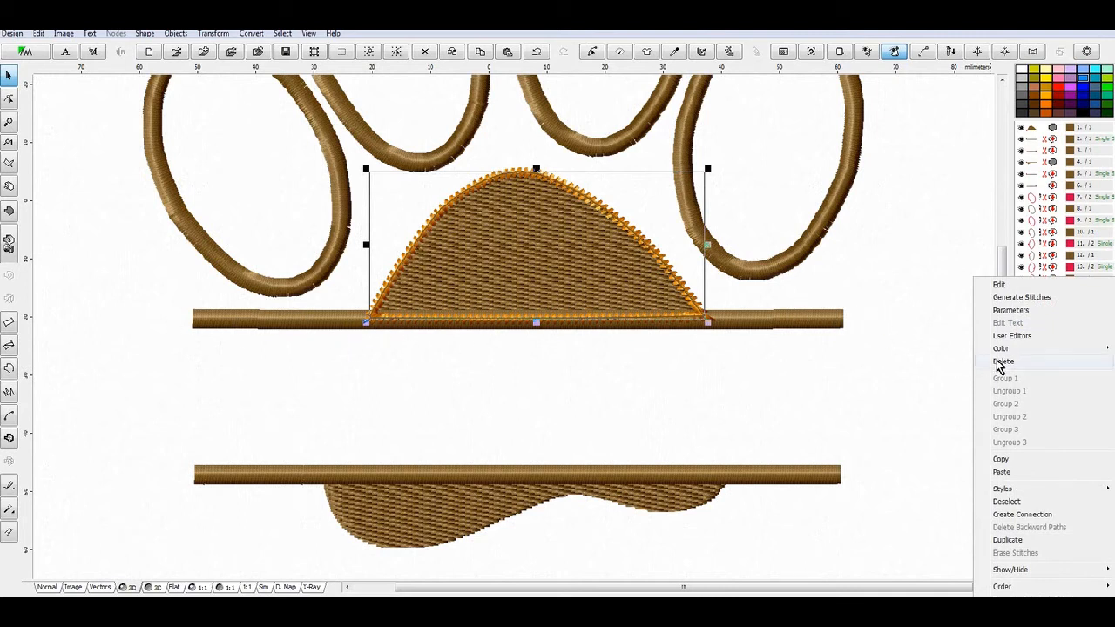
pyautogui.click(1002, 284)
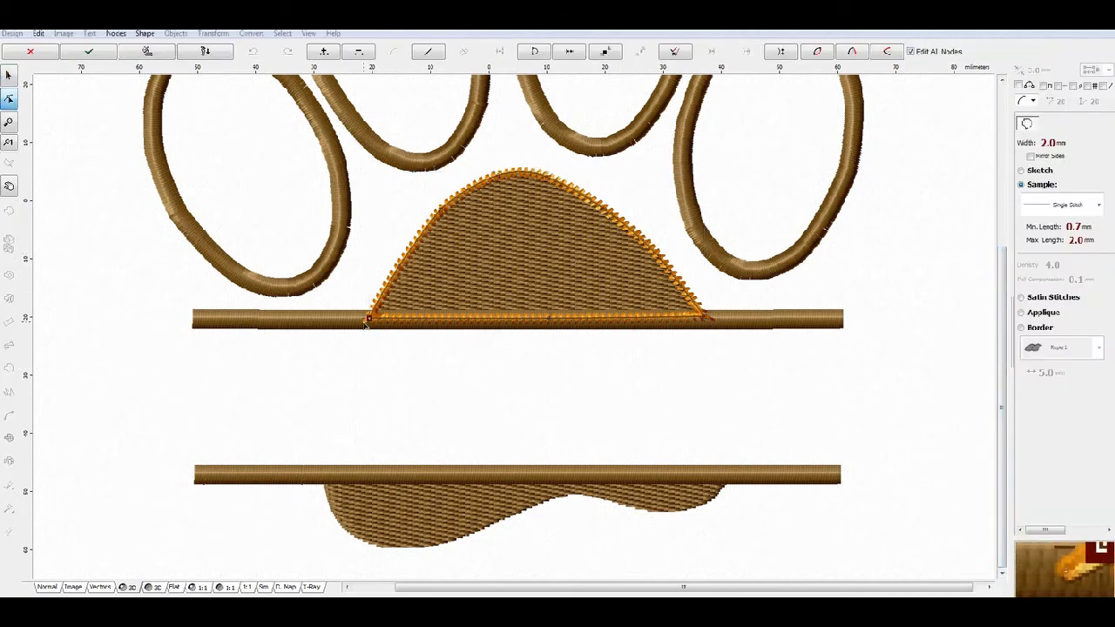
pyautogui.click(516, 362)
pyautogui.rightClick(519, 364)
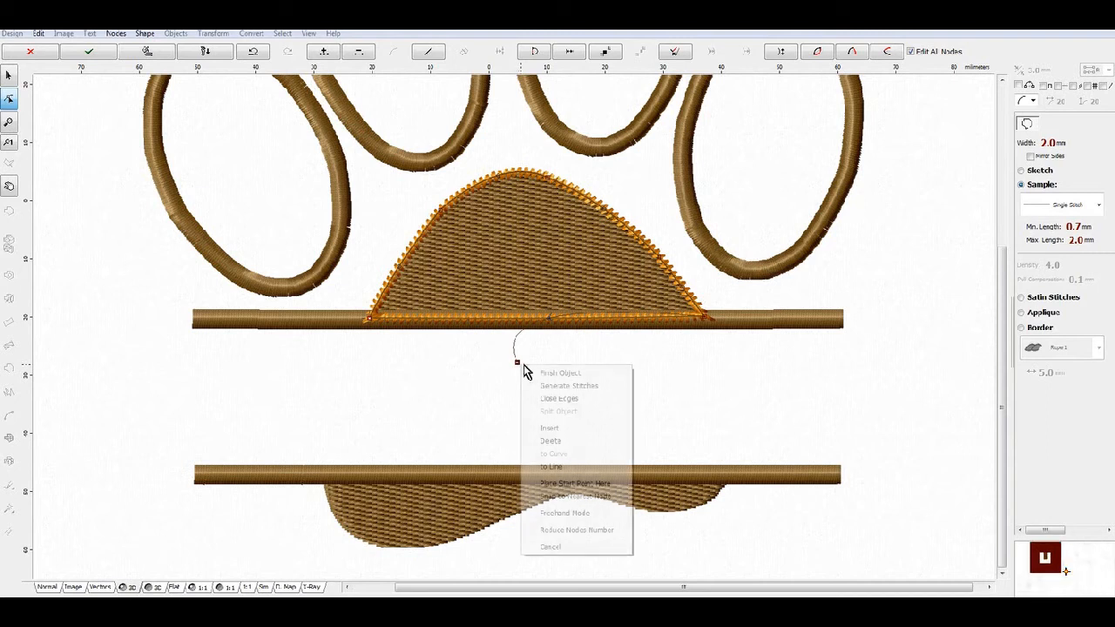
pyautogui.click(560, 441)
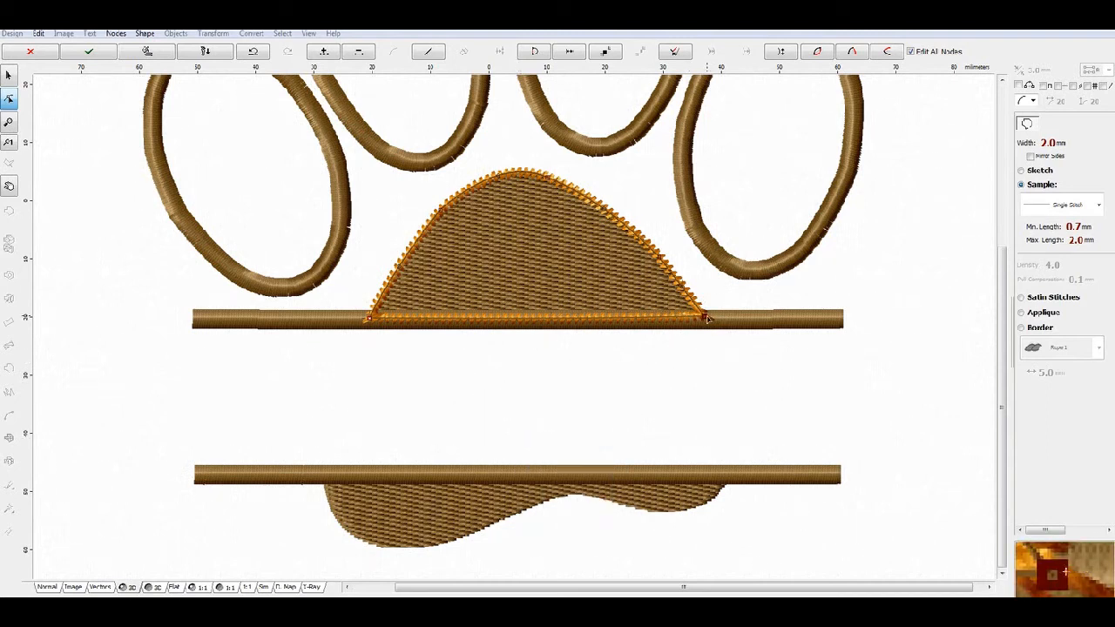
# Convert the upper pad's fourth outline to satin stitches 3.0 mm wide and generate its stitches.
pyautogui.click(1061, 299)
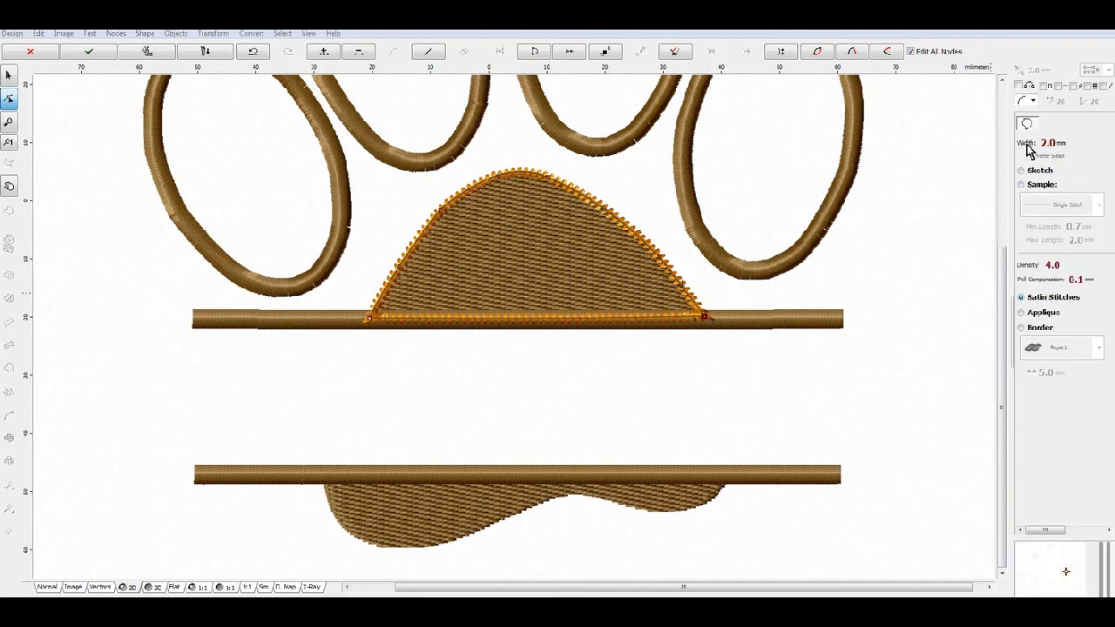
pyautogui.click(1029, 150)
pyautogui.click(72, 103)
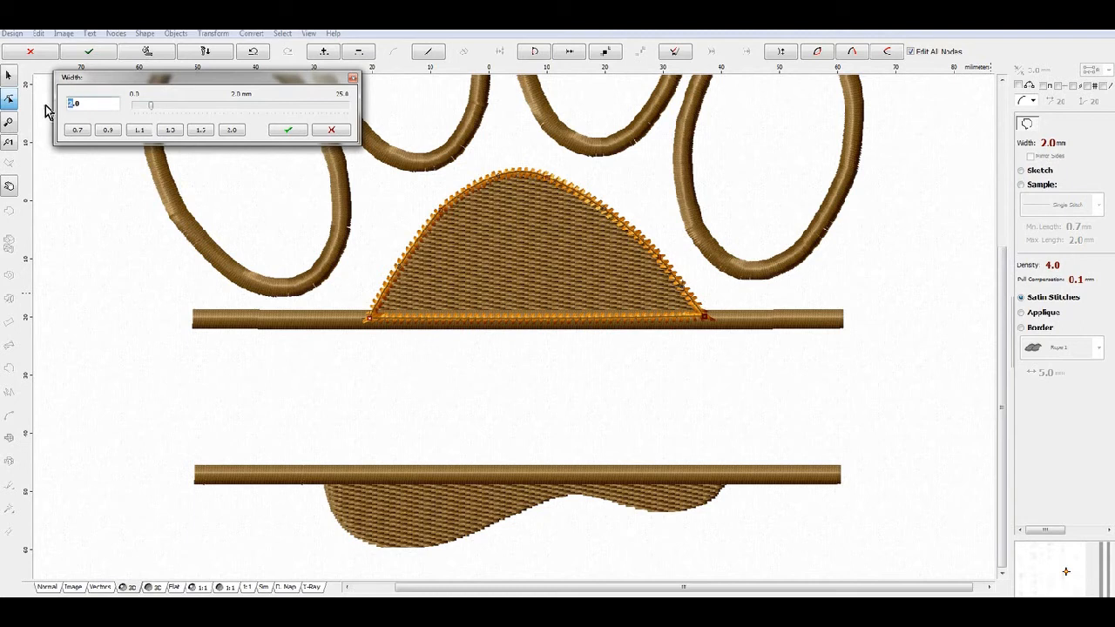
pyautogui.write('3')
pyautogui.click(286, 132)
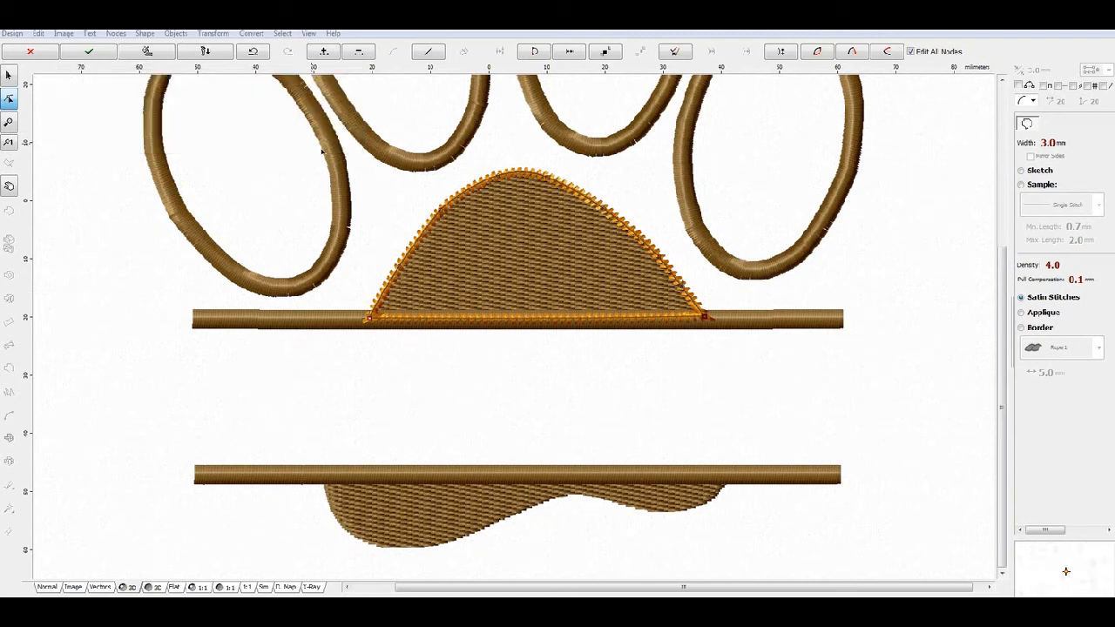
pyautogui.rightClick(649, 316)
pyautogui.click(706, 335)
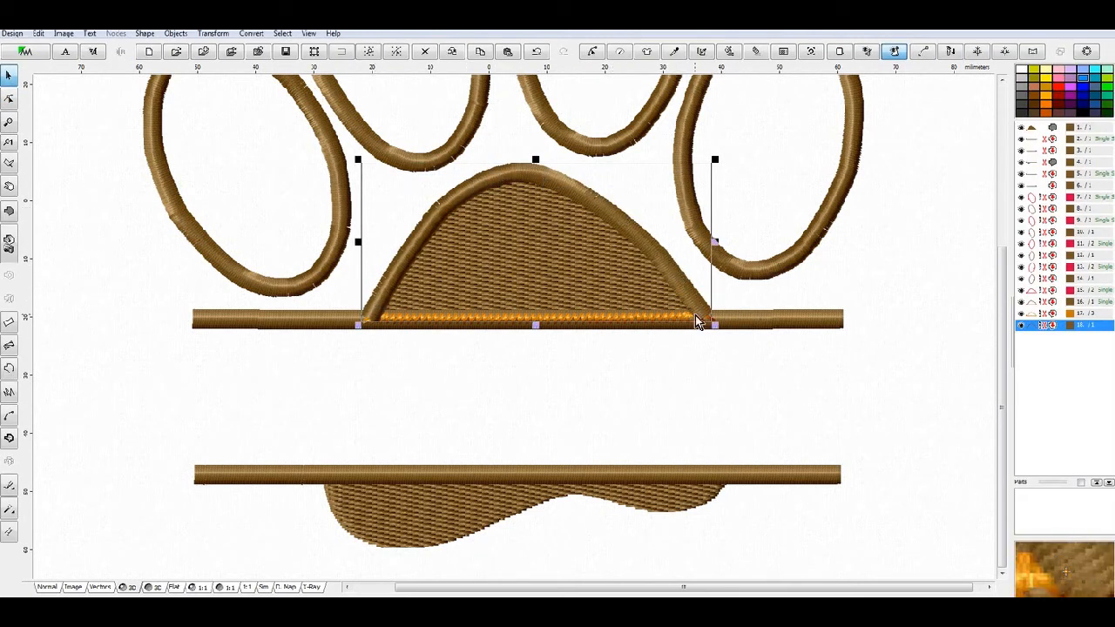
# Draw a single-stitch connecting line from the upper pad's lower right corner to the right end of the upper bar.
pyautogui.click(10, 370)
pyautogui.click(380, 320)
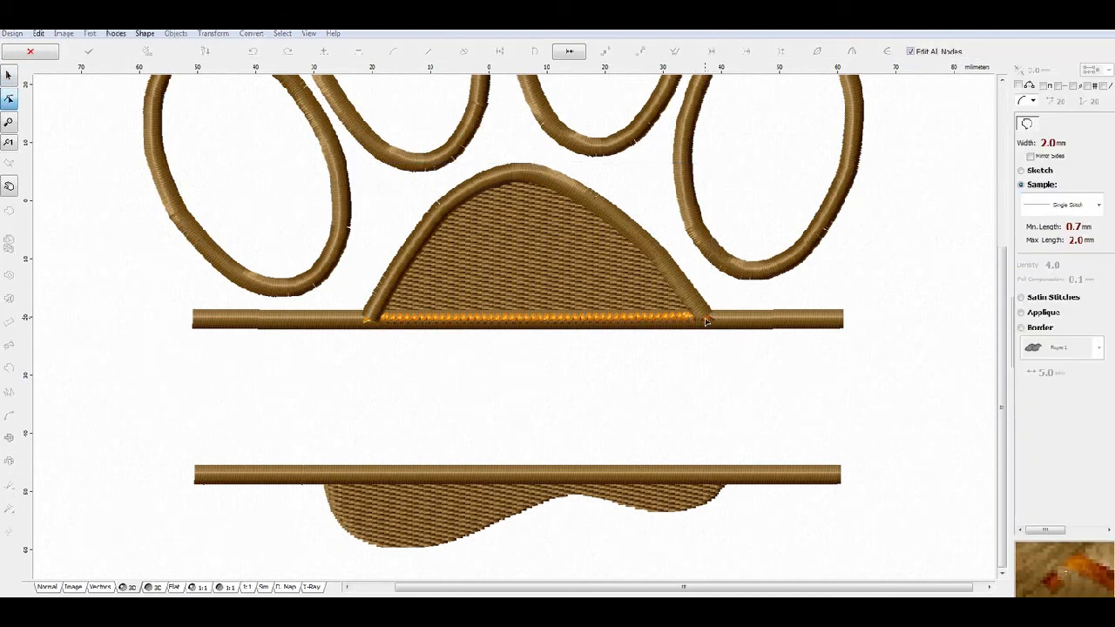
pyautogui.click(705, 319)
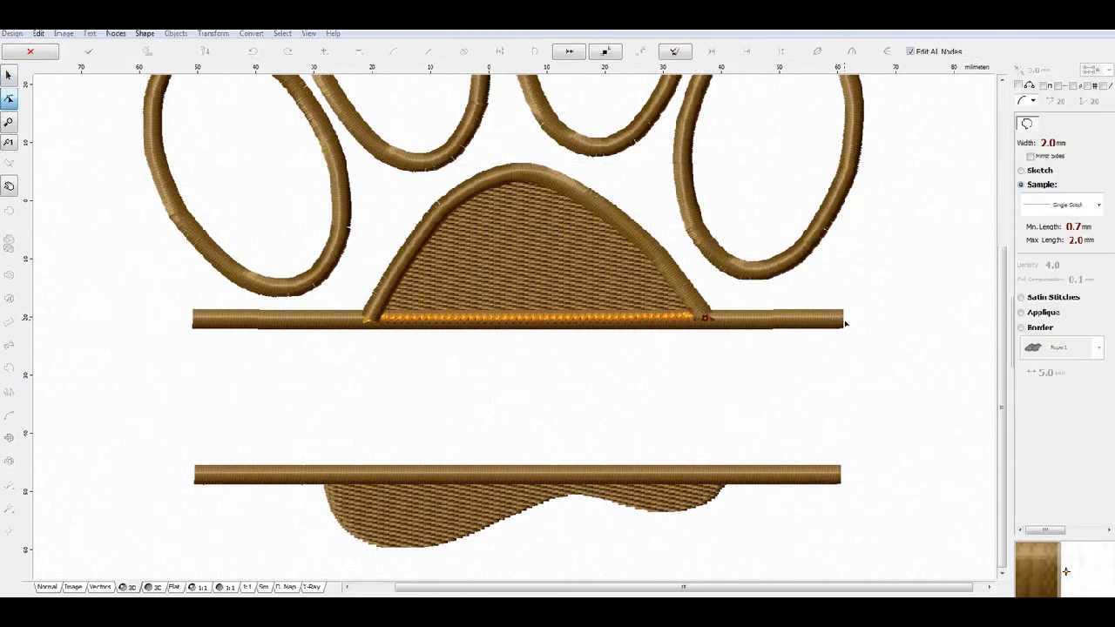
pyautogui.rightClick(843, 322)
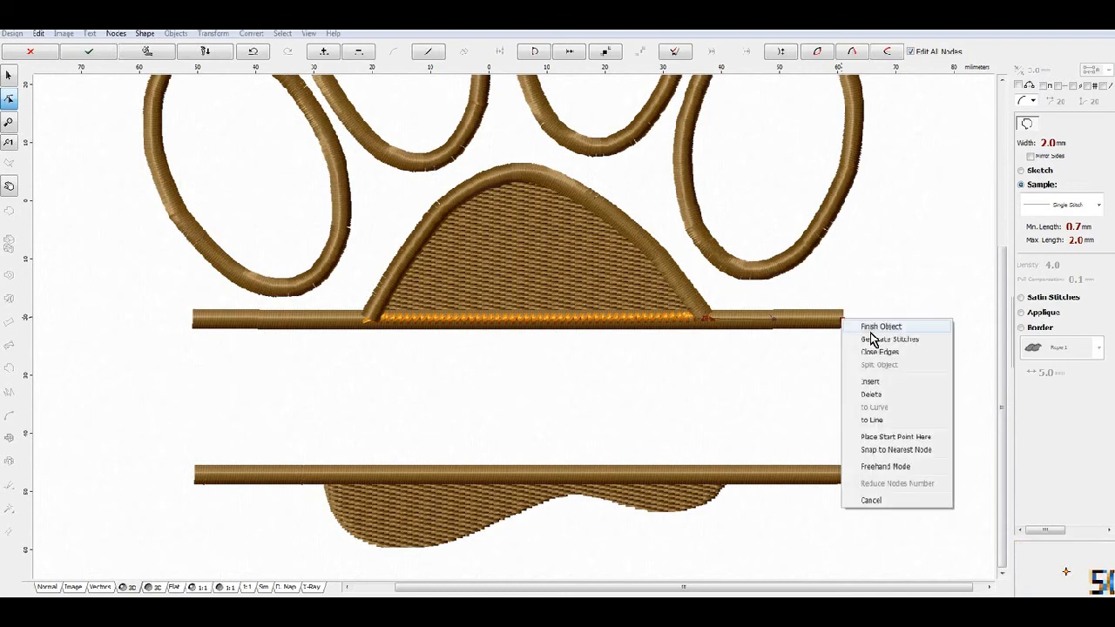
pyautogui.click(868, 329)
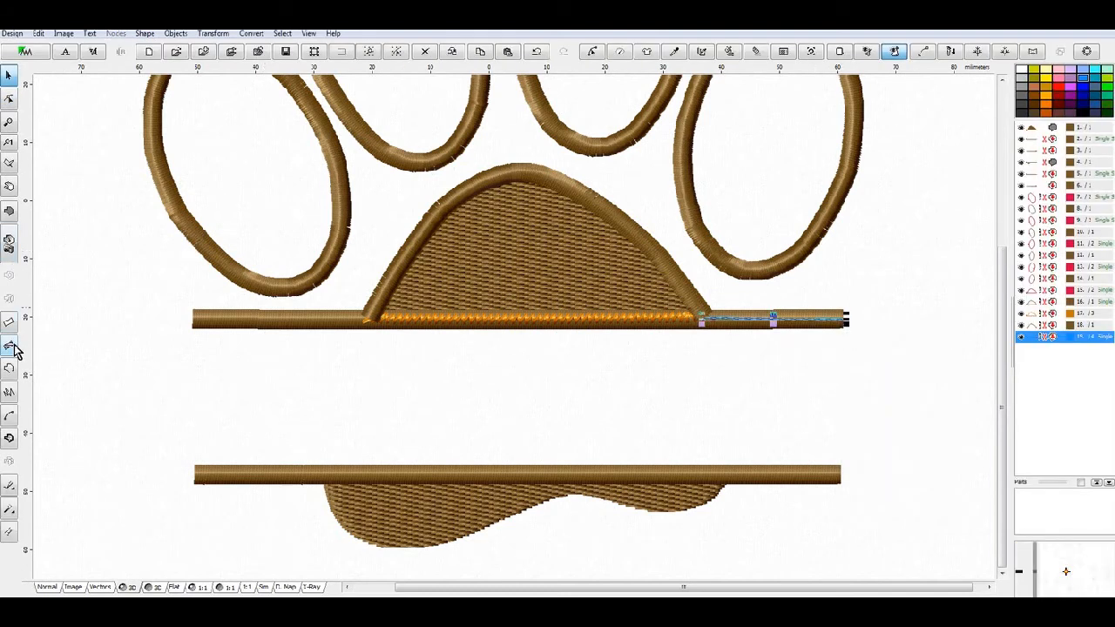
# Draw a line along the upper bar from its right end to its left end as 3.0 mm wide satin stitches and generate them.
pyautogui.click(9, 373)
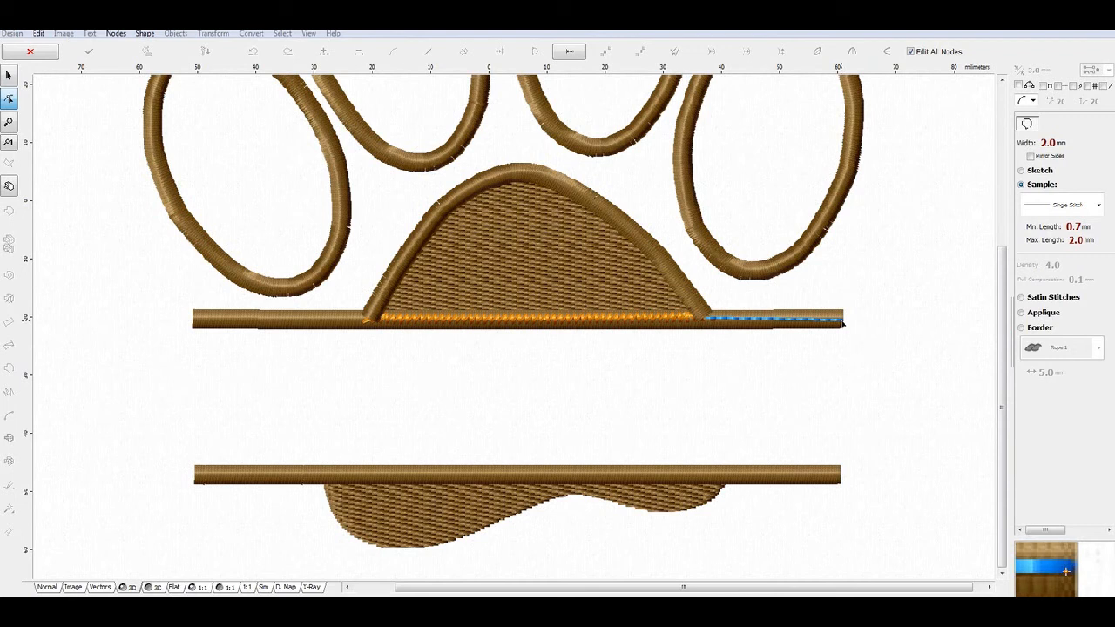
pyautogui.click(844, 321)
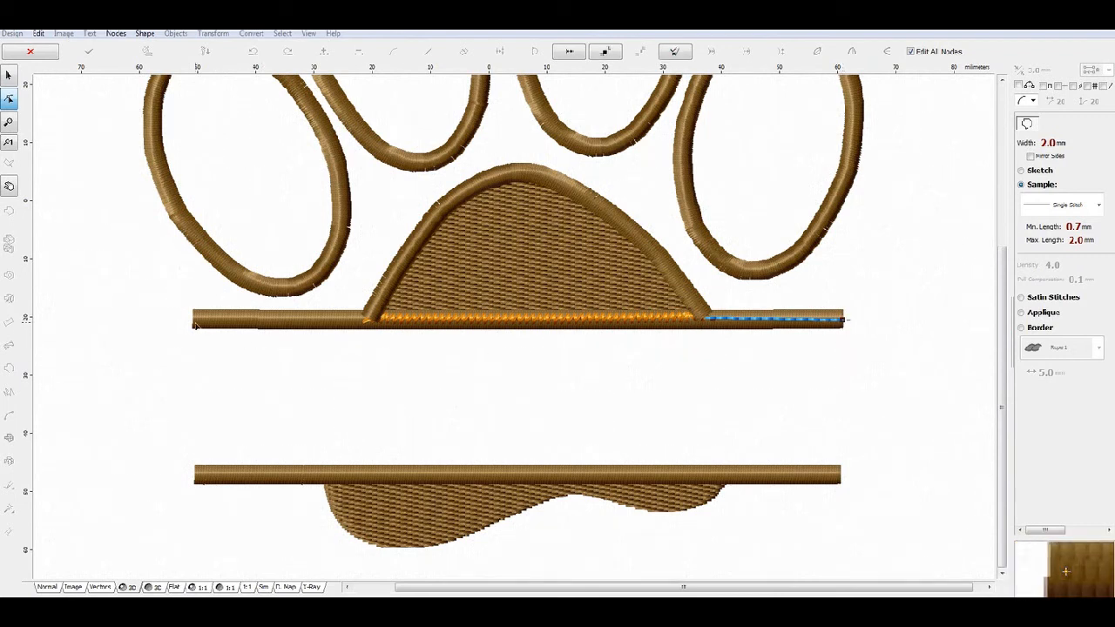
pyautogui.click(194, 321)
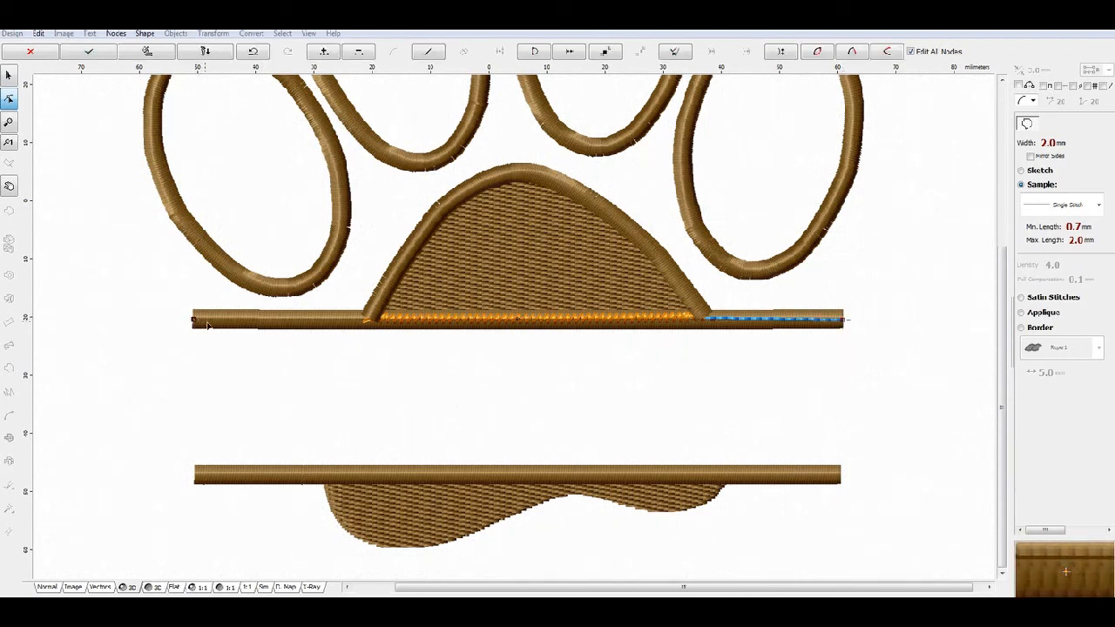
pyautogui.click(1054, 298)
pyautogui.click(1026, 145)
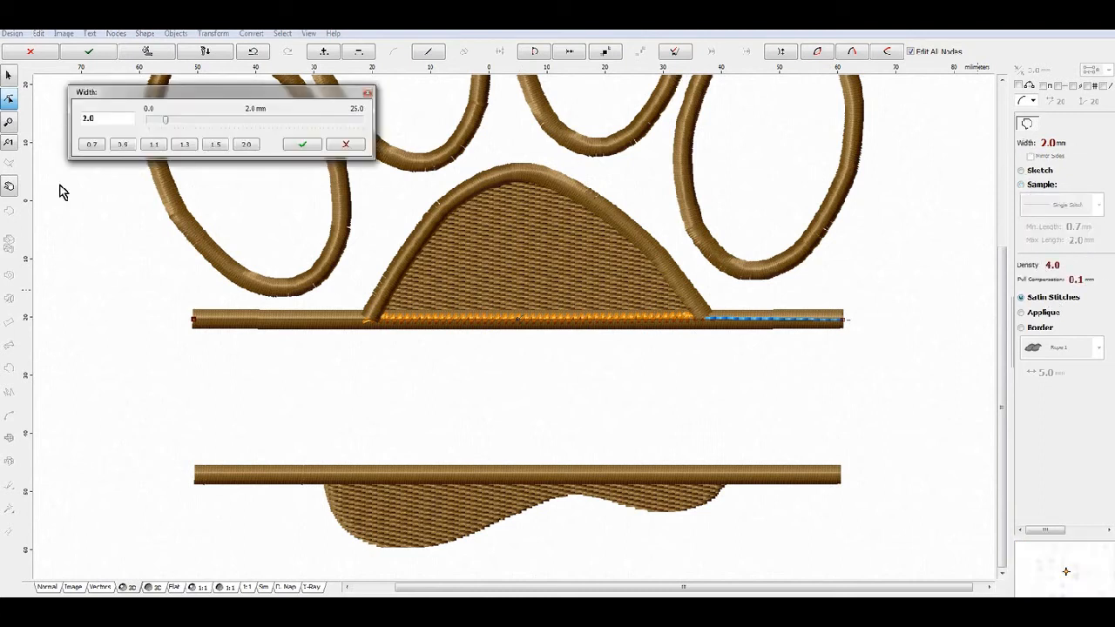
pyautogui.write('3')
pyautogui.click(303, 144)
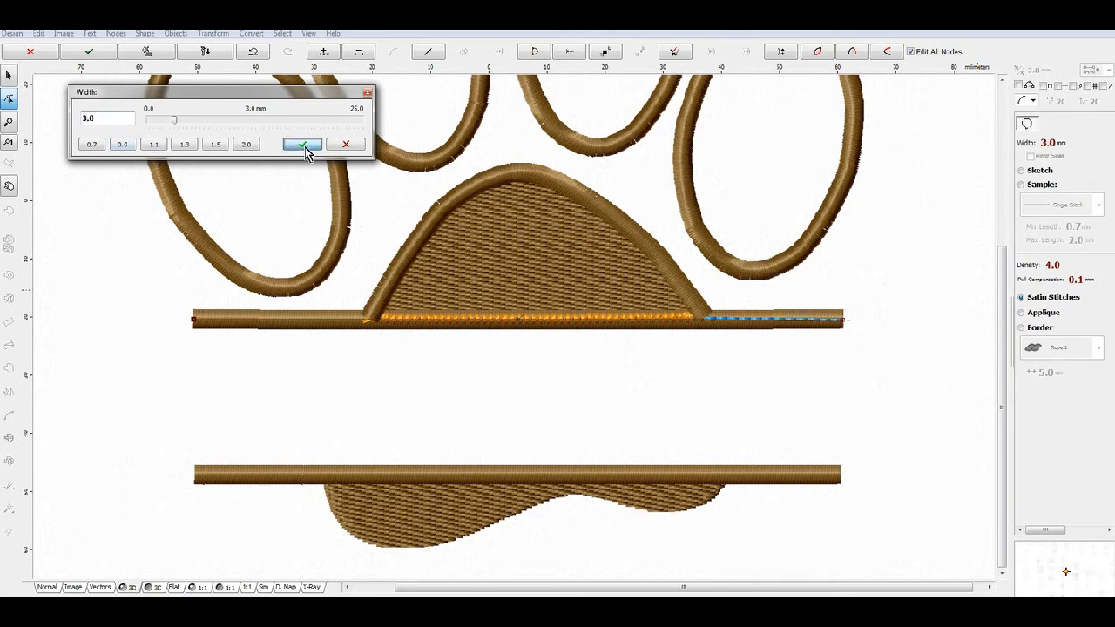
pyautogui.rightClick(717, 330)
pyautogui.click(754, 348)
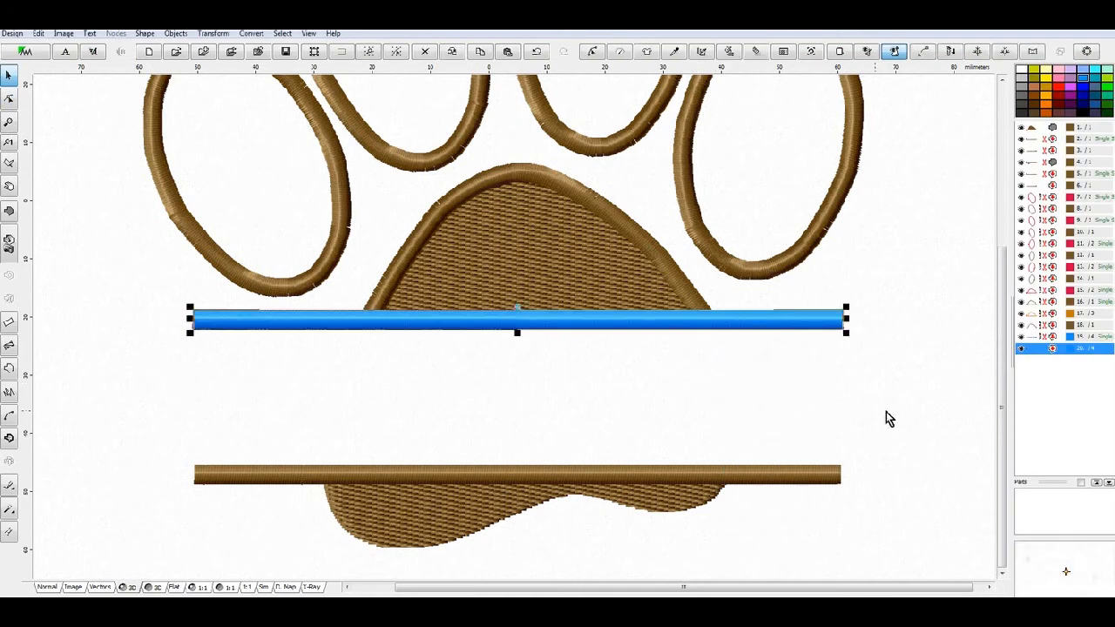
# Group the original upper pad fill with its original connecting line and upper bar.
pyautogui.click(1040, 130)
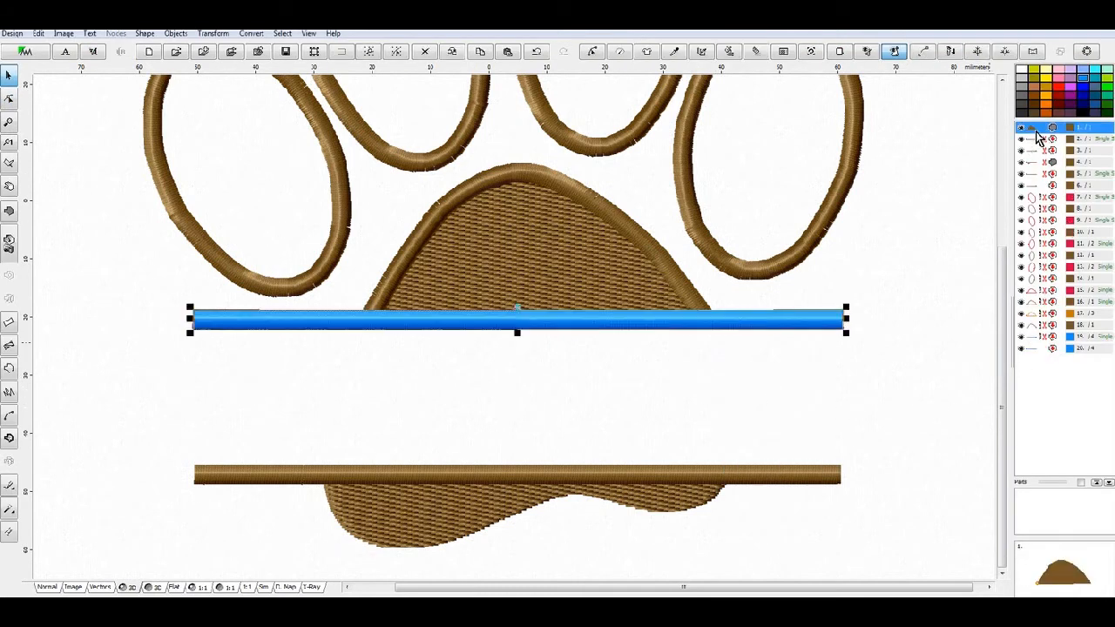
pyautogui.keyDown('shift'); pyautogui.click(1037, 139); pyautogui.keyUp('shift')
pyautogui.rightClick(1035, 147)
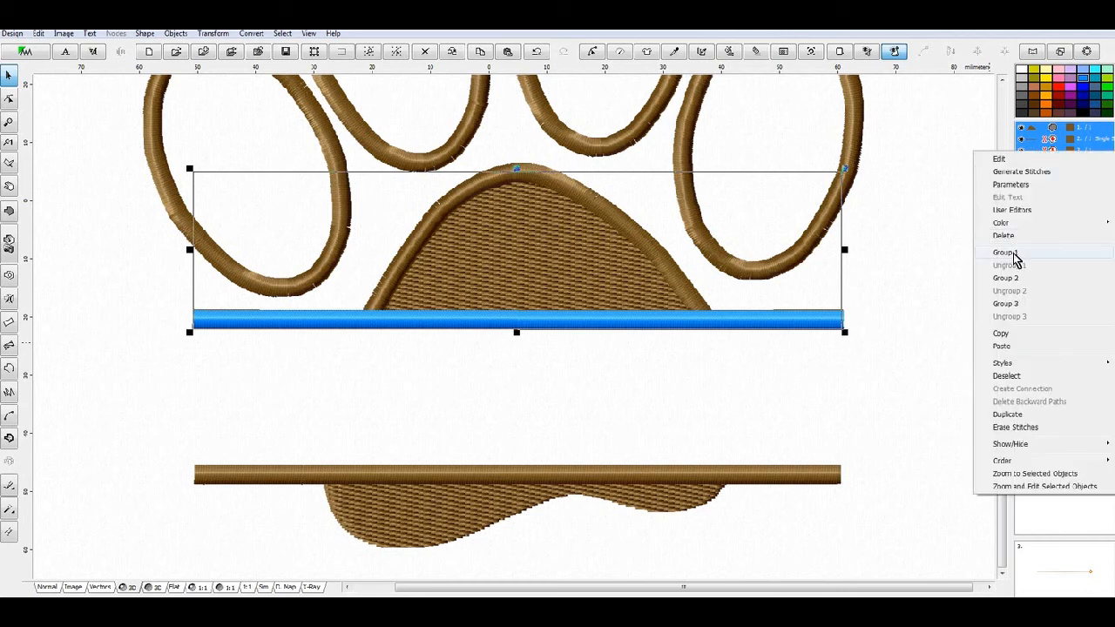
pyautogui.click(1013, 253)
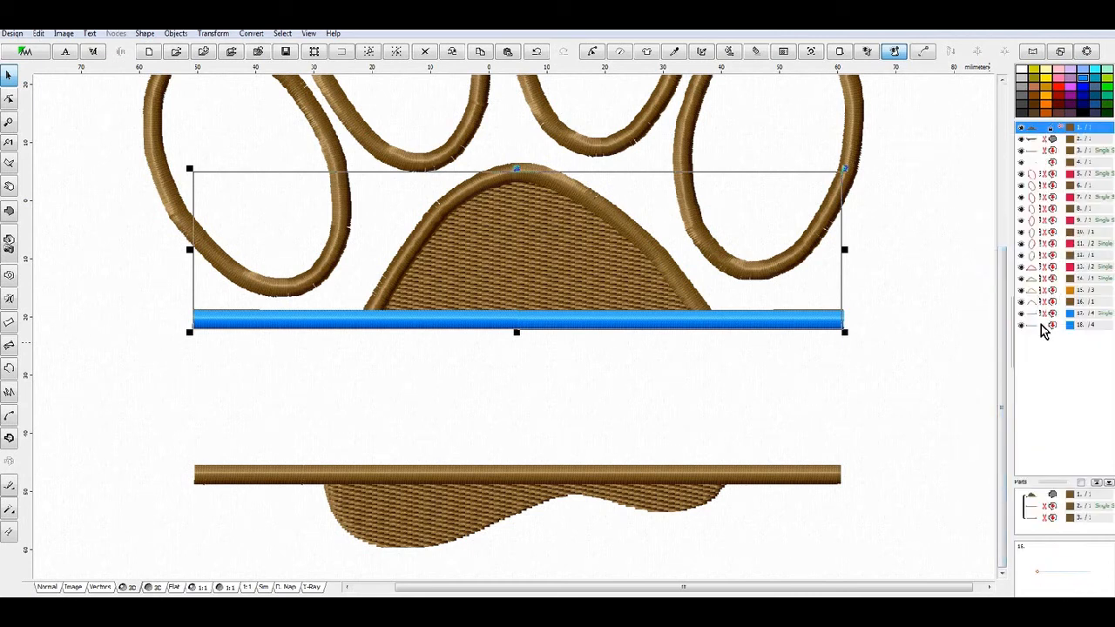
# Apply catalog color Light Cocoa 2131 to the upper pad's satin outline, the new connecting line and the new upper bar.
pyautogui.click(1039, 303)
pyautogui.keyDown('shift'); pyautogui.click(1034, 315); pyautogui.keyUp('shift')
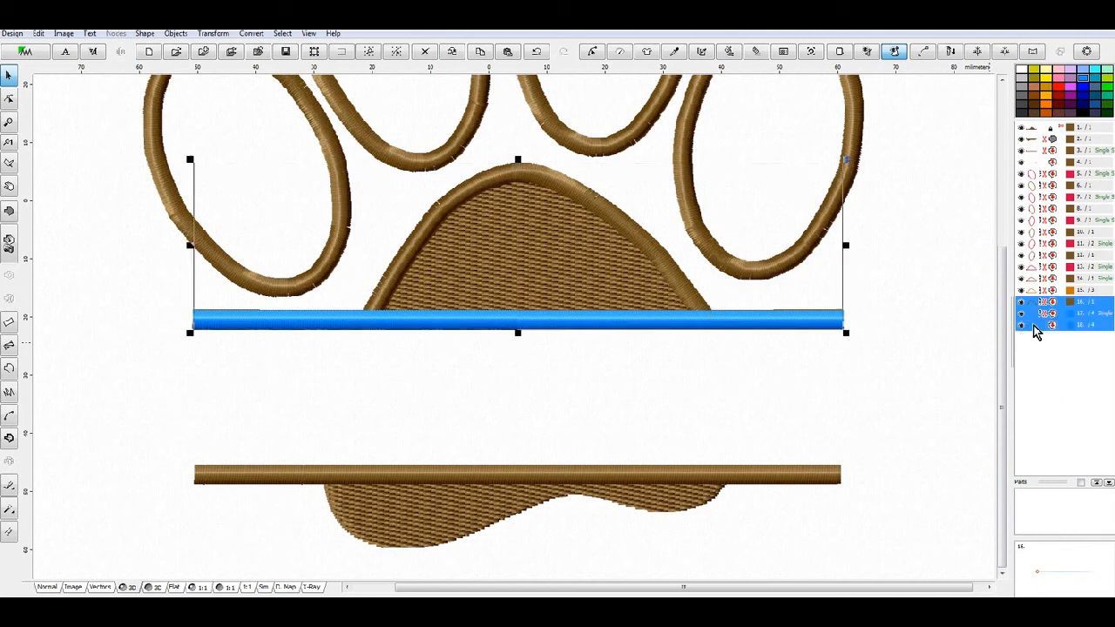
pyautogui.rightClick(1017, 331)
pyautogui.moveTo(1002, 348)
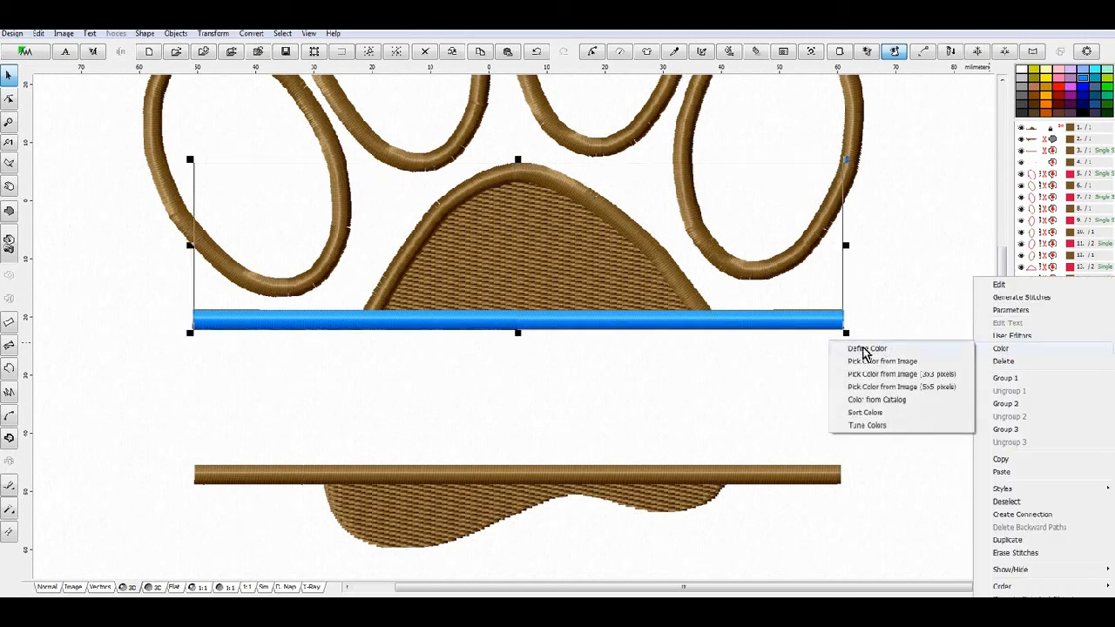
pyautogui.click(875, 400)
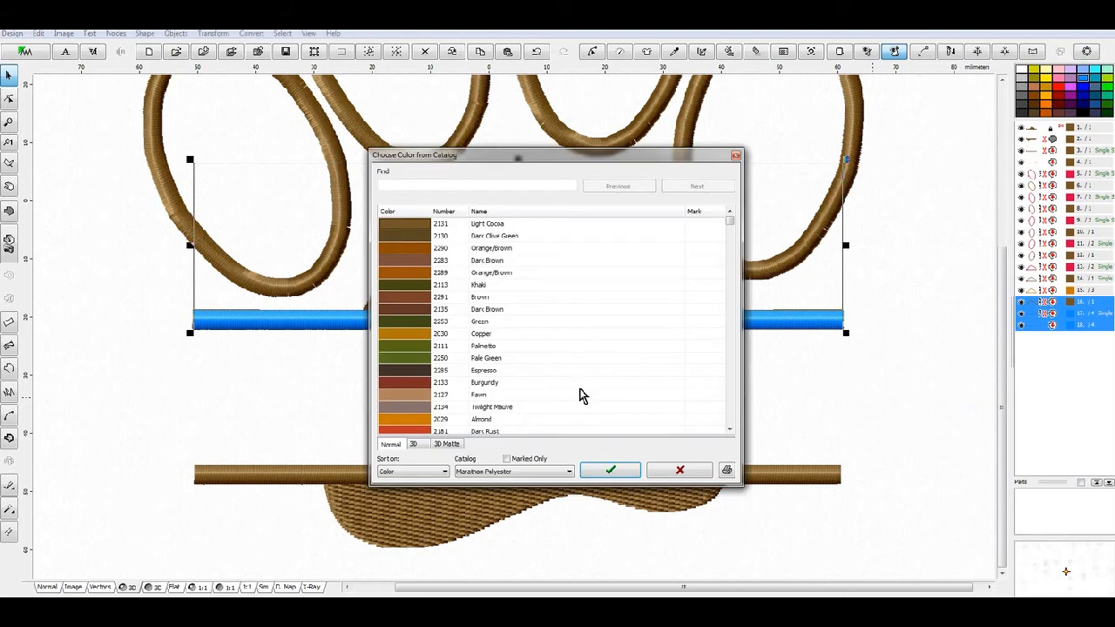
pyautogui.click(610, 471)
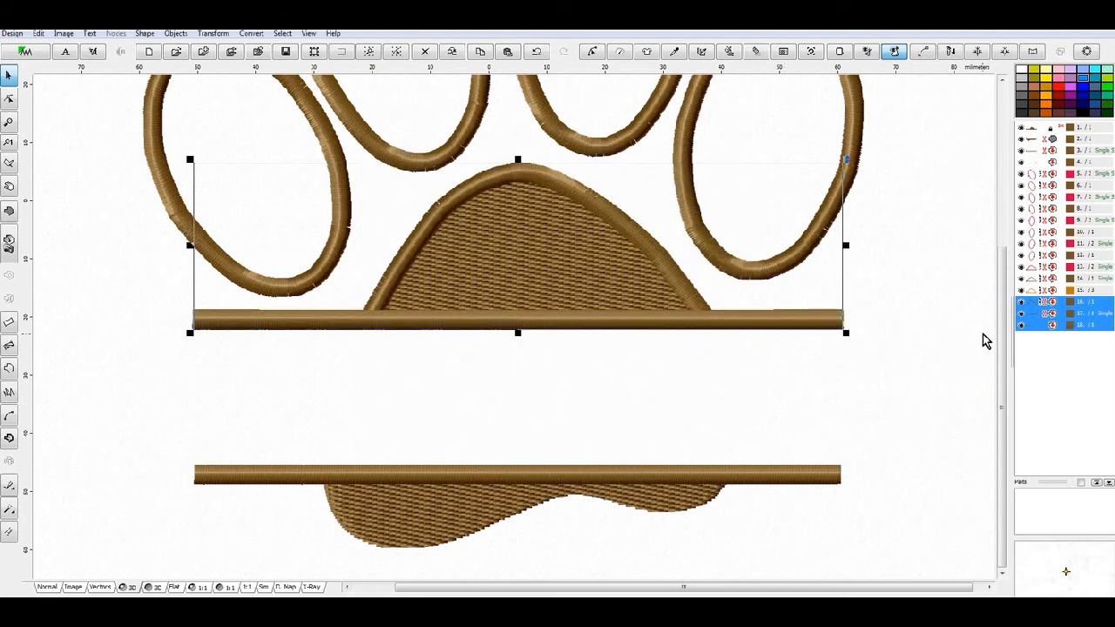
# Delete the group holding the original upper pad fill, connecting line and bar.
pyautogui.click(1032, 129)
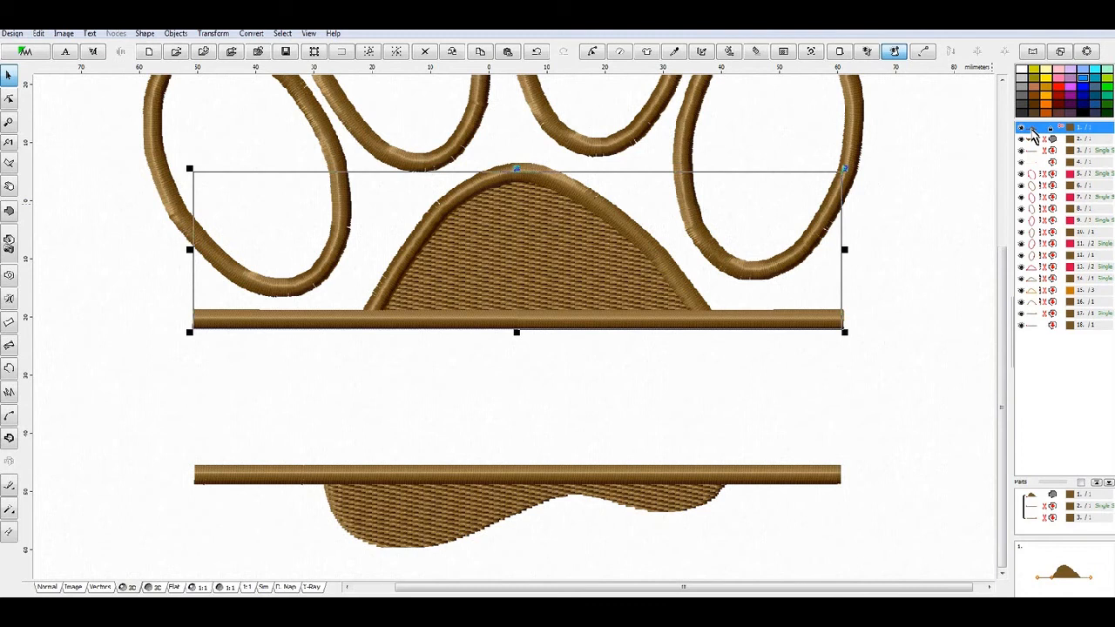
pyautogui.rightClick(1033, 129)
pyautogui.click(1016, 216)
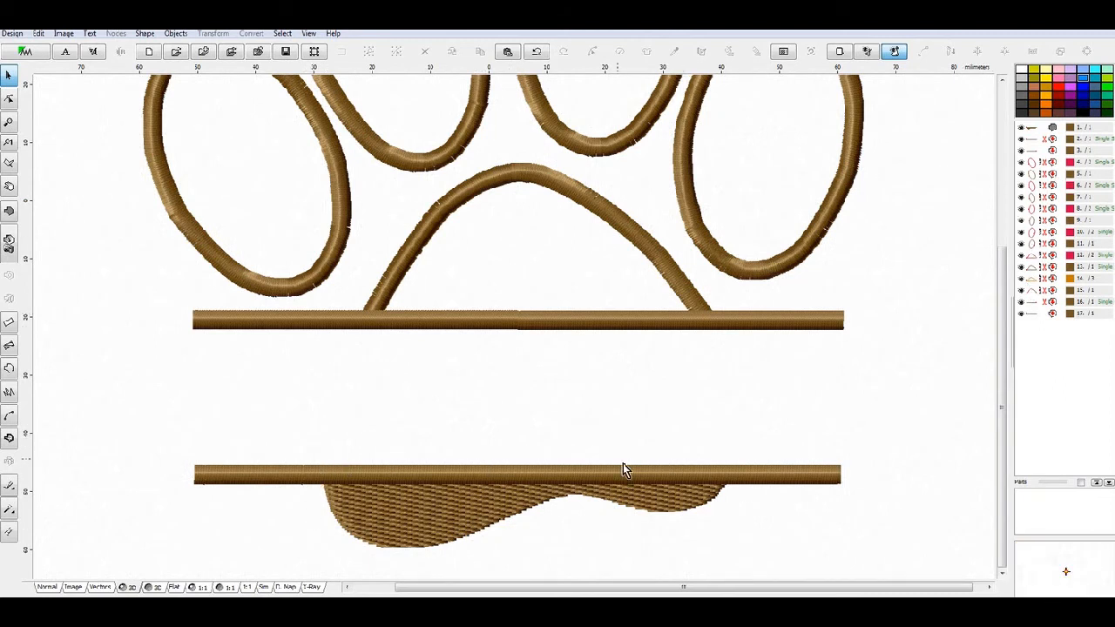
# Create an outline from the lower pad's fill and duplicate it to make four stacked outlines.
pyautogui.click(1036, 129)
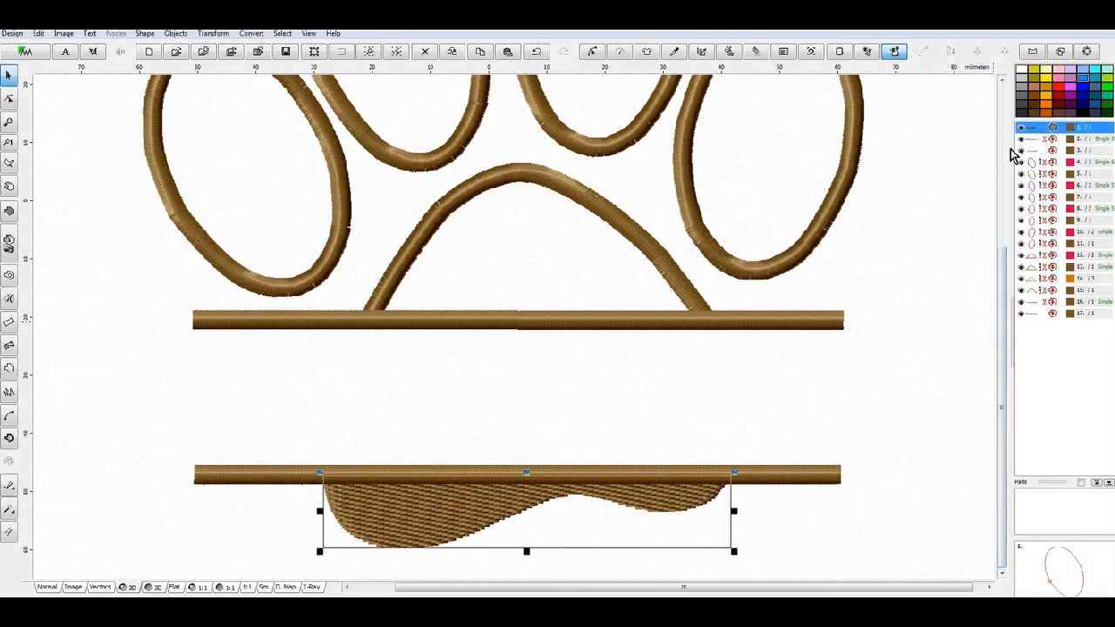
pyautogui.click(252, 34)
pyautogui.click(272, 49)
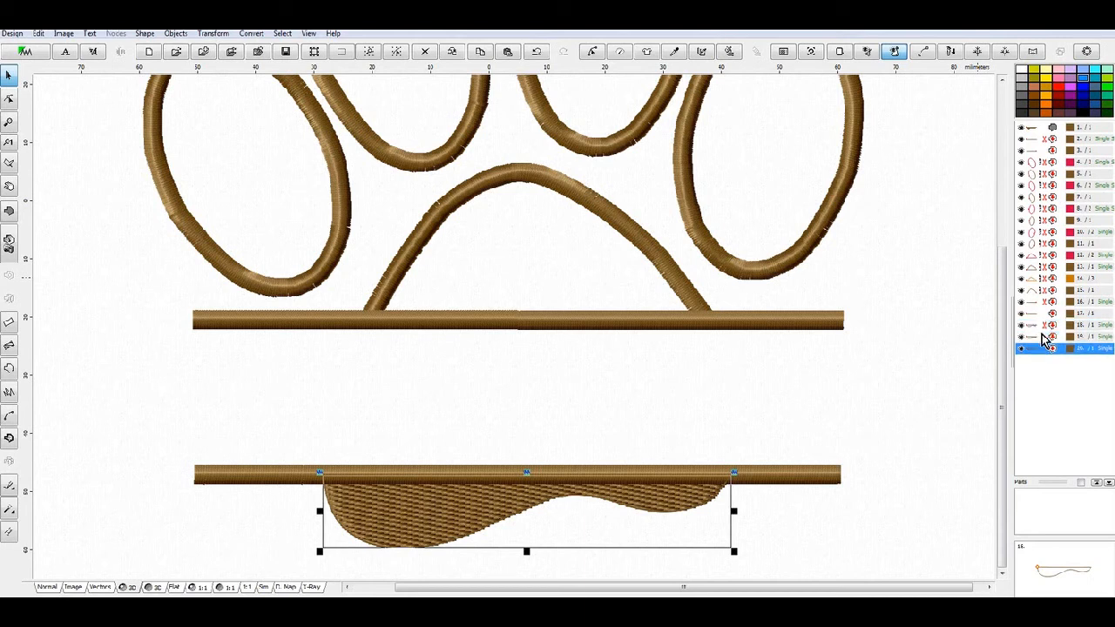
pyautogui.hotkey('ctrl', 'v')
# Apply catalog color Strawberry 2168 to the lower pad's first outline, matching the upper pad's first outline.
pyautogui.click(1034, 329)
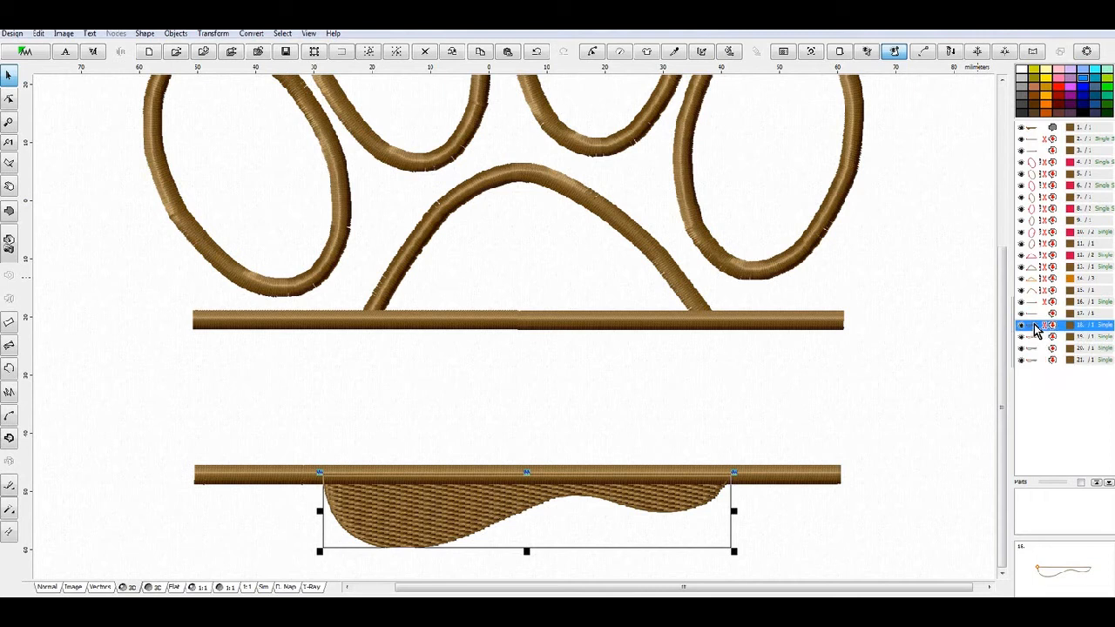
pyautogui.keyDown('ctrl'); pyautogui.click(1032, 257); pyautogui.keyUp('ctrl')
pyautogui.rightClick(1032, 257)
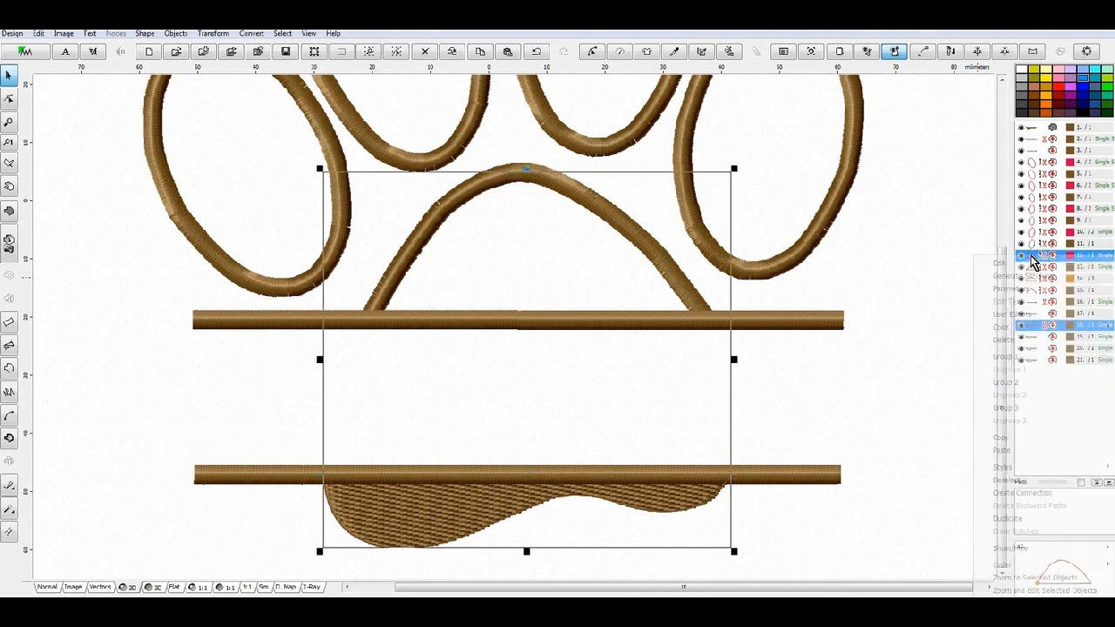
pyautogui.moveTo(1002, 328)
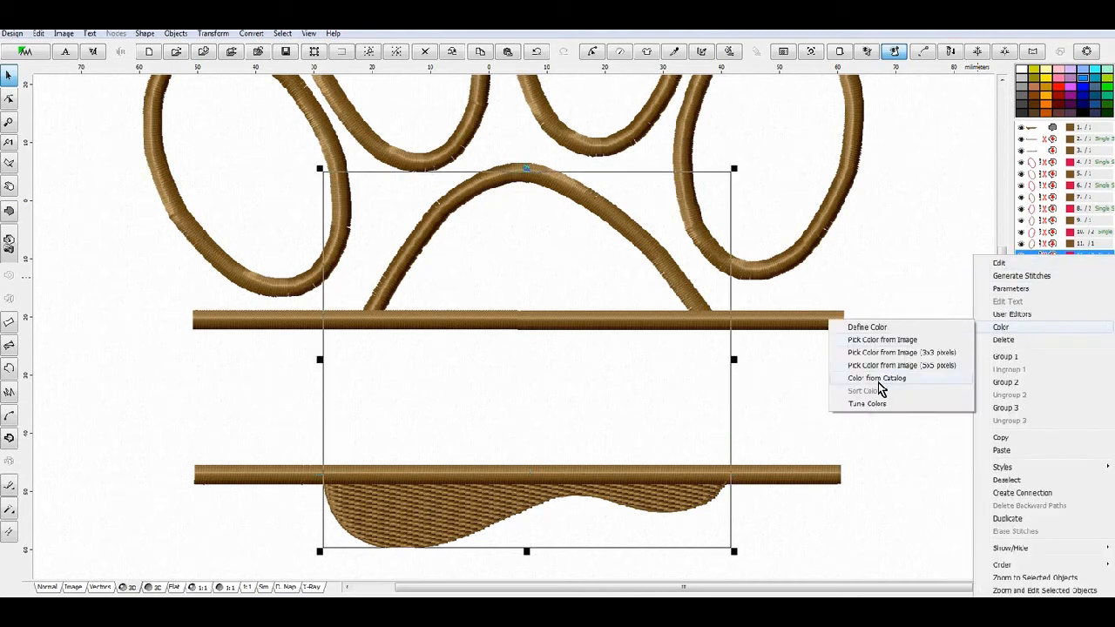
pyautogui.click(878, 380)
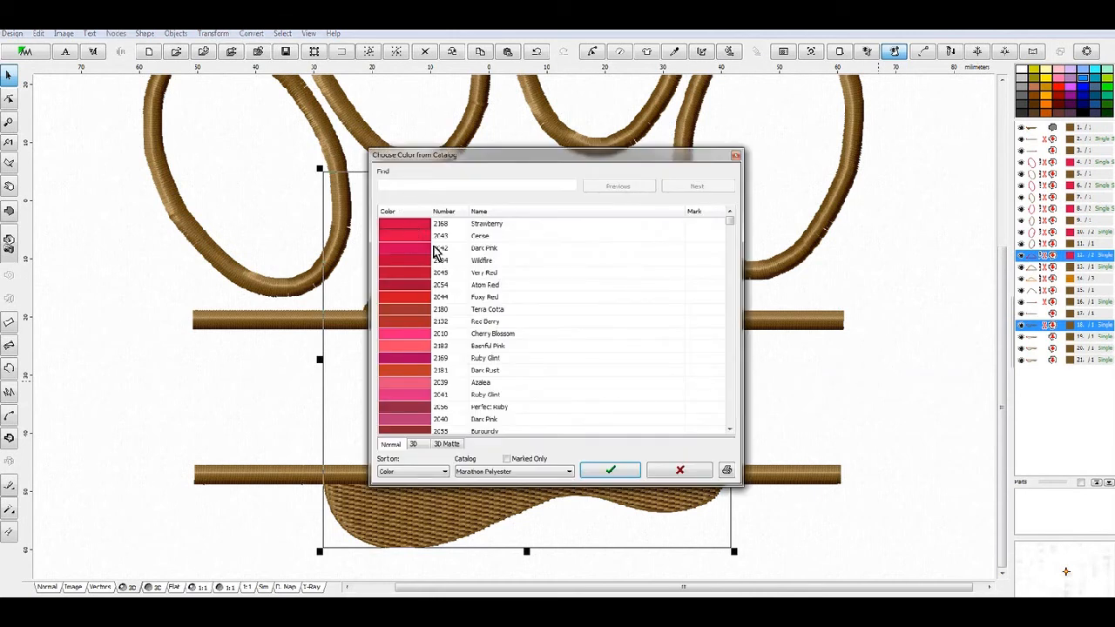
pyautogui.click(609, 470)
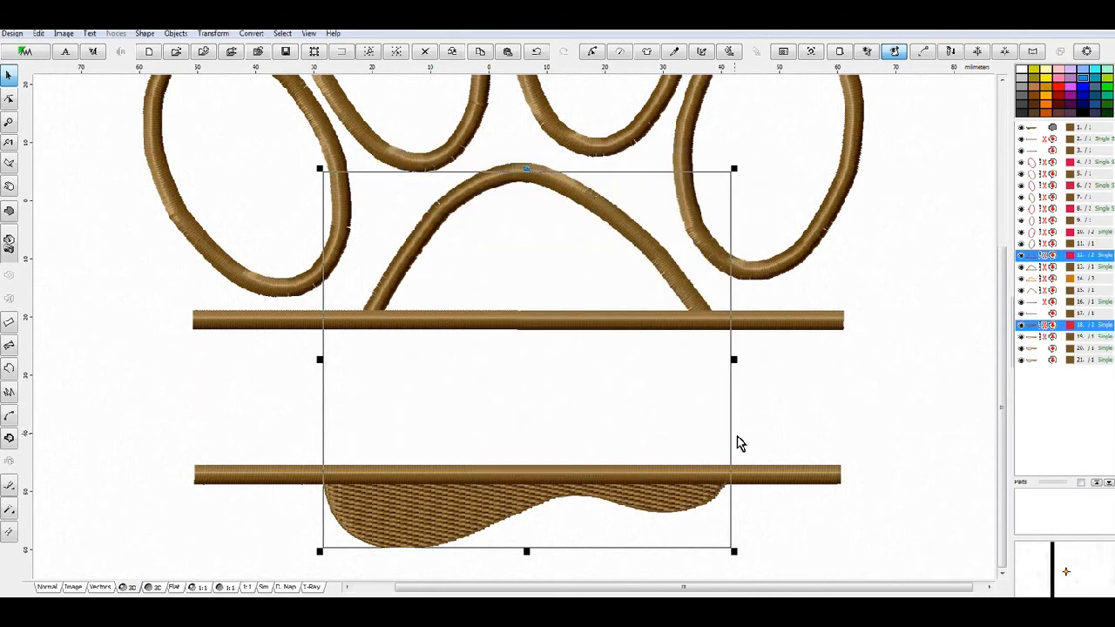
# Apply catalog color Almond 2029 to the lower pad's third outline, matching the upper pad's third outline.
pyautogui.click(1033, 337)
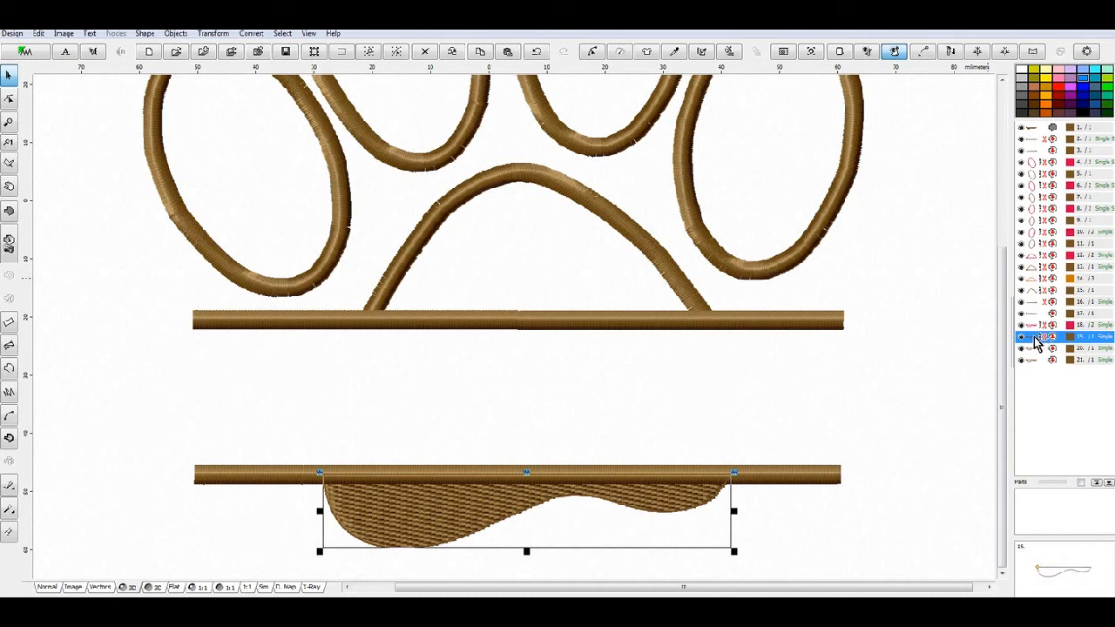
pyautogui.moveTo(1038, 341); pyautogui.dragTo(1035, 353)
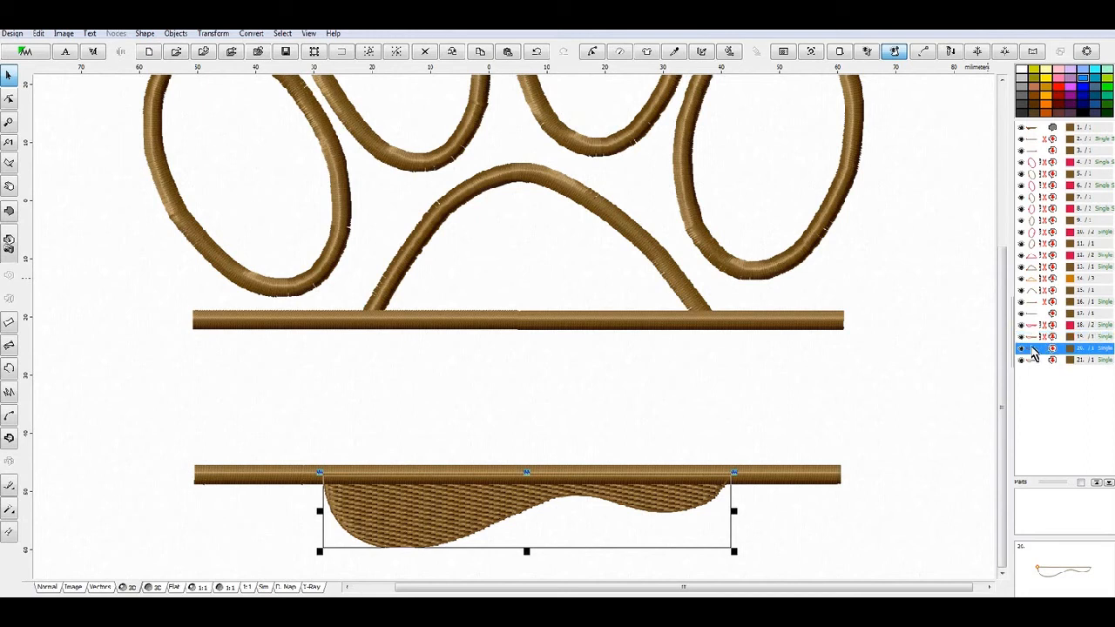
pyautogui.keyDown('ctrl'); pyautogui.click(1033, 281); pyautogui.keyUp('ctrl')
pyautogui.rightClick(1036, 288)
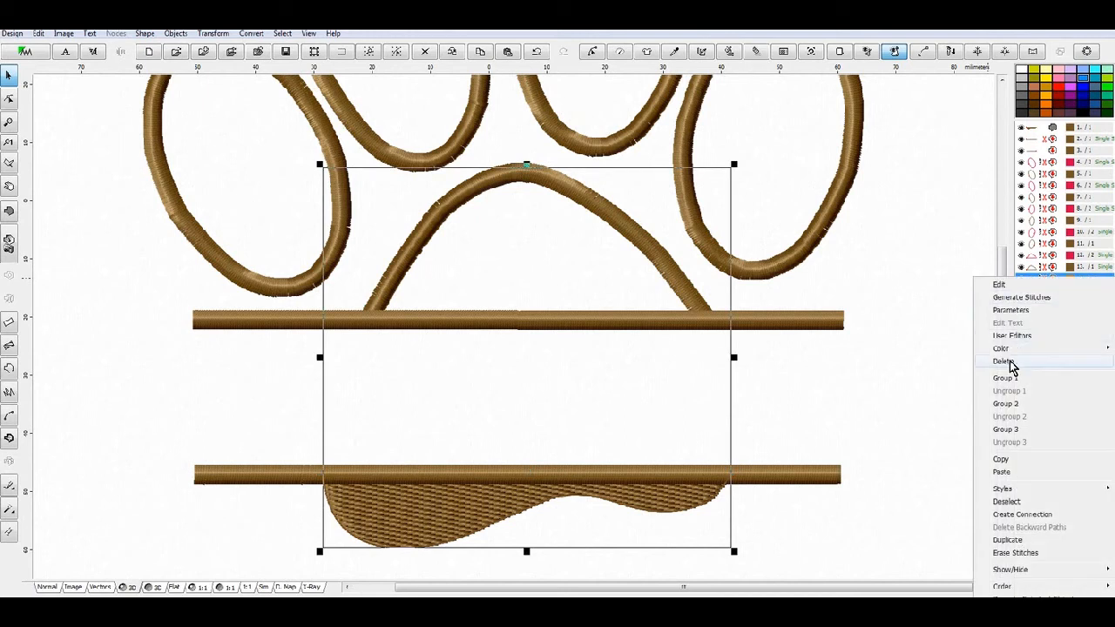
pyautogui.moveTo(1012, 350)
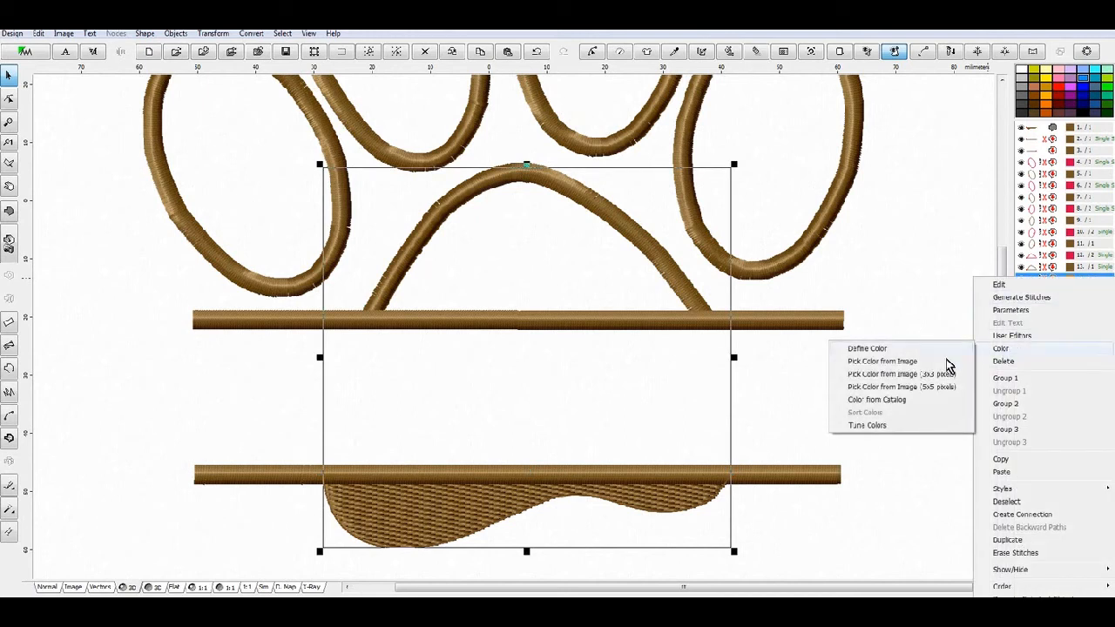
pyautogui.click(871, 399)
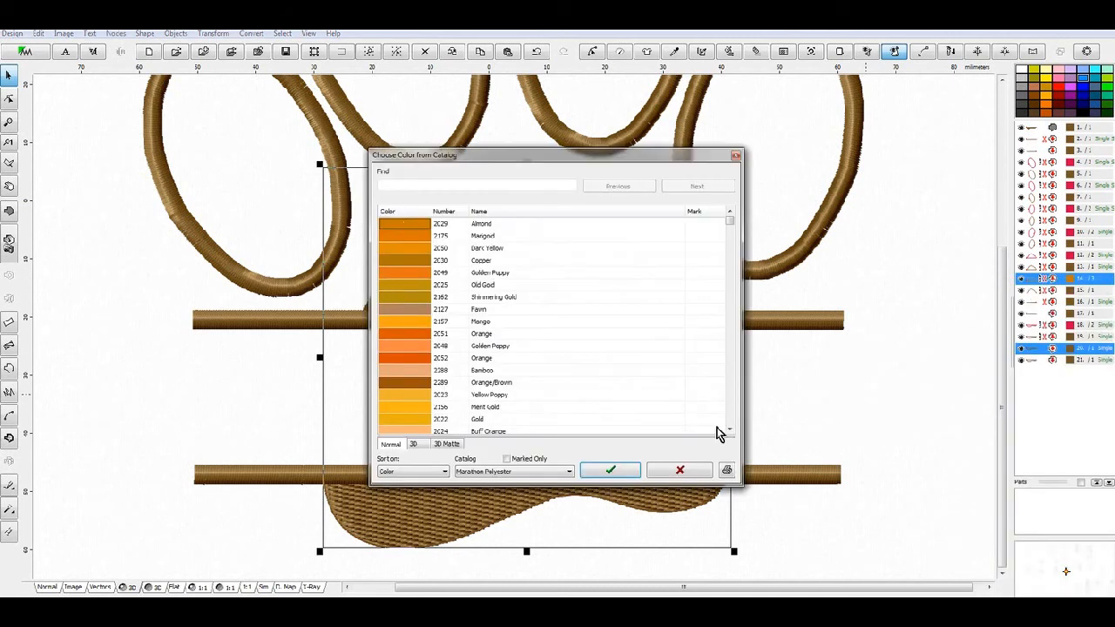
pyautogui.click(620, 473)
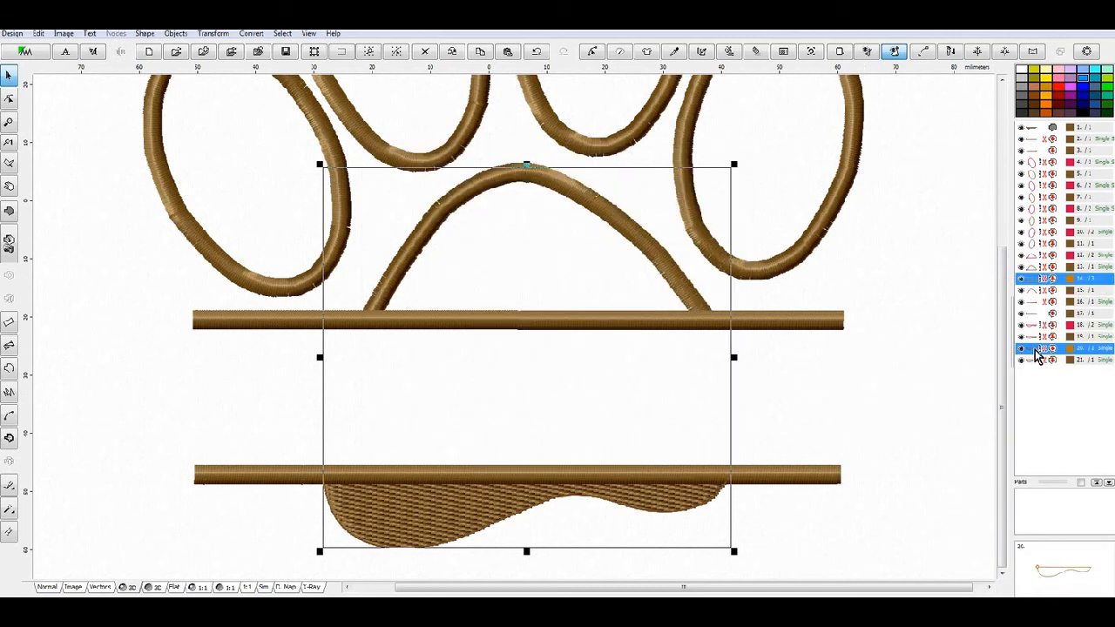
# Try to generate the lower pad's third outline as satin tack-down stitches together with the upper pad's third outline.
pyautogui.rightClick(1040, 353)
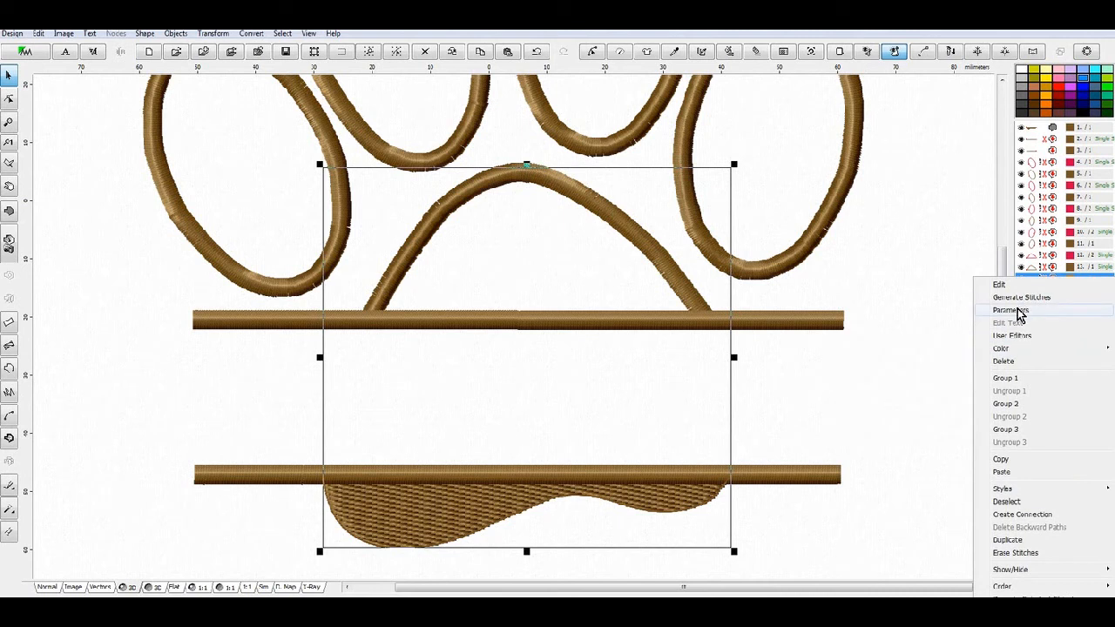
pyautogui.click(1011, 310)
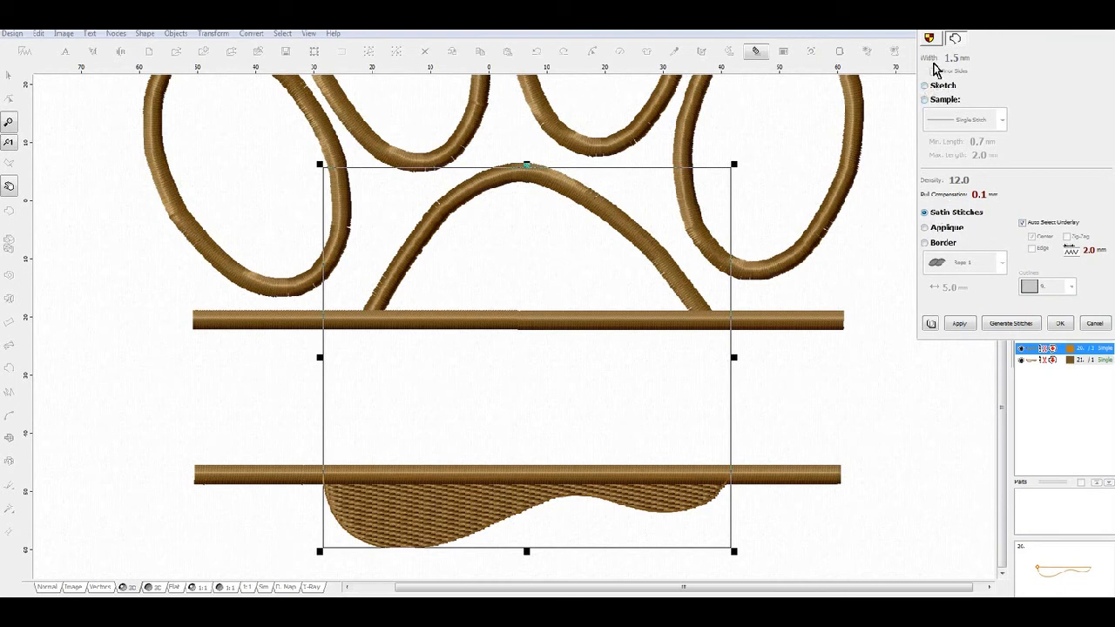
pyautogui.click(1021, 323)
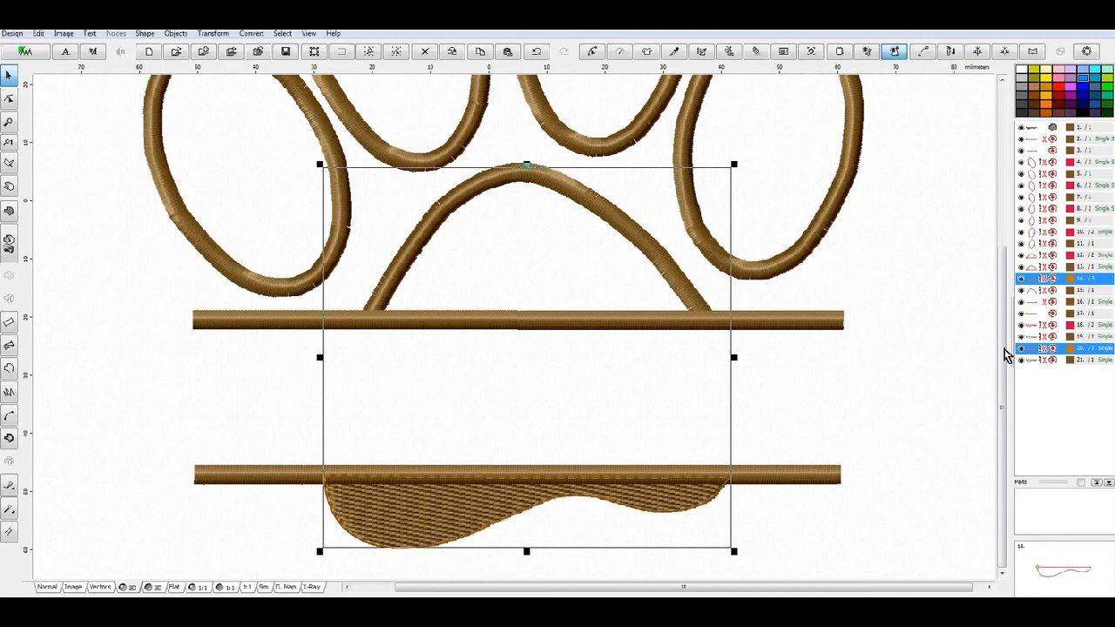
pyautogui.click(1036, 351)
pyautogui.rightClick(1038, 350)
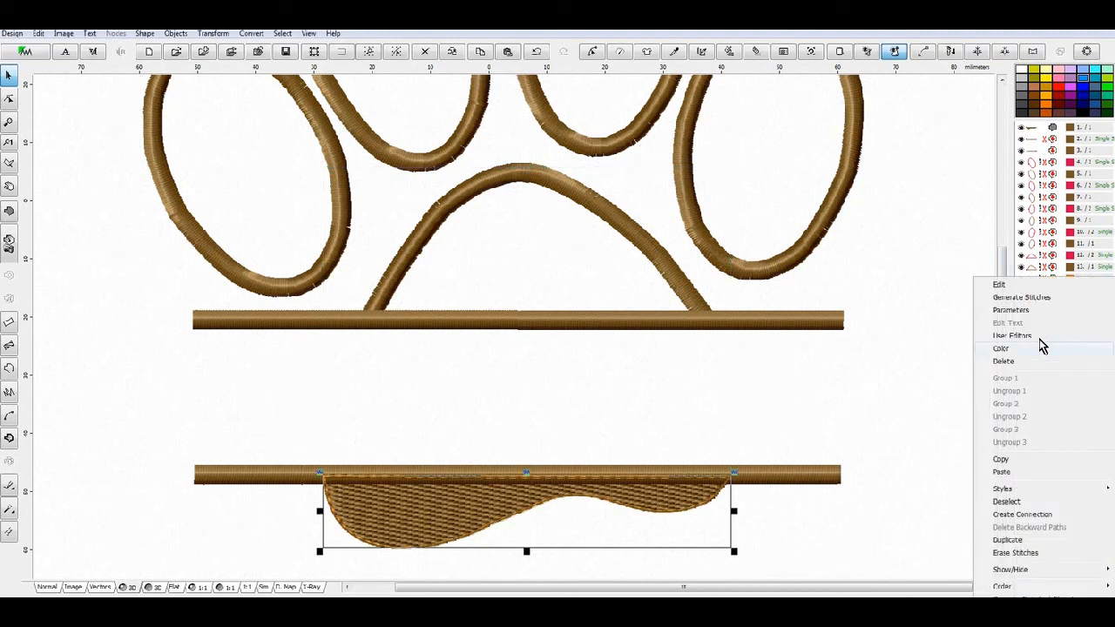
pyautogui.click(1028, 299)
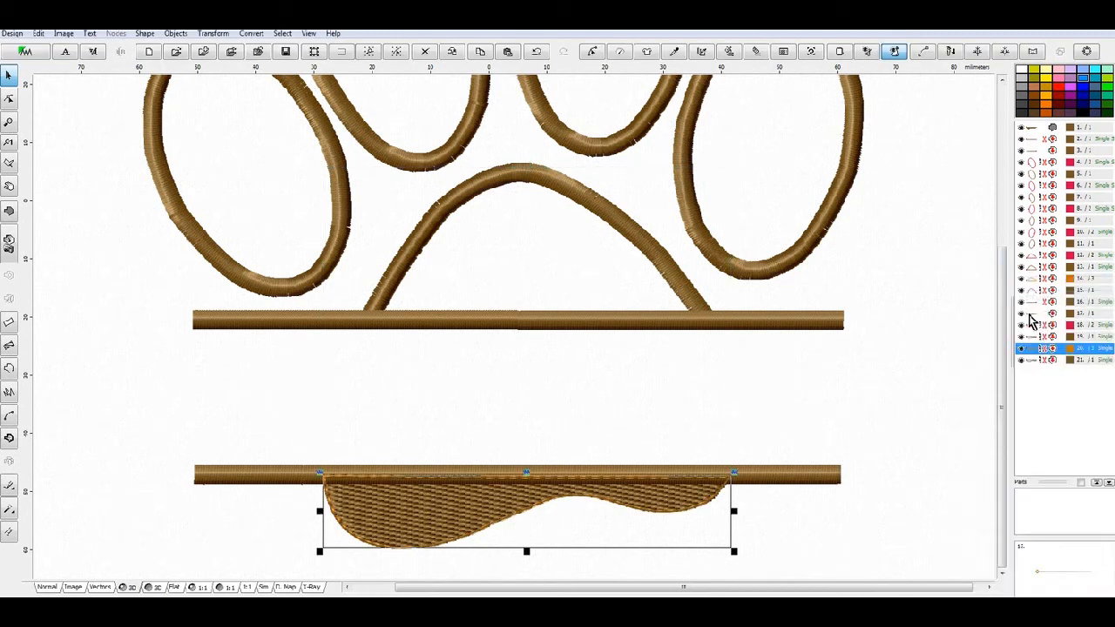
# Convert the lower pad's third outline to satin stitches with density 12.0 and width 1.5 mm, and generate the stitches.
pyautogui.rightClick(1032, 349)
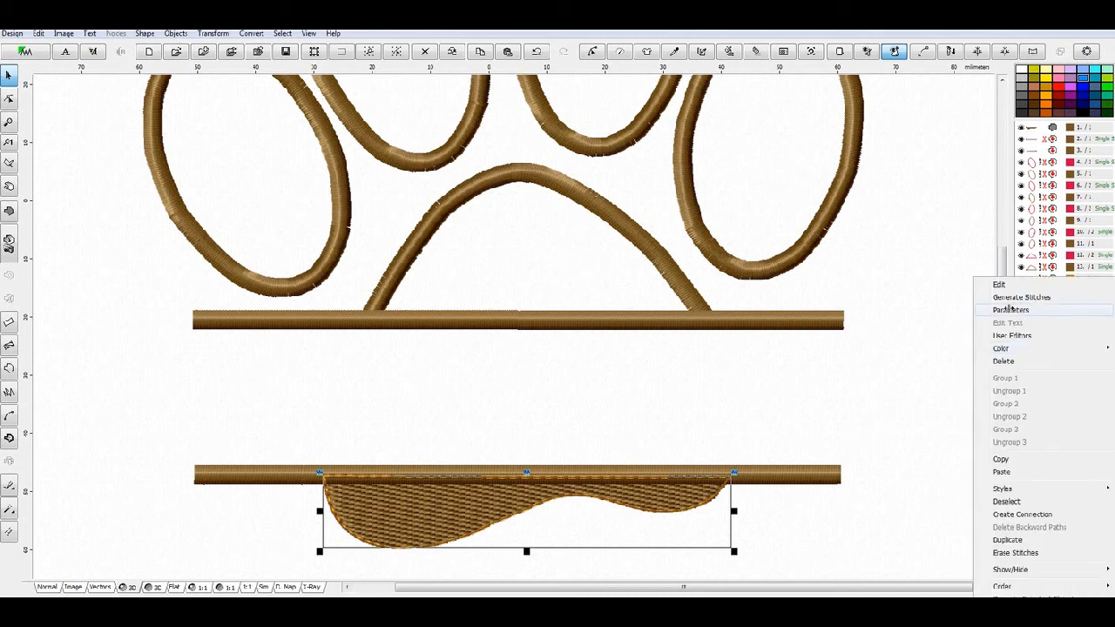
pyautogui.click(1009, 309)
pyautogui.click(925, 212)
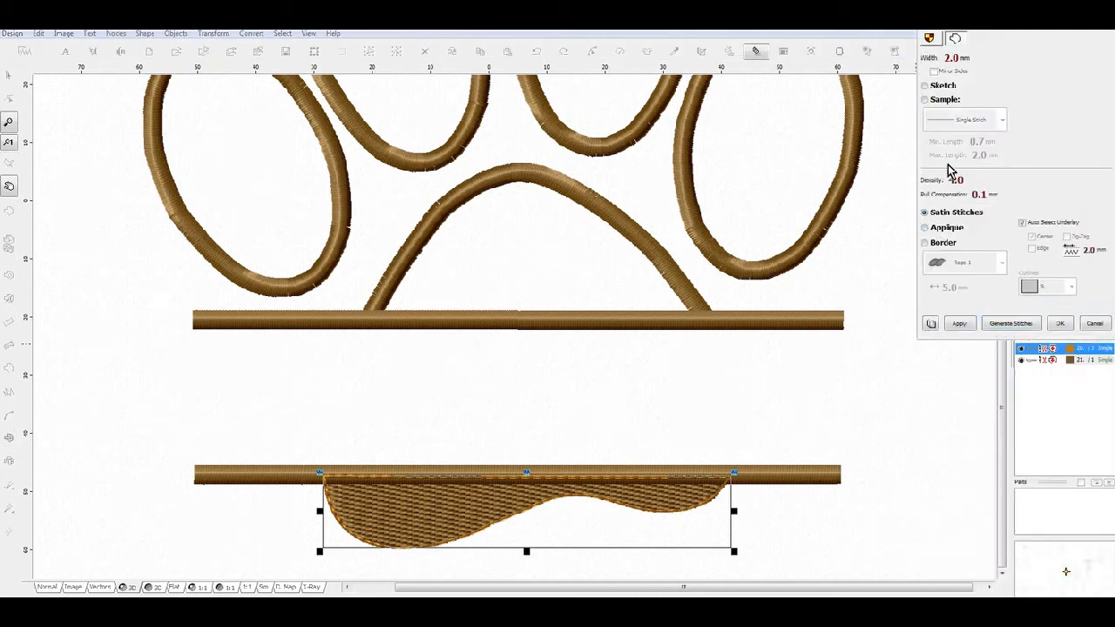
pyautogui.click(929, 188)
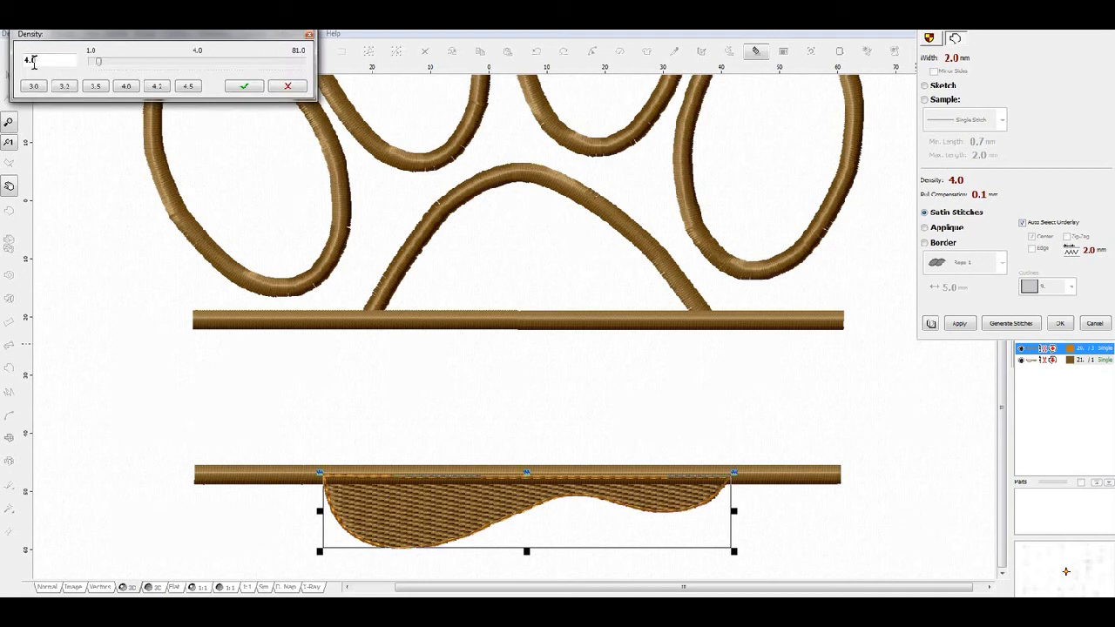
pyautogui.moveTo(27, 60); pyautogui.dragTo(23, 64)
pyautogui.write('2')
pyautogui.write('1')
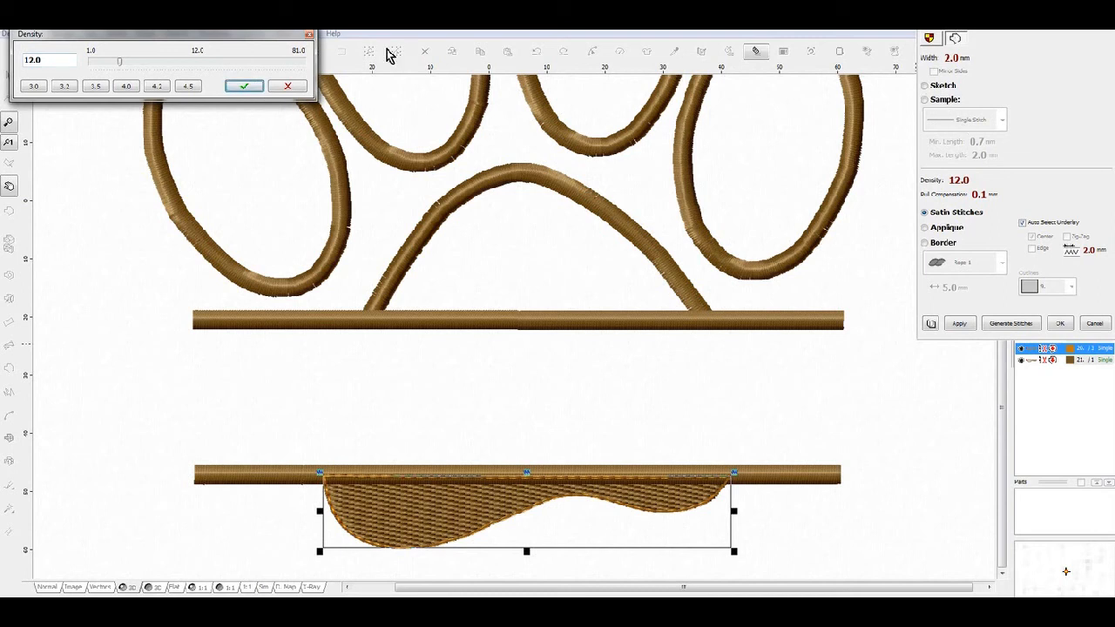
pyautogui.click(247, 86)
pyautogui.click(936, 60)
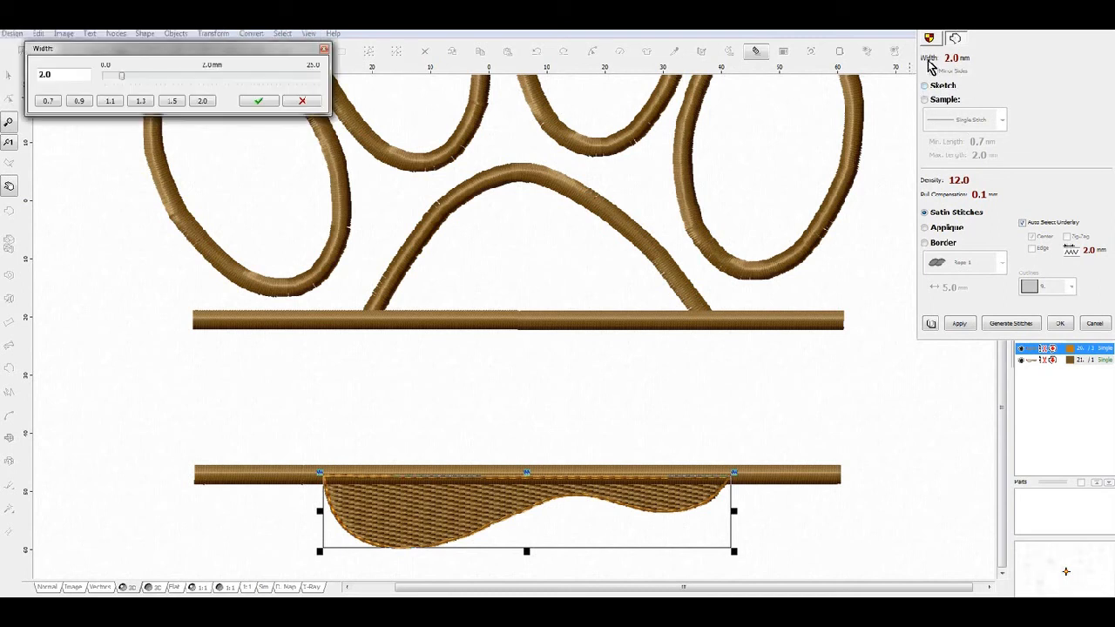
pyautogui.click(258, 101)
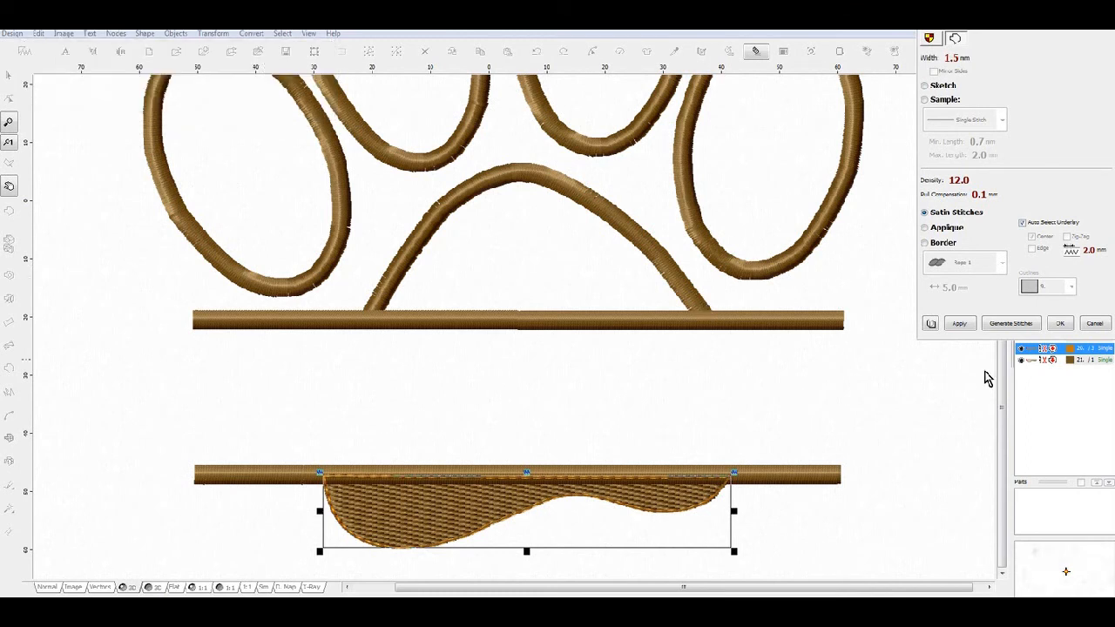
pyautogui.click(1018, 326)
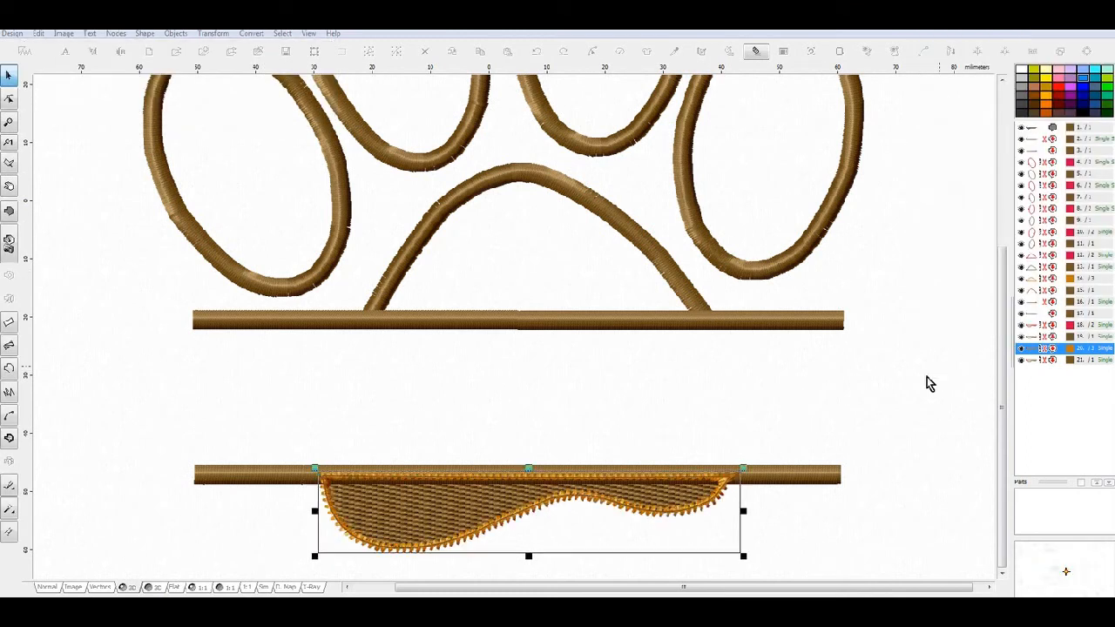
# Edit the nodes of the lower pad's fourth outline to remove its straight upper edge, keeping only the curved lower edge.
pyautogui.click(1035, 362)
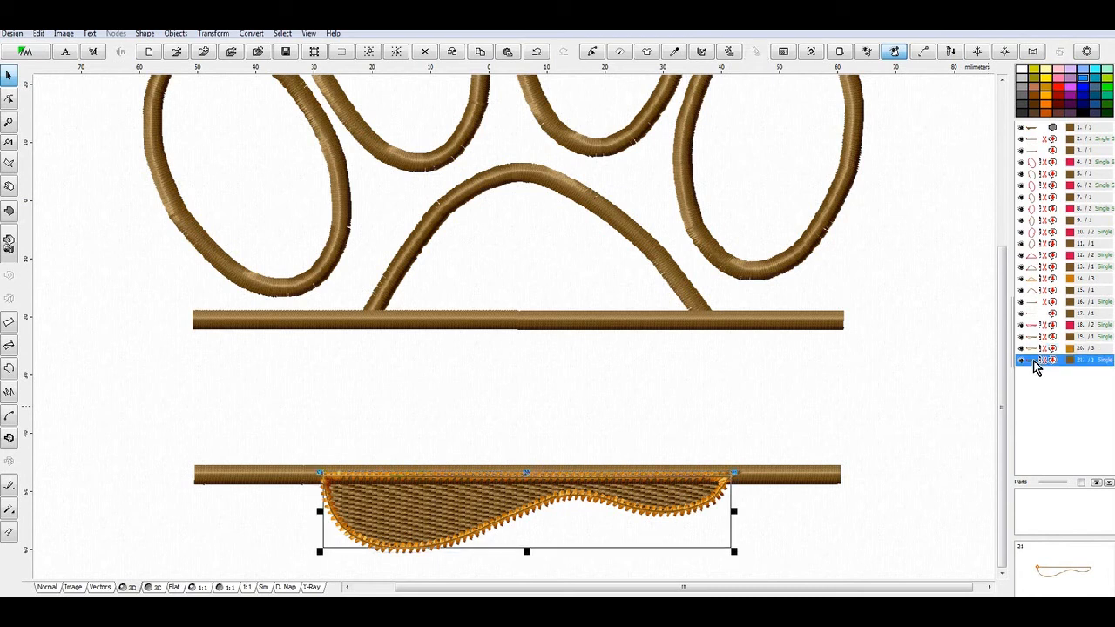
pyautogui.rightClick(1035, 366)
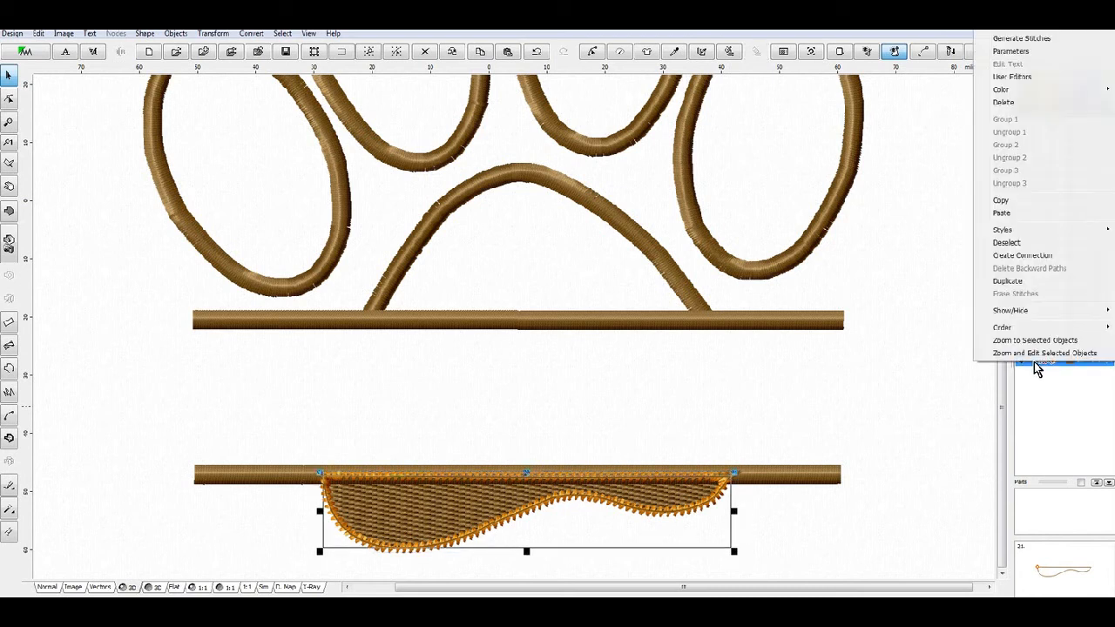
pyautogui.click(1002, 35)
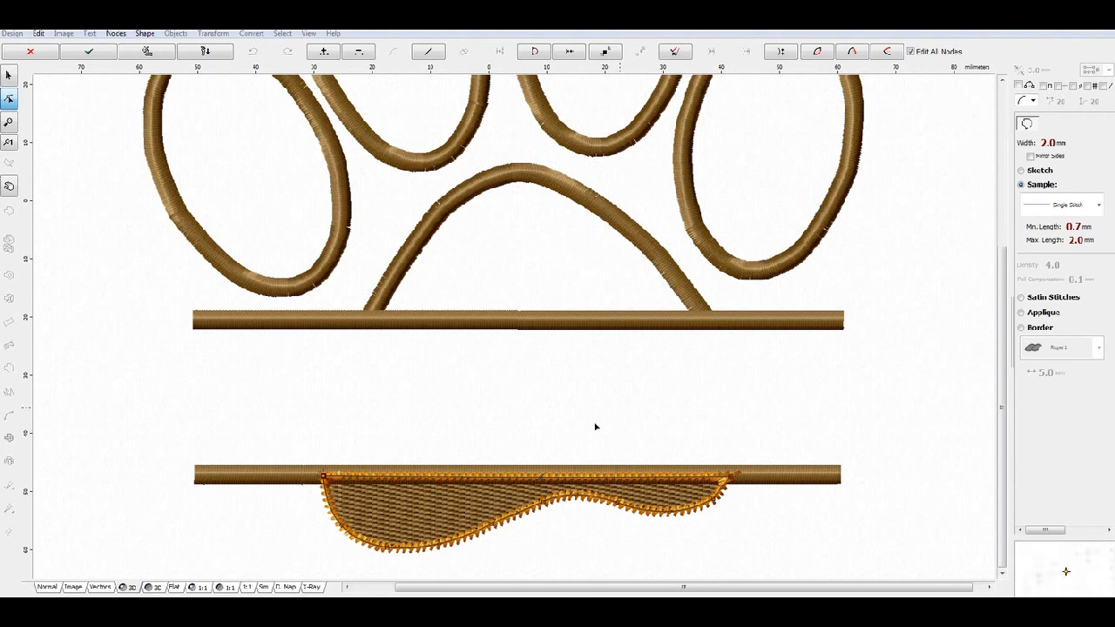
pyautogui.rightClick(554, 384)
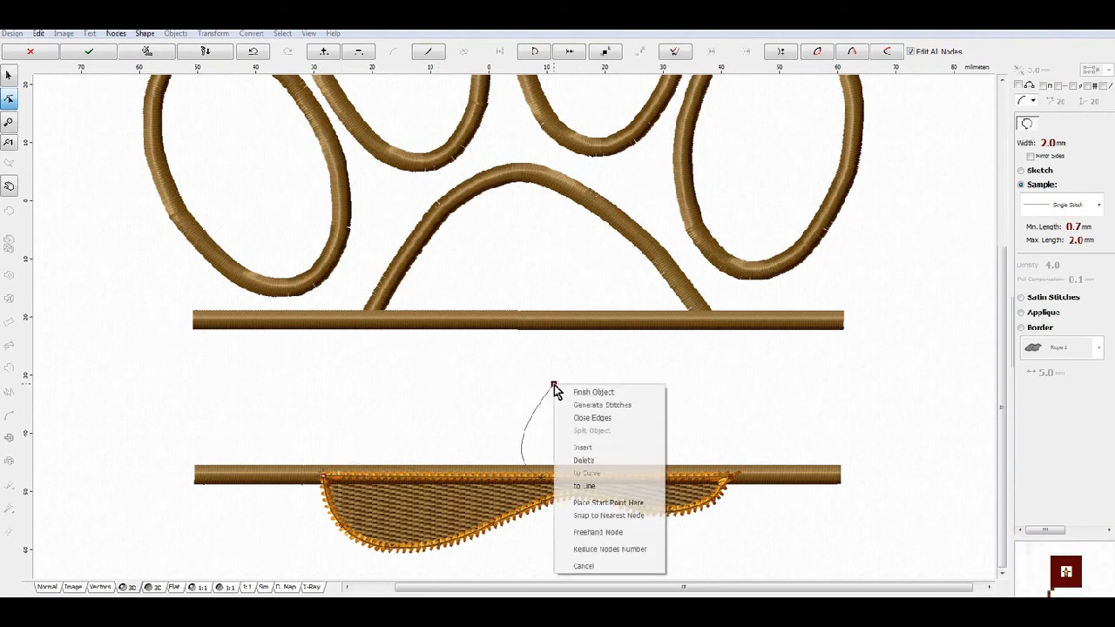
pyautogui.click(592, 461)
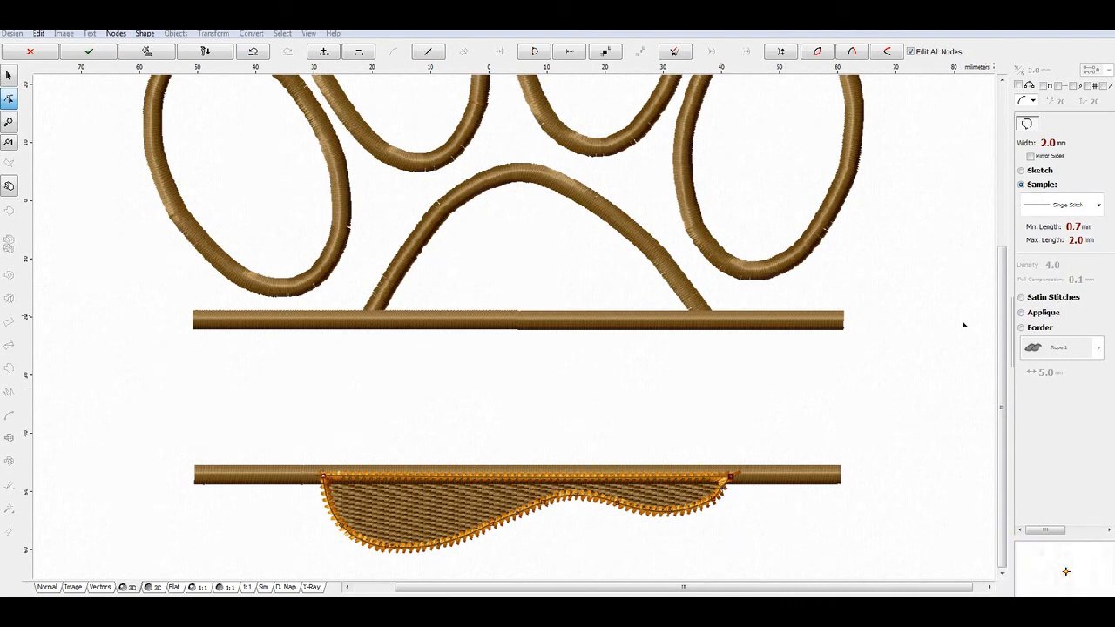
# Convert the lower pad's open curved outline to satin stitches 3.0 mm wide and generate them.
pyautogui.rightClick(722, 482)
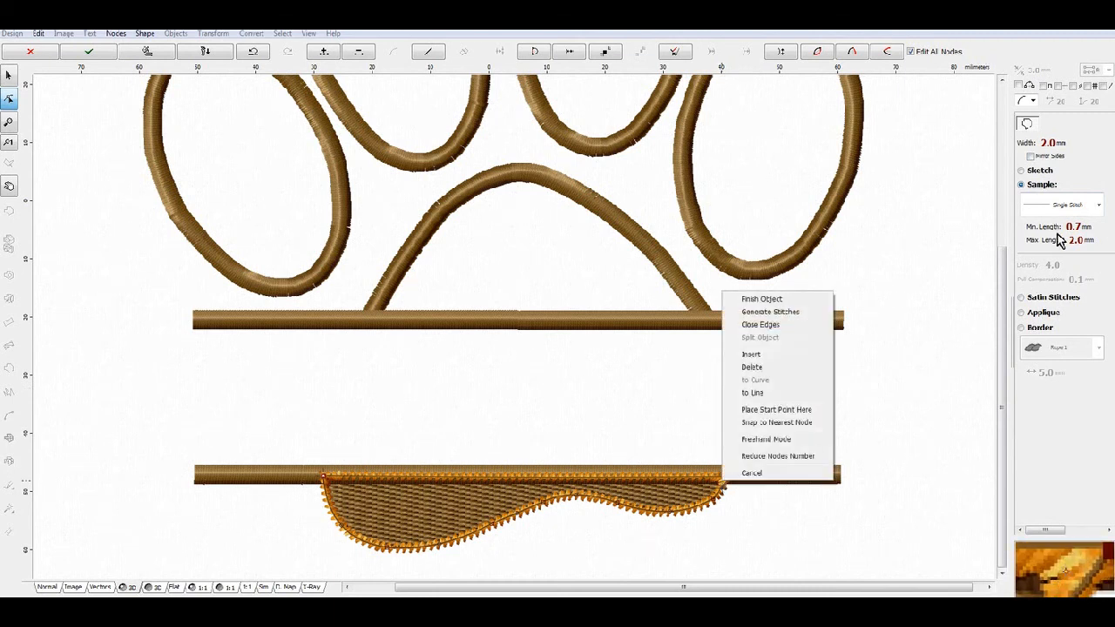
pyautogui.click(1057, 299)
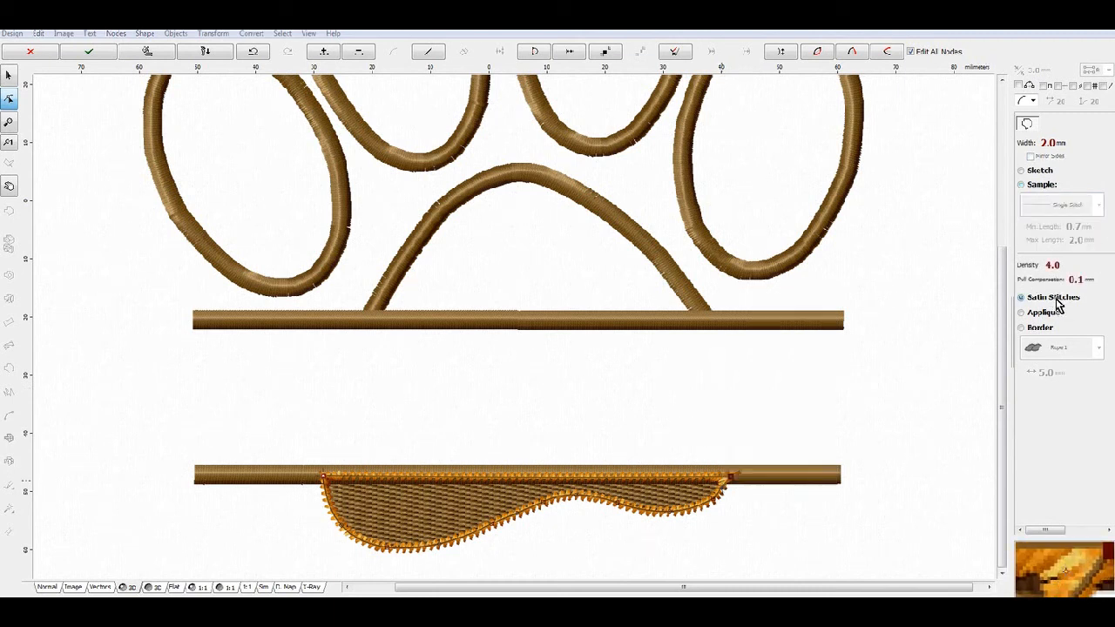
pyautogui.click(1030, 148)
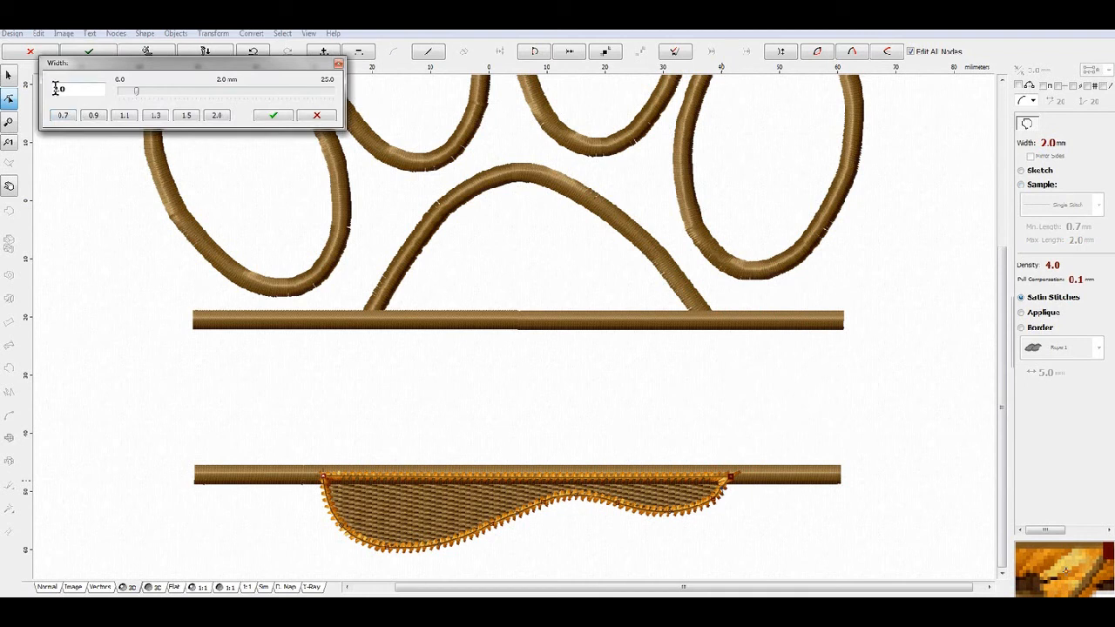
pyautogui.write('3')
pyautogui.click(273, 115)
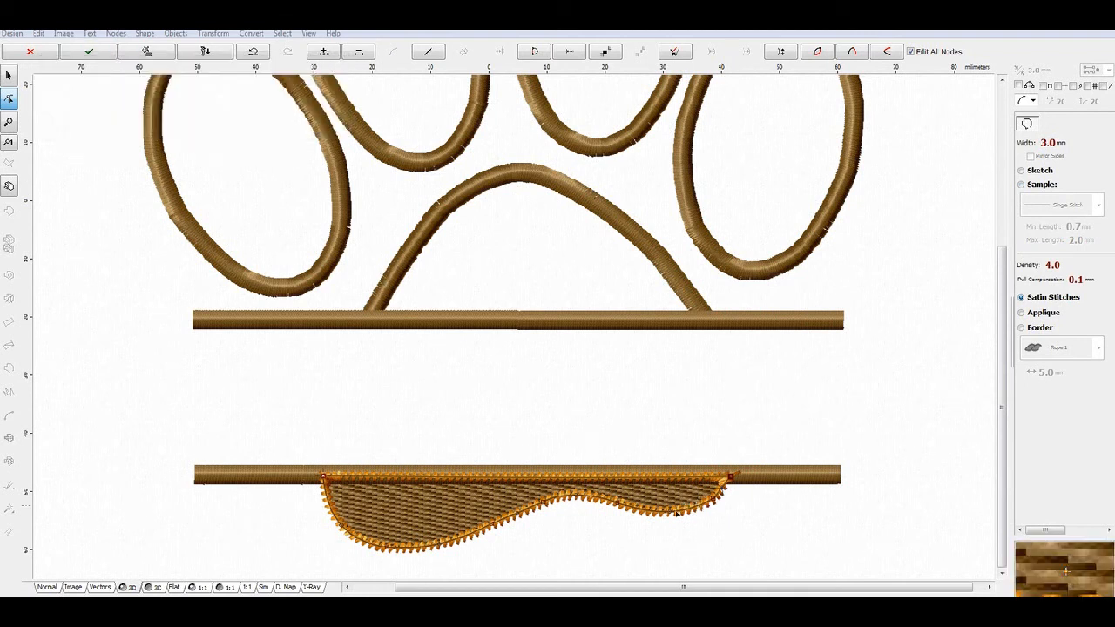
pyautogui.rightClick(677, 498)
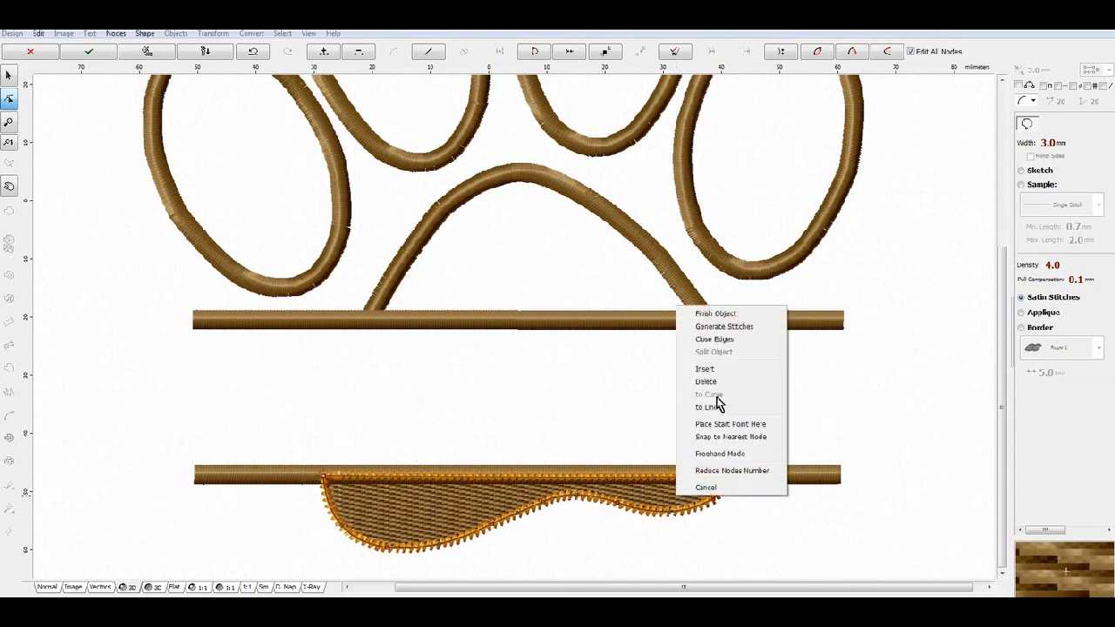
pyautogui.click(722, 328)
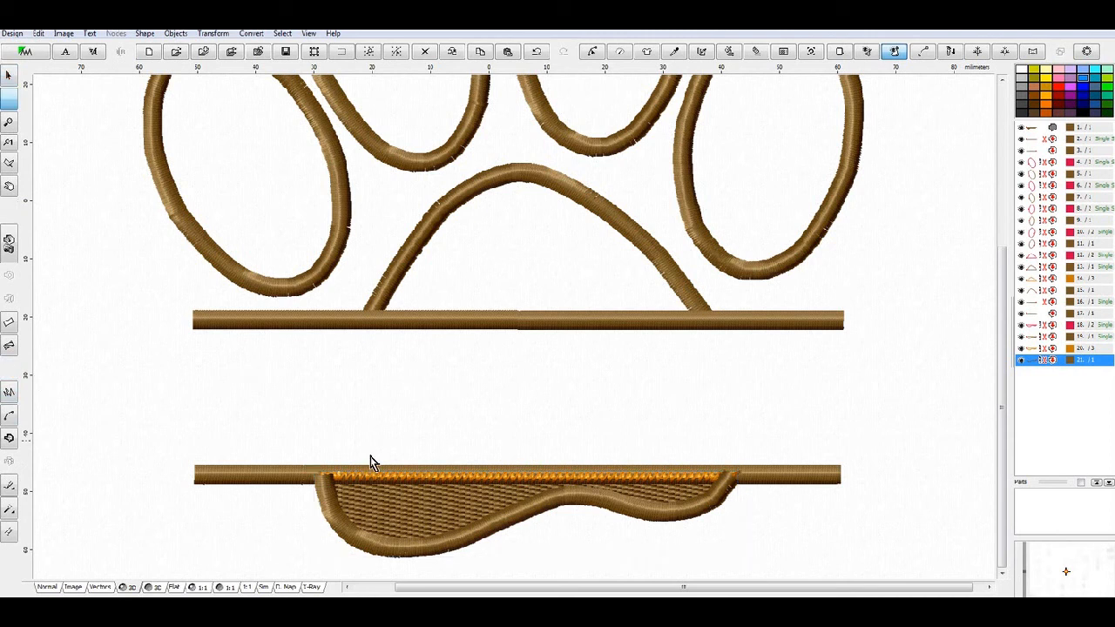
# Draw a single-stitch connecting line from the right end of the lower pad's satin curve to the lower bar's right end and generate it.
pyautogui.click(10, 368)
pyautogui.click(732, 475)
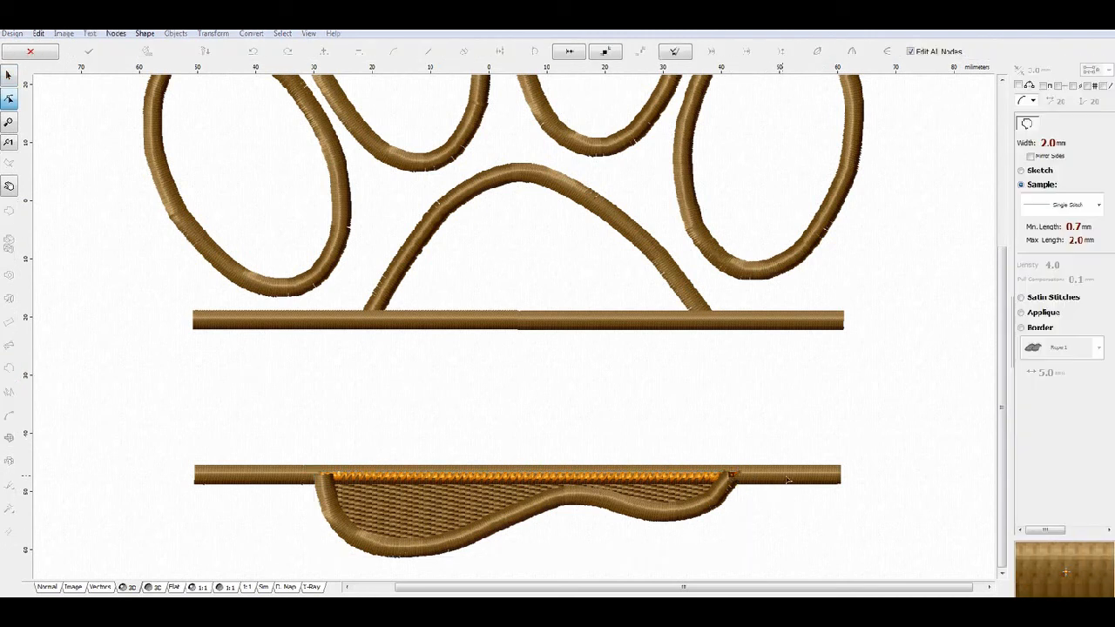
pyautogui.click(841, 478)
pyautogui.rightClick(840, 477)
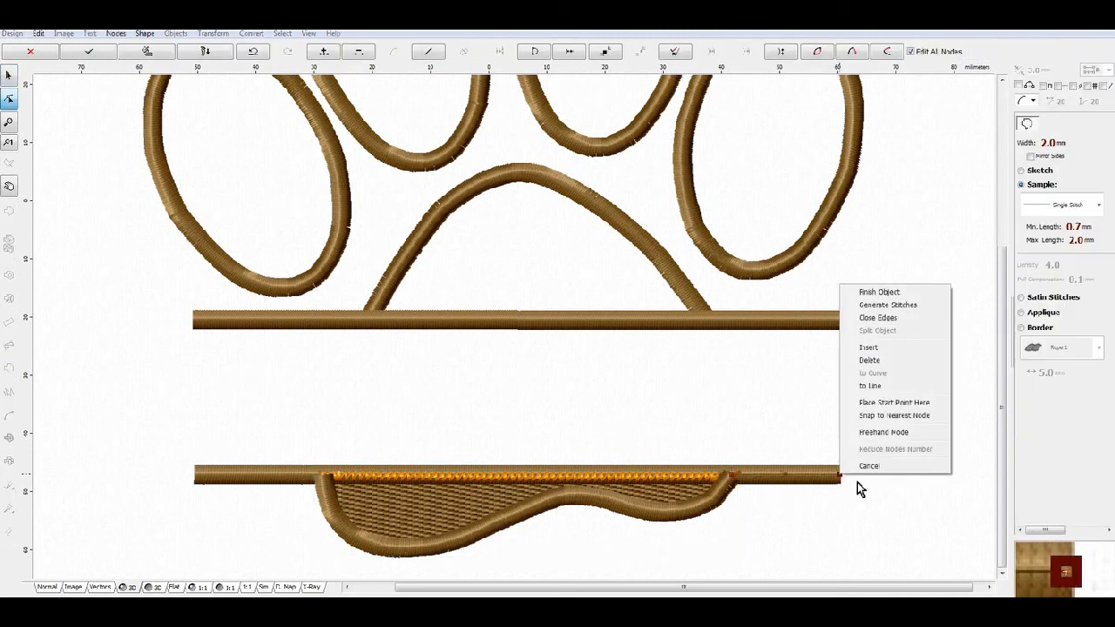
pyautogui.click(878, 305)
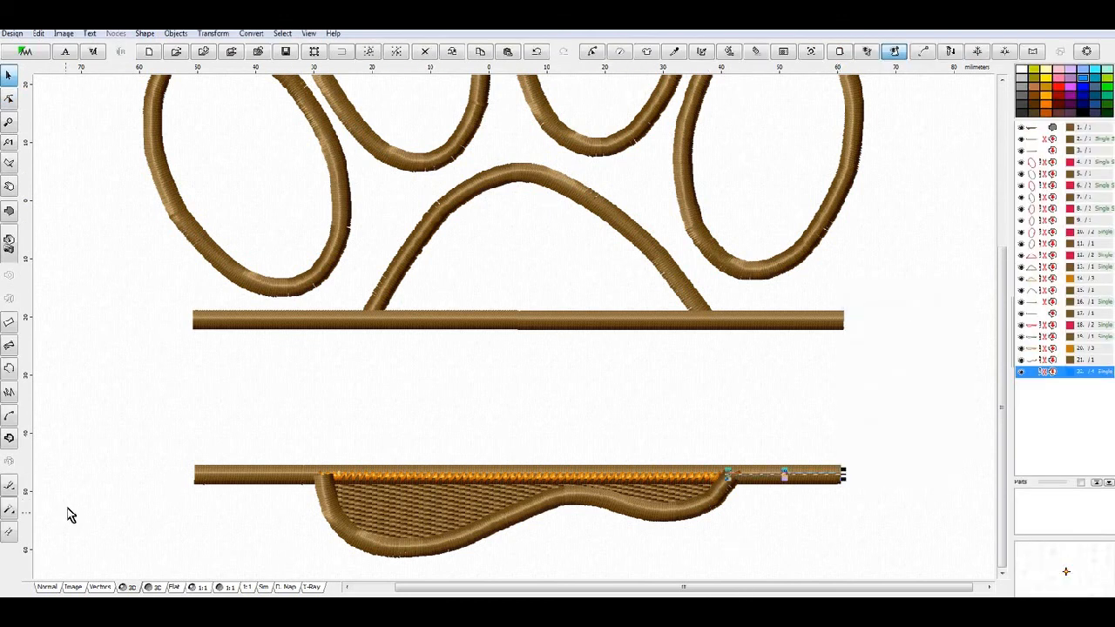
# Draw a straight line along the lower bar from its right end to its left end.
pyautogui.click(7, 371)
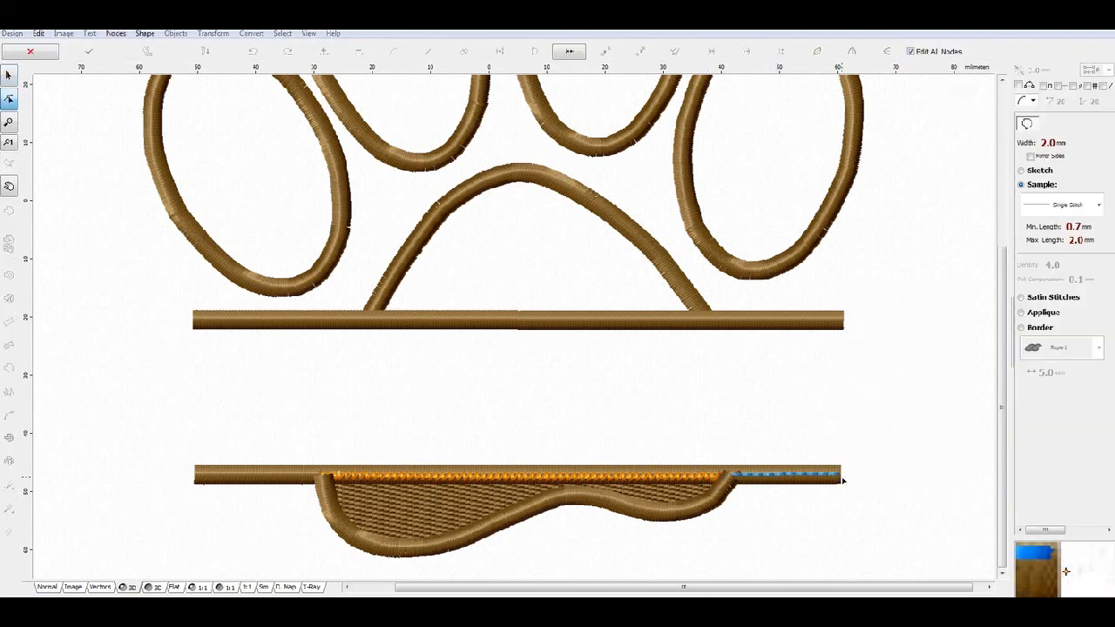
pyautogui.click(840, 477)
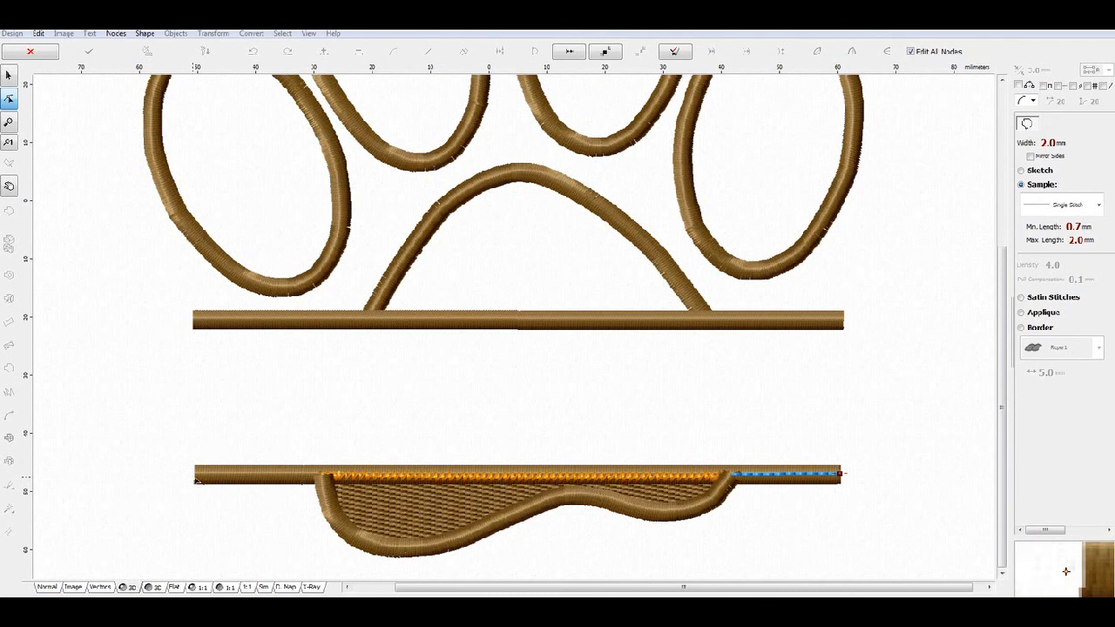
pyautogui.click(197, 477)
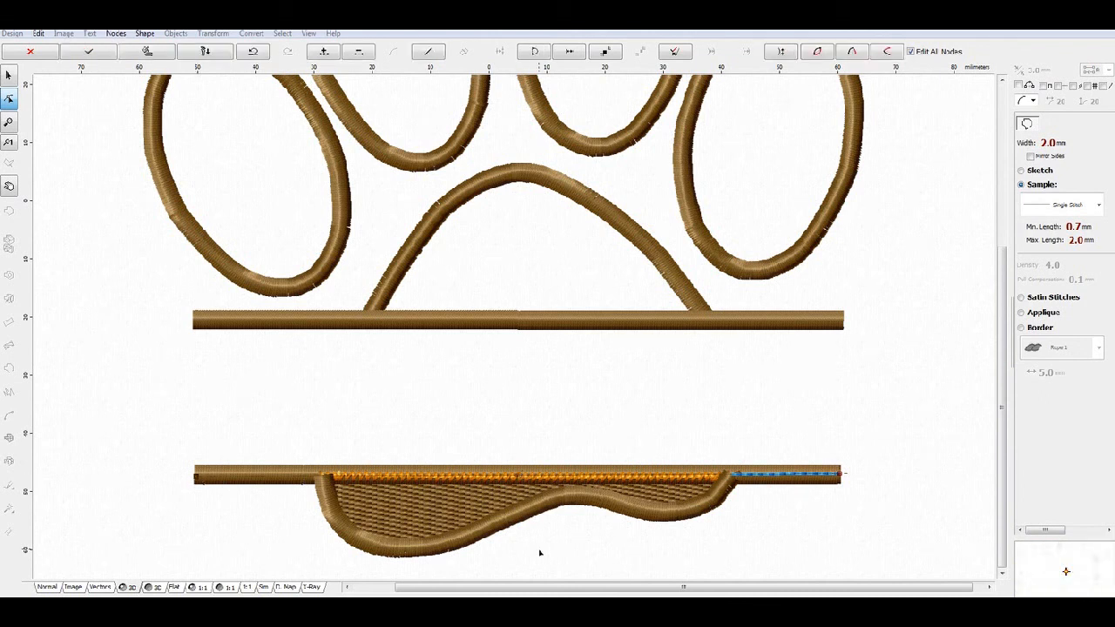
# Set the lower bar's new line to satin stitches with width 3.0 mm and generate the stitches.
pyautogui.click(1024, 297)
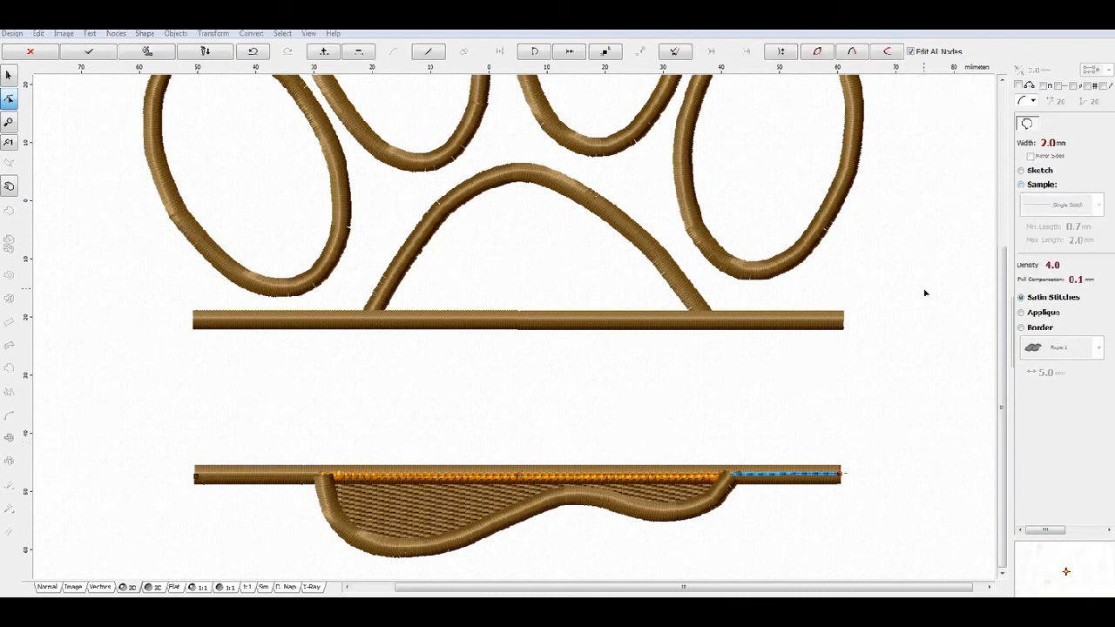
pyautogui.click(1028, 145)
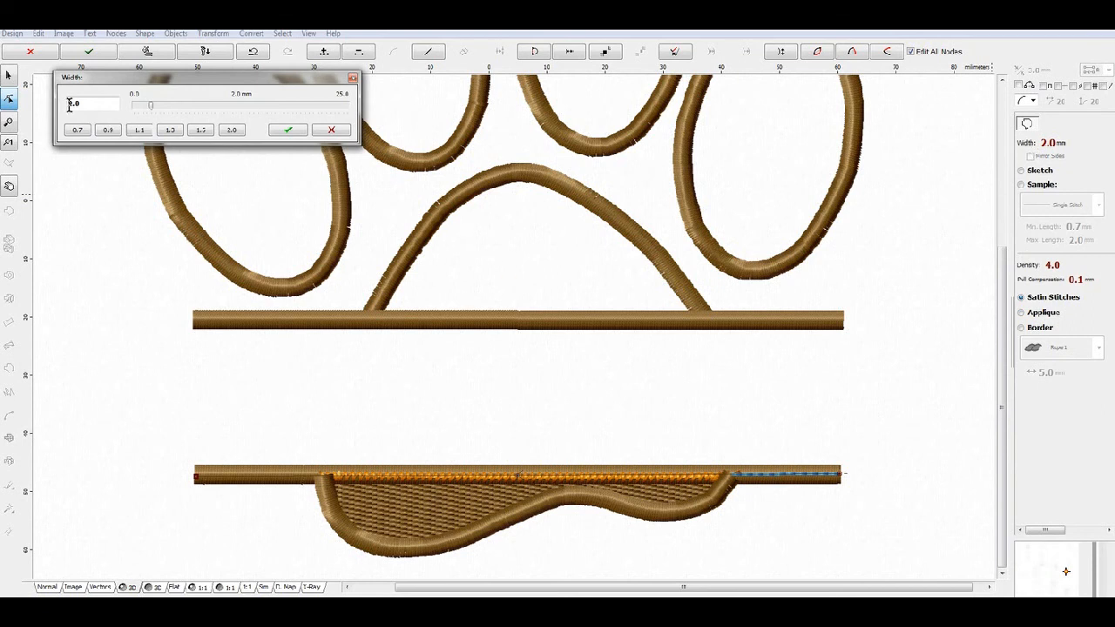
pyautogui.write('3')
pyautogui.click(289, 131)
pyautogui.rightClick(664, 475)
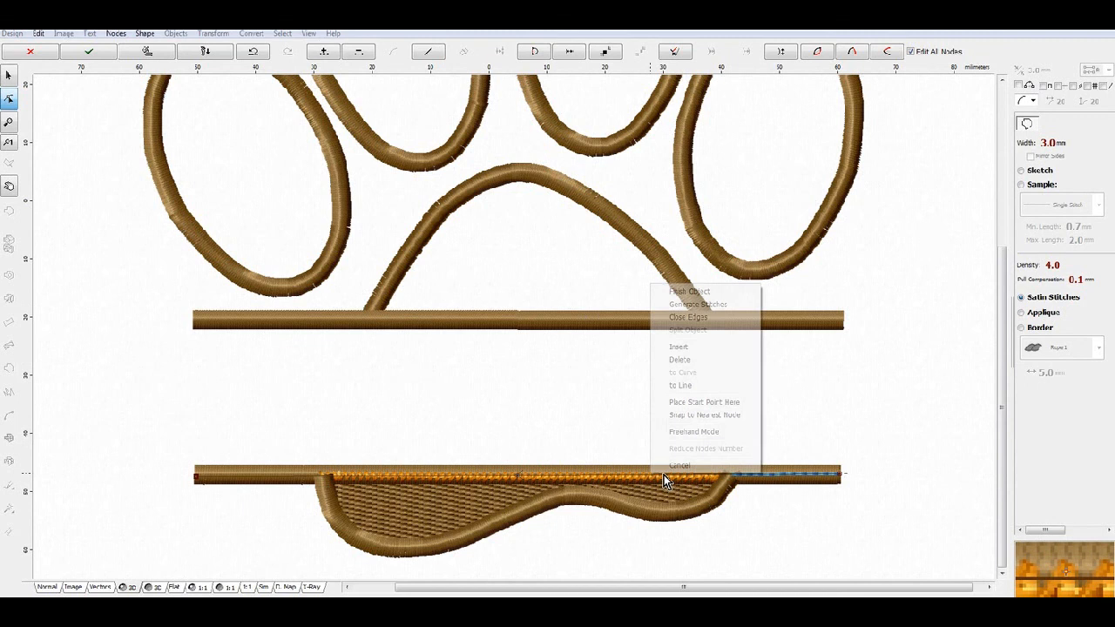
pyautogui.click(713, 319)
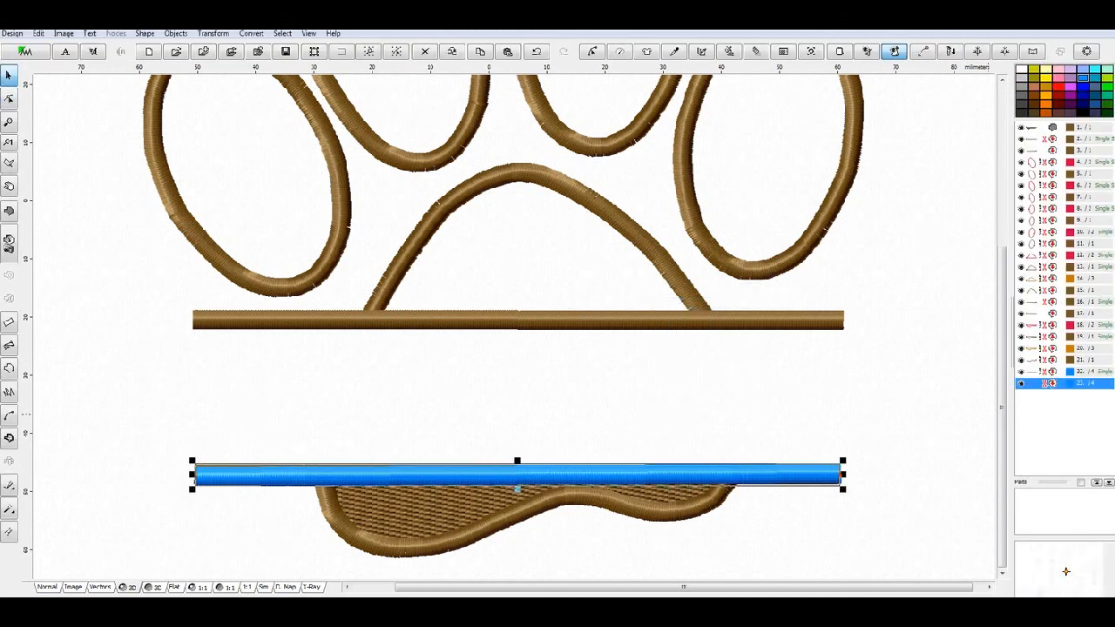
# Recolor the lower pad's satin curve, its connecting line and the new lower bar to Light Cocoa from the Marathon Polyester catalog.
pyautogui.keyDown('ctrl'); pyautogui.click(1033, 372); pyautogui.keyUp('ctrl')
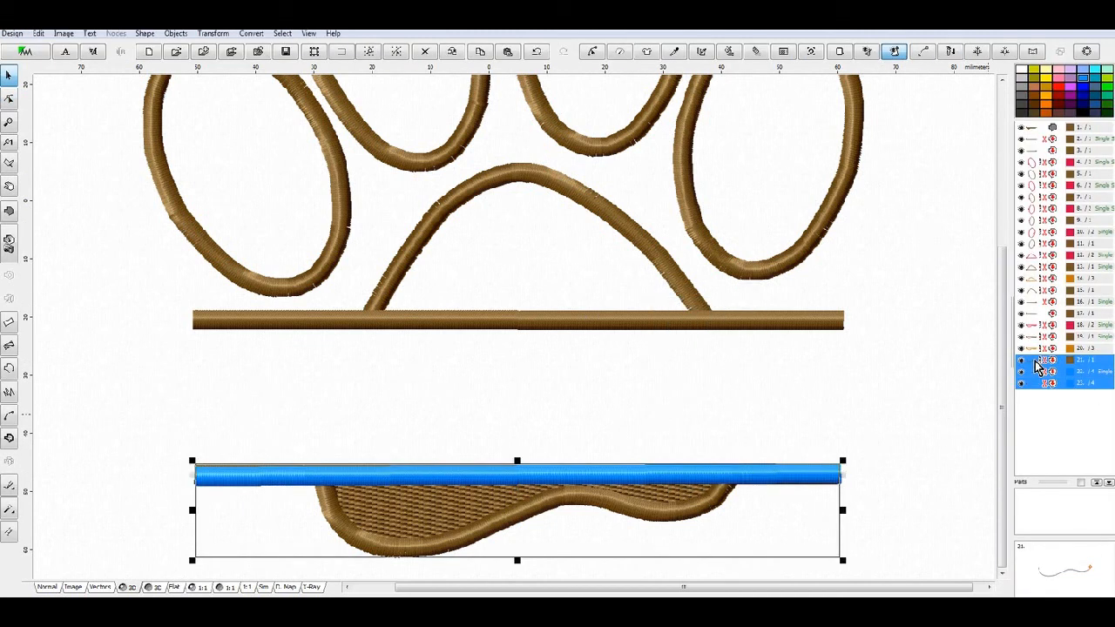
pyautogui.rightClick(1035, 376)
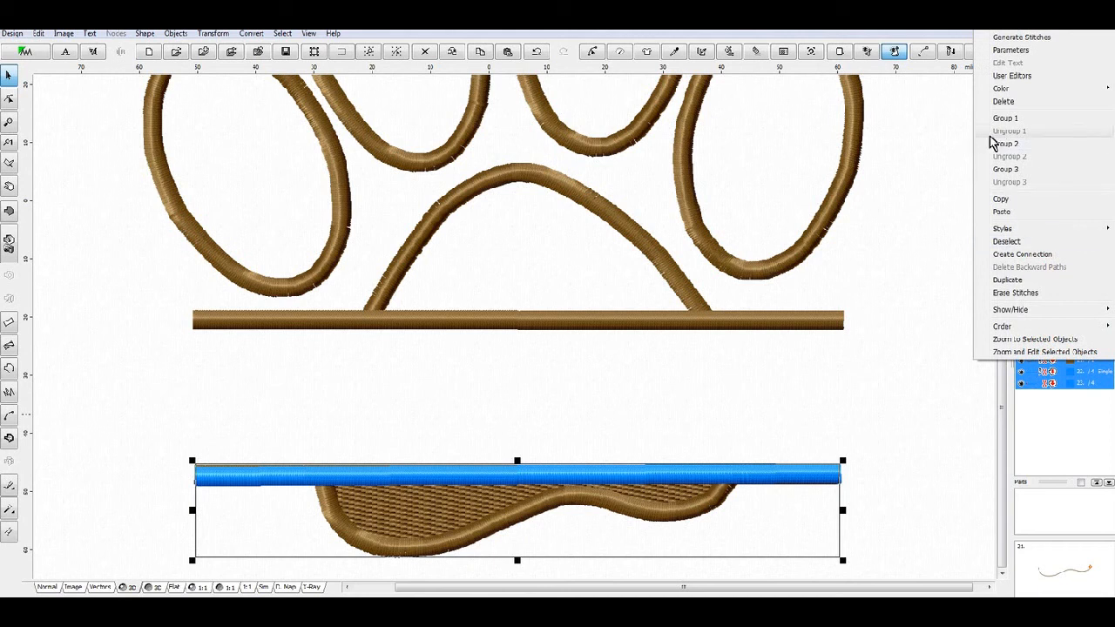
pyautogui.moveTo(1016, 92)
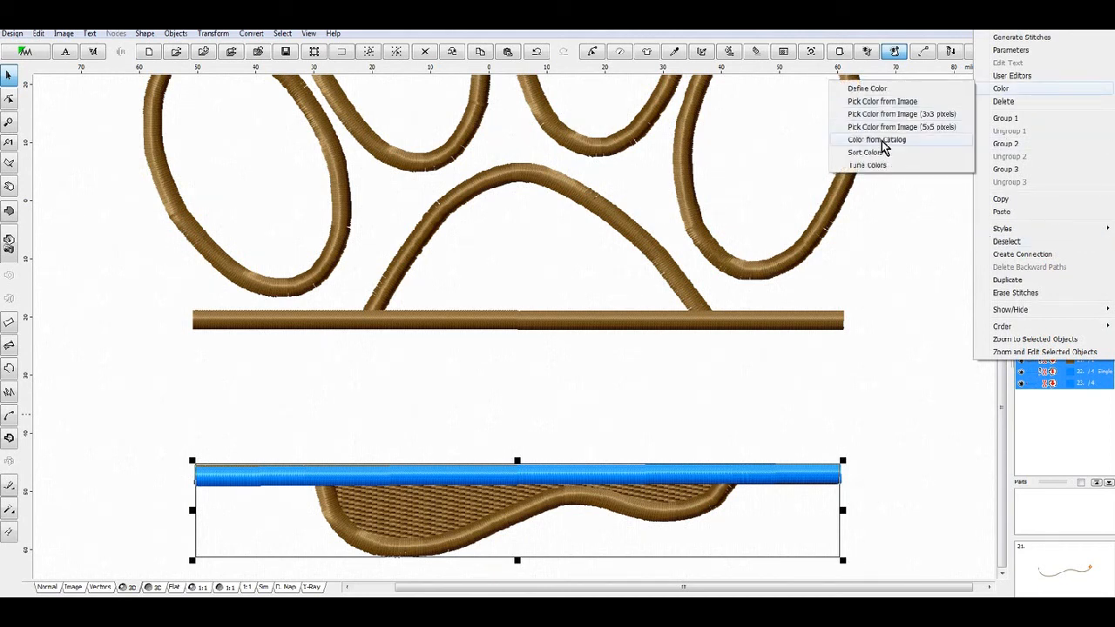
pyautogui.click(884, 142)
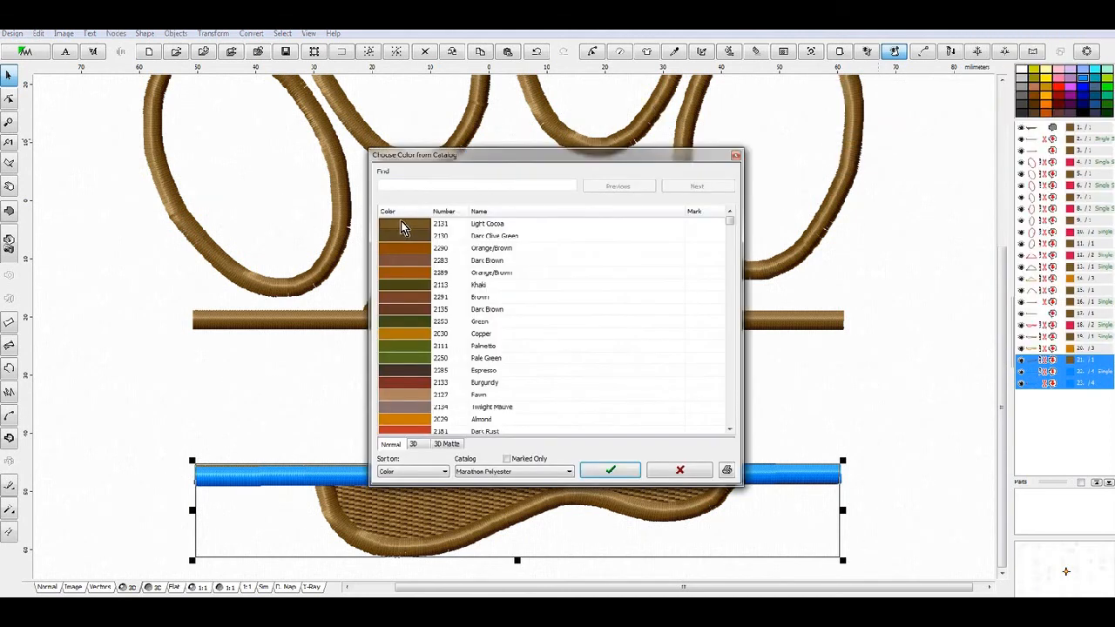
pyautogui.click(634, 472)
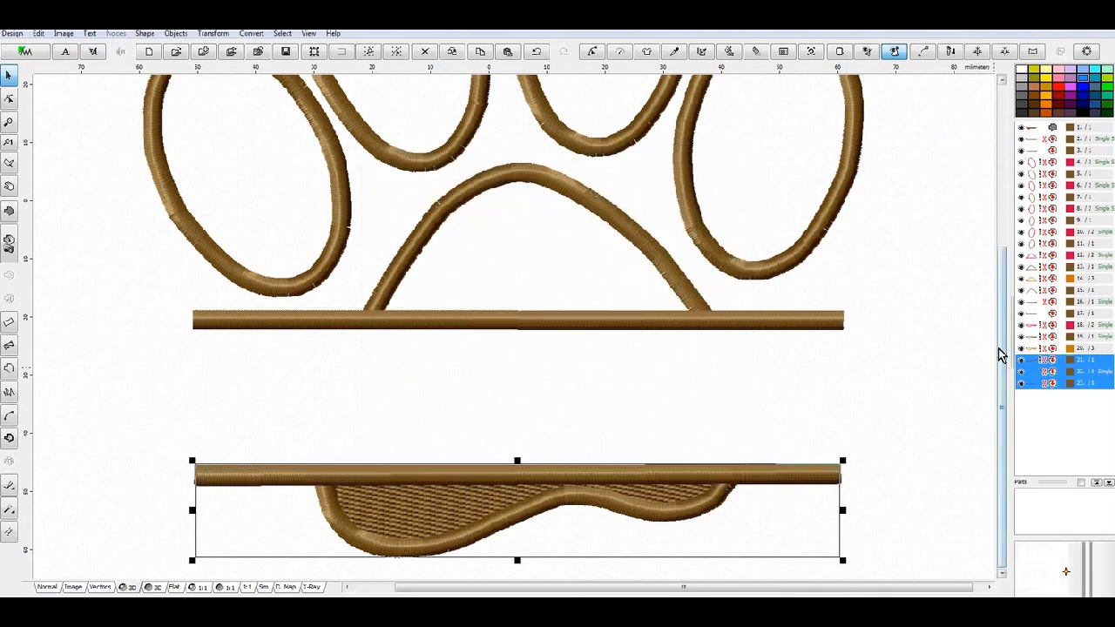
pyautogui.click(948, 369)
# Delete the original lower pad fill together with its old connecting line and old lower bar.
pyautogui.click(1033, 128)
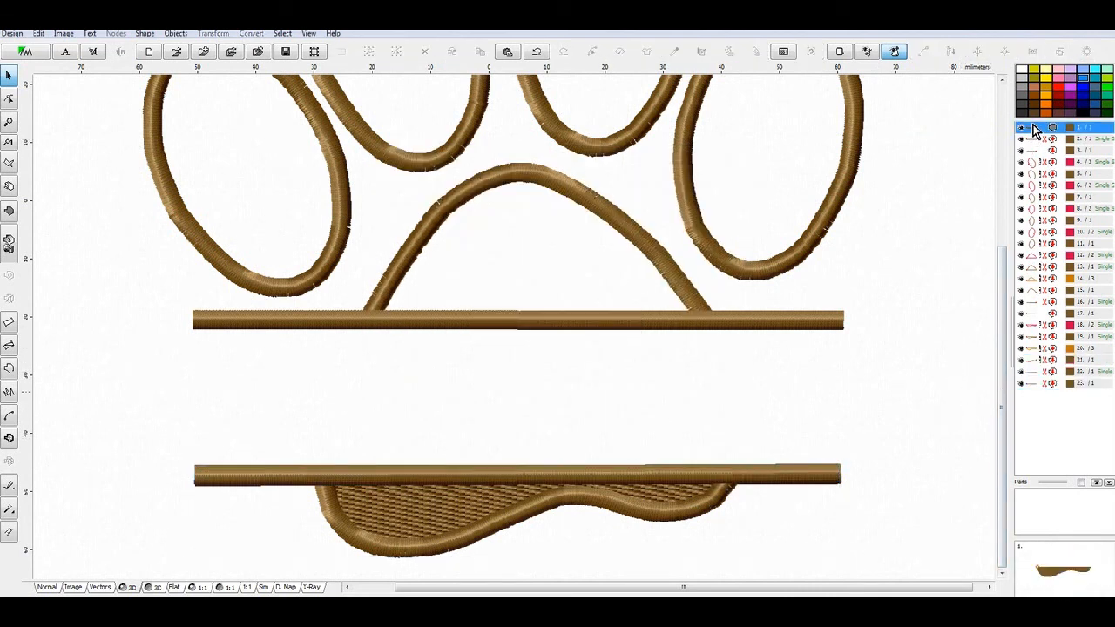
pyautogui.keyDown('shift'); pyautogui.click(1033, 139); pyautogui.keyUp('shift')
pyautogui.rightClick(1035, 145)
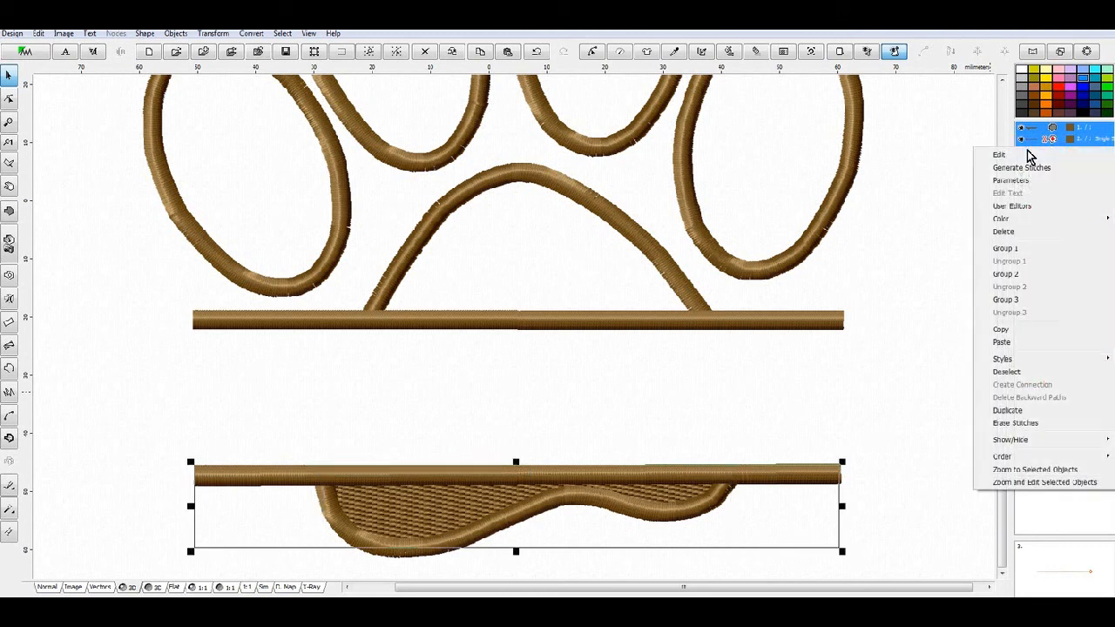
pyautogui.click(1018, 232)
pyautogui.scroll(-1, 814, 275)
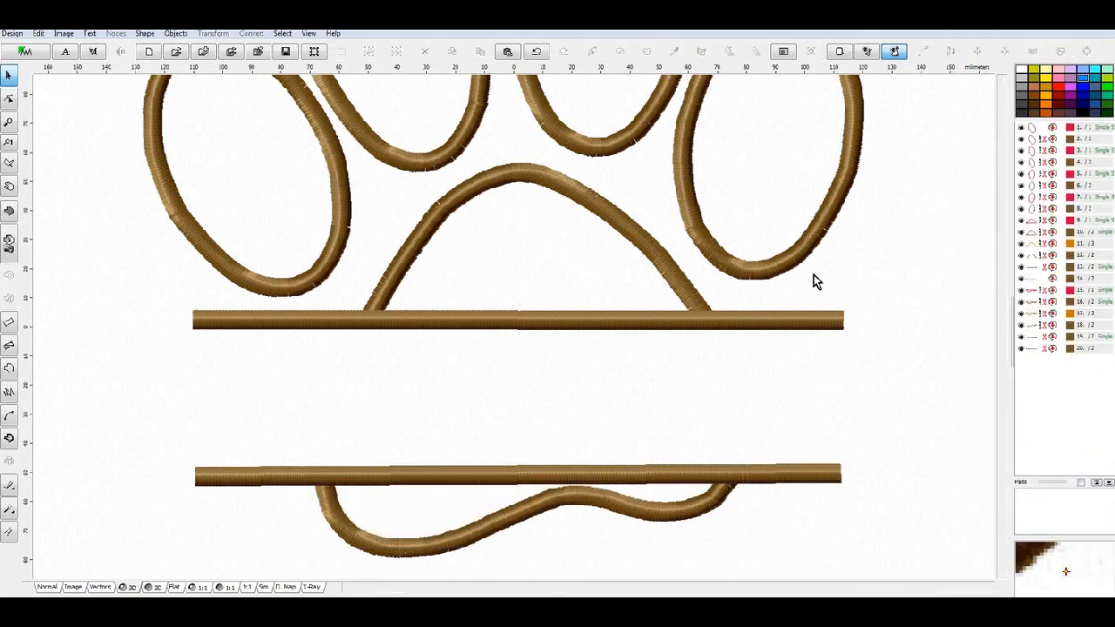